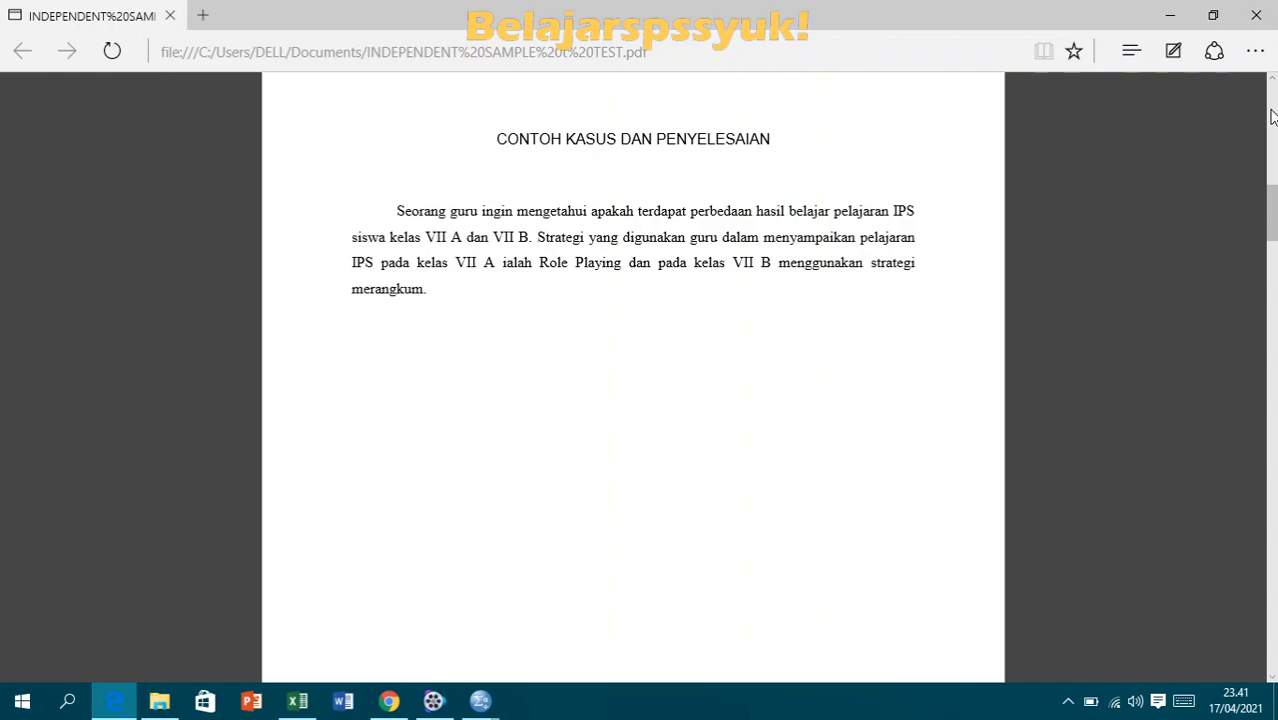
- Read the example case in the PDF about IPS learning results of classes VII A and VII B
scroll(1271, 117, down, 4)
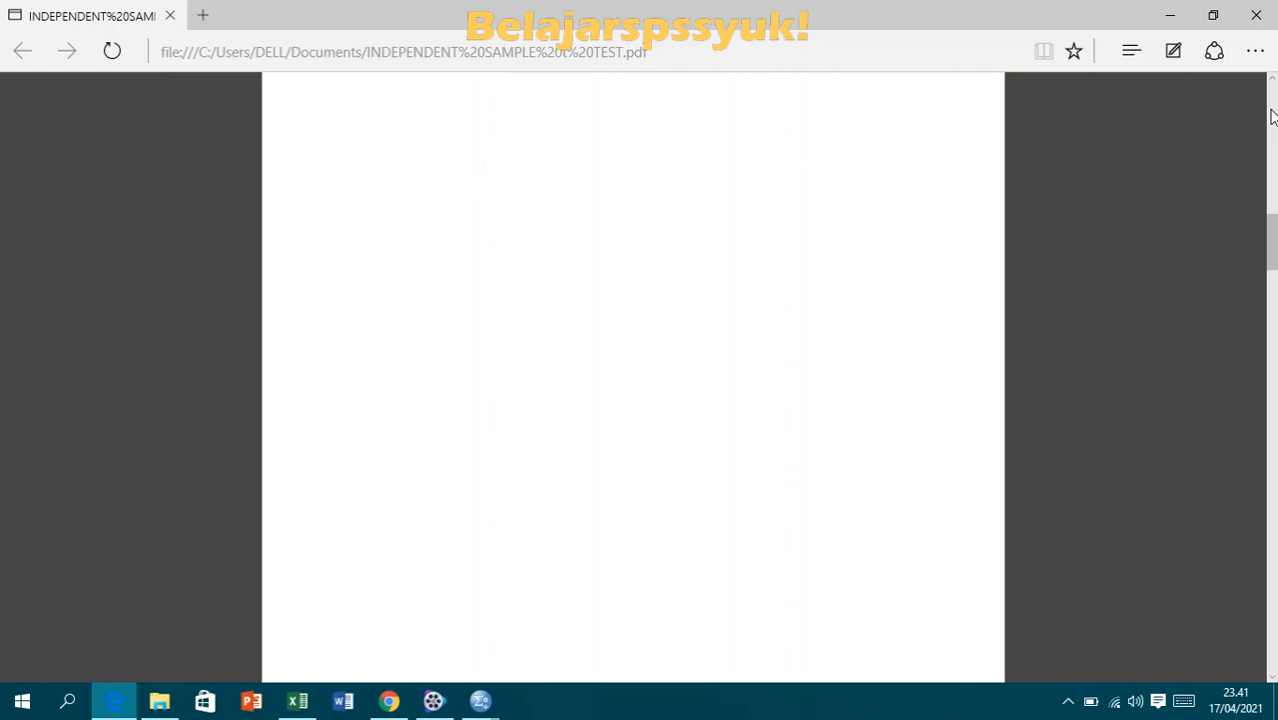
scroll(1271, 117, up, 5)
scroll(1271, 117, down, 4)
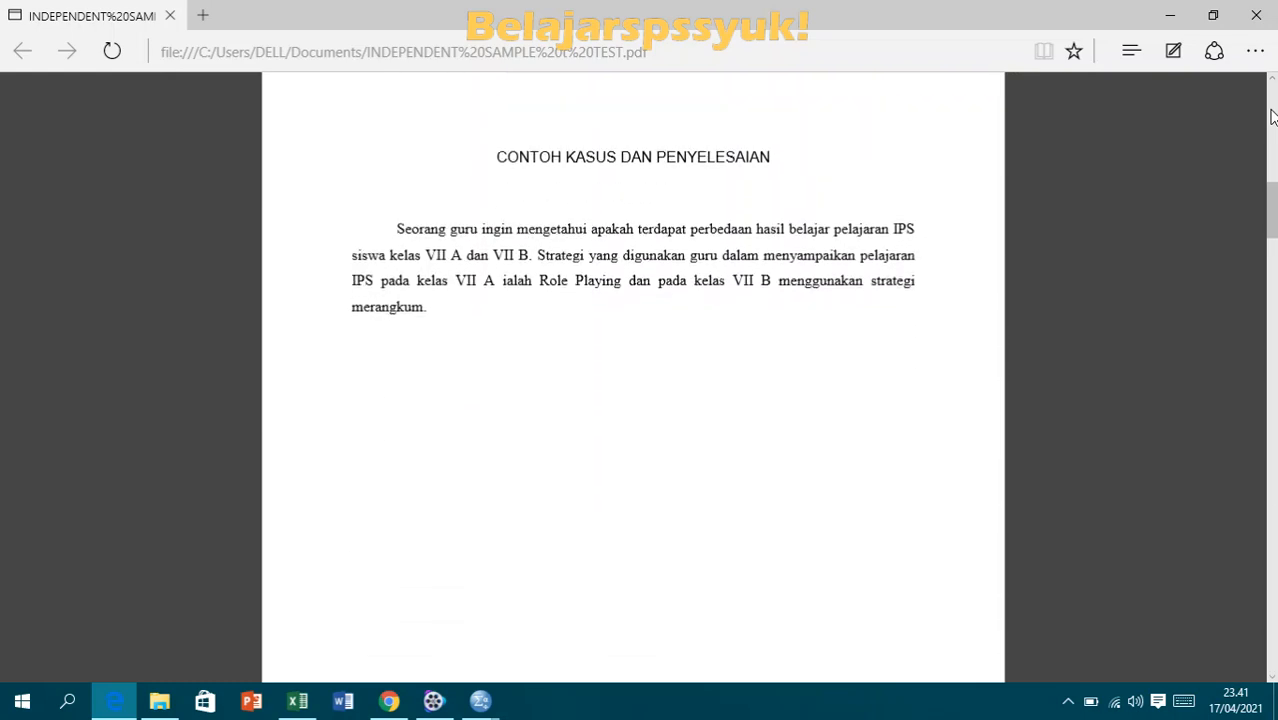
scroll(1271, 117, up, 1)
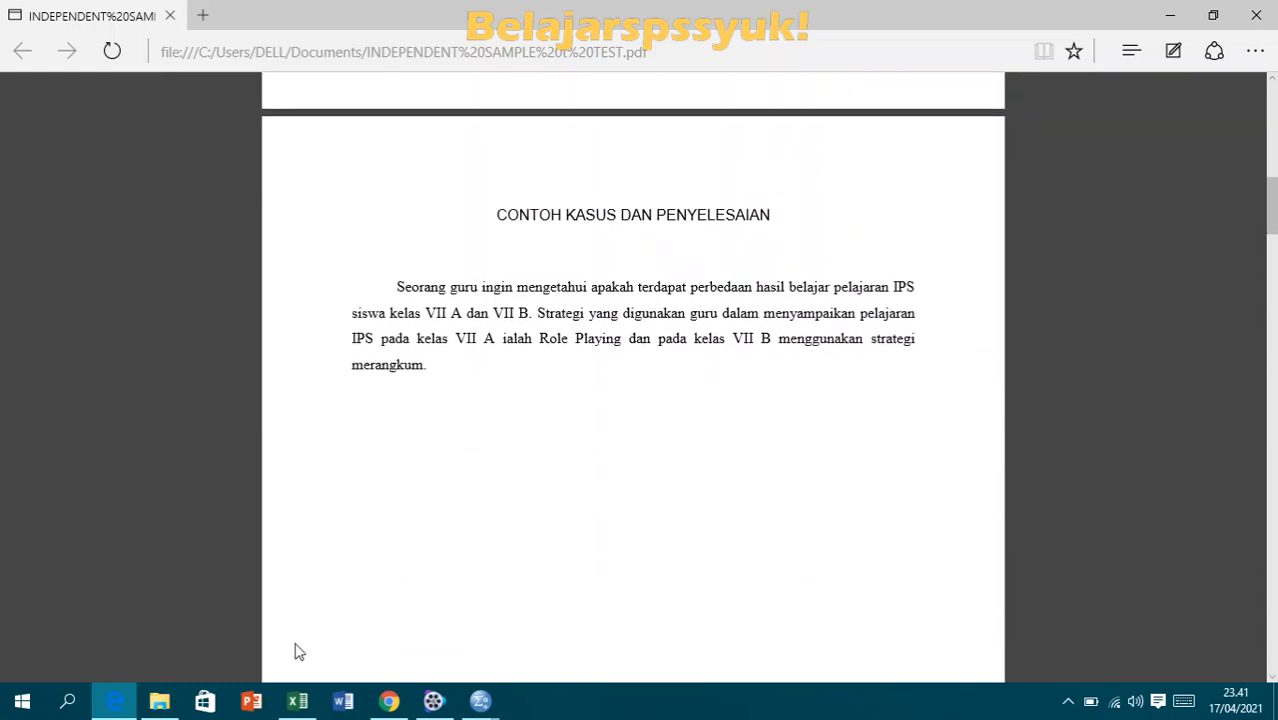
- Examine the X1 and X2 sample table in the Excel workbook and the list of research data analyses in the PDF
click(298, 703)
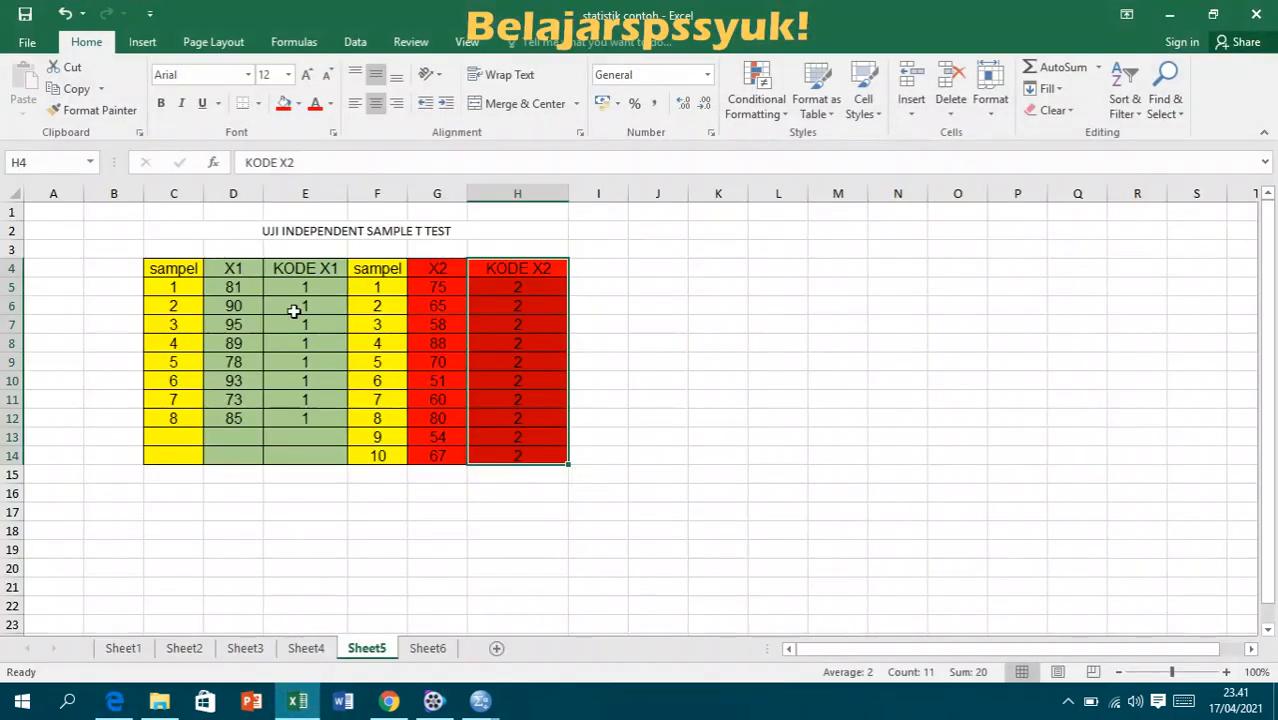
drag(170, 275, 548, 466)
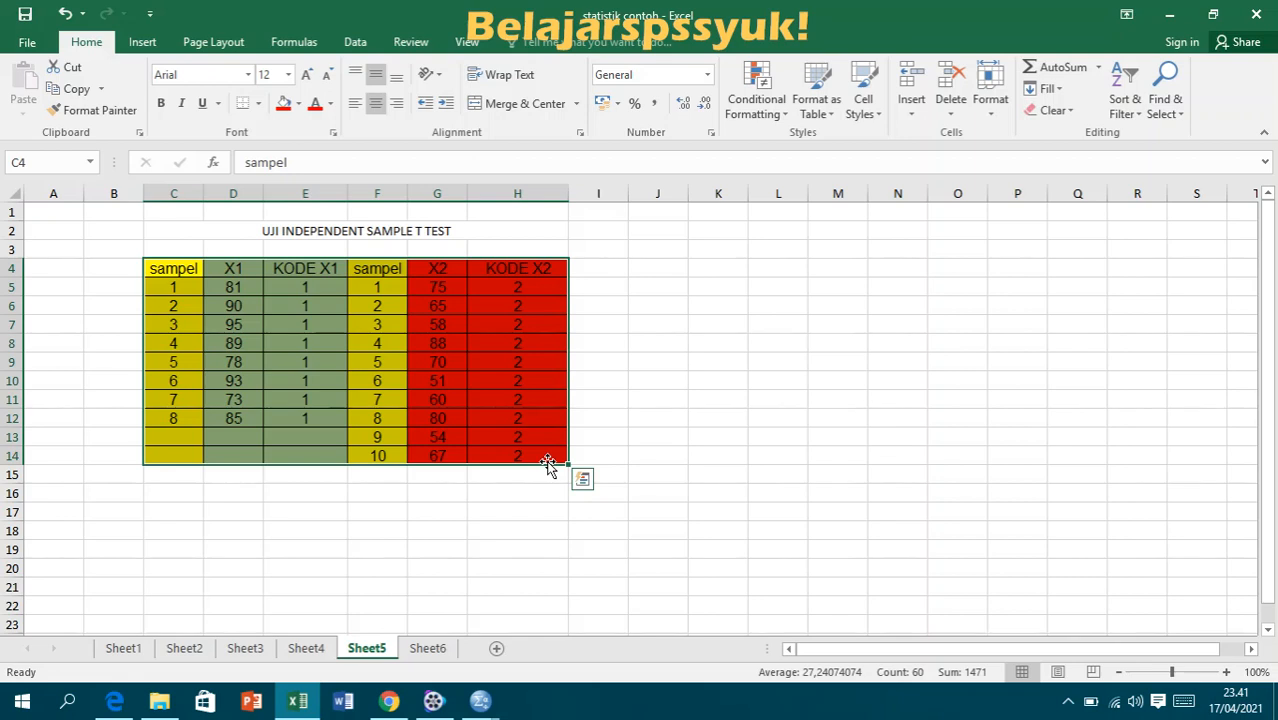
click(513, 513)
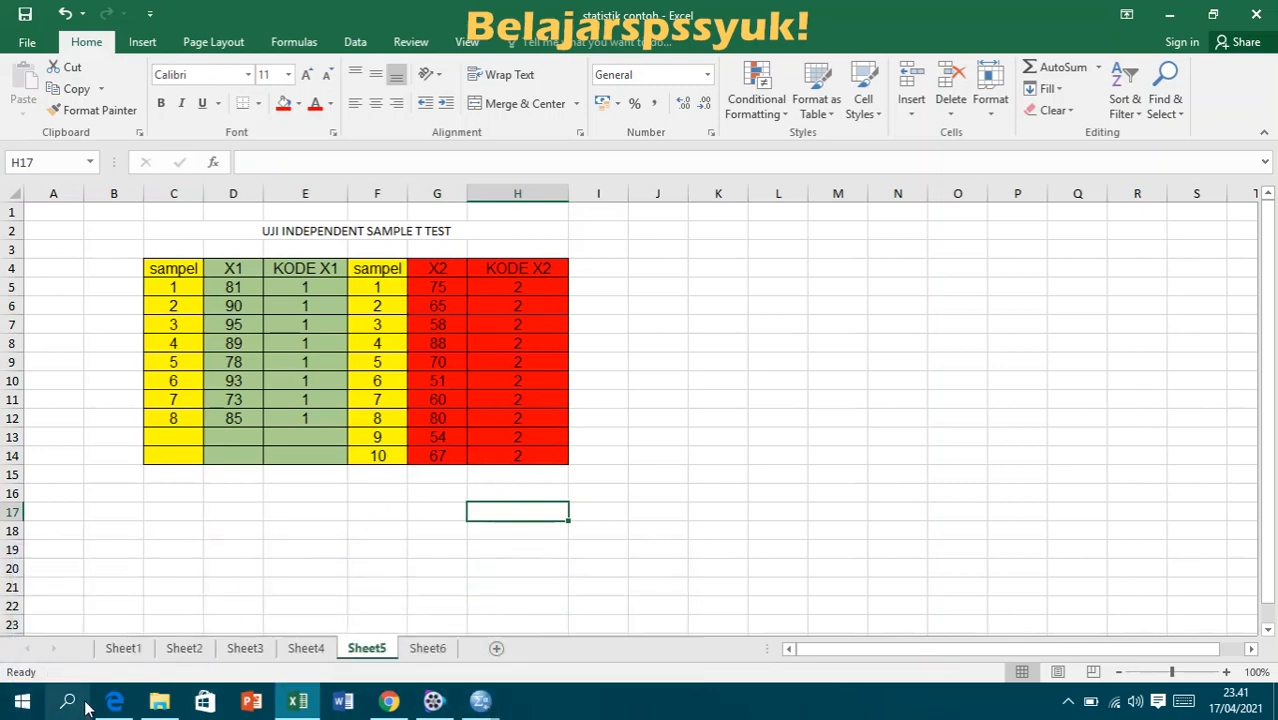
click(112, 702)
scroll(112, 713, down, 6)
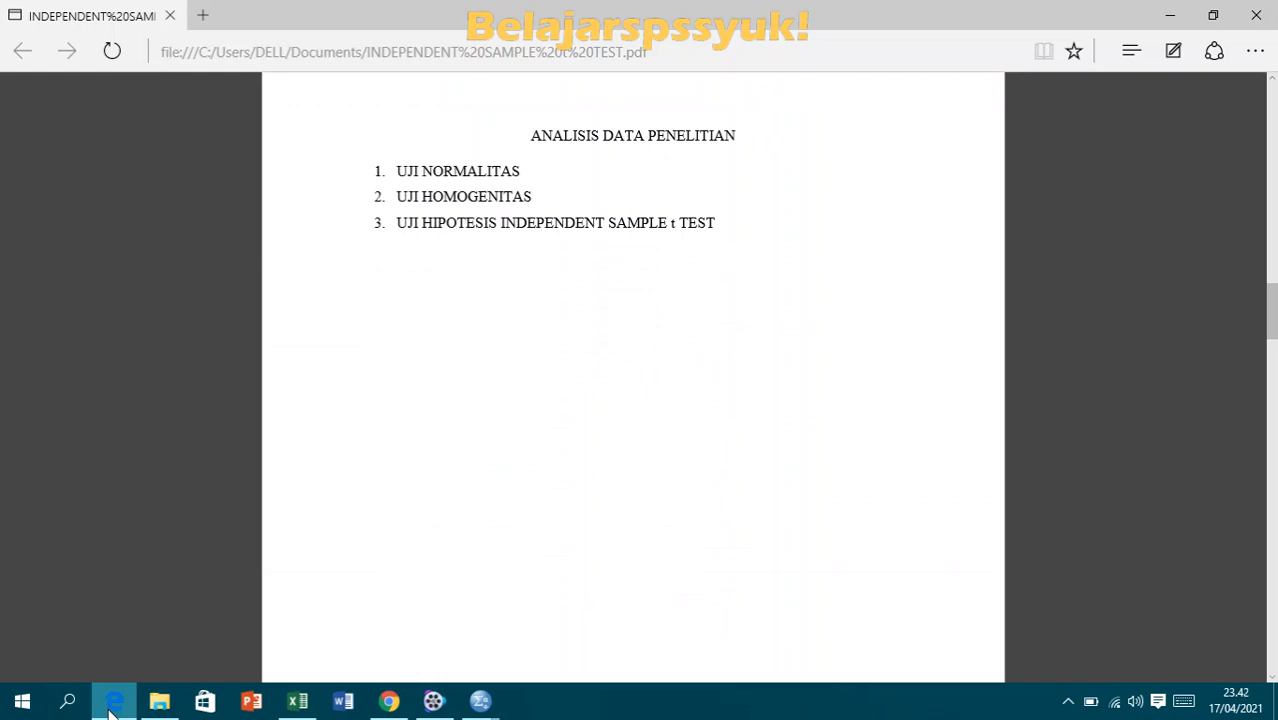
- Switch to the empty SPSS dataset and define the first variable with the name HASILBELAJARIPS
mouse_move(481, 704)
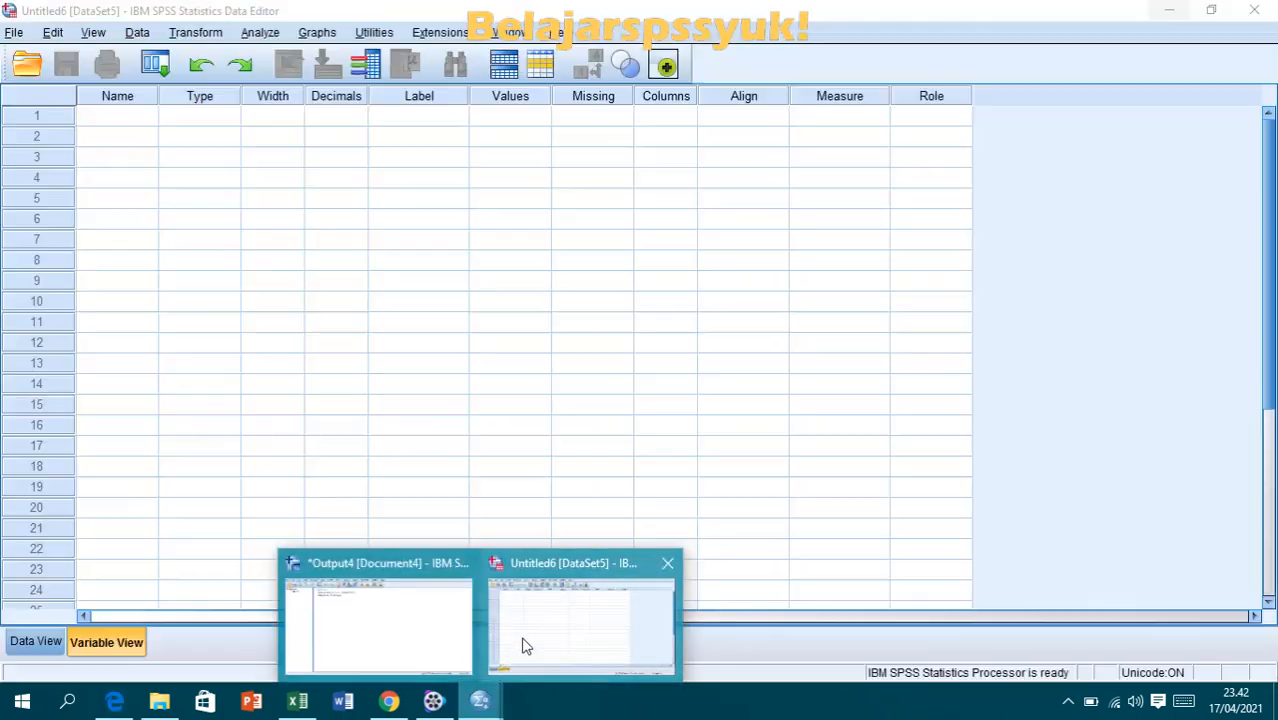
click(522, 645)
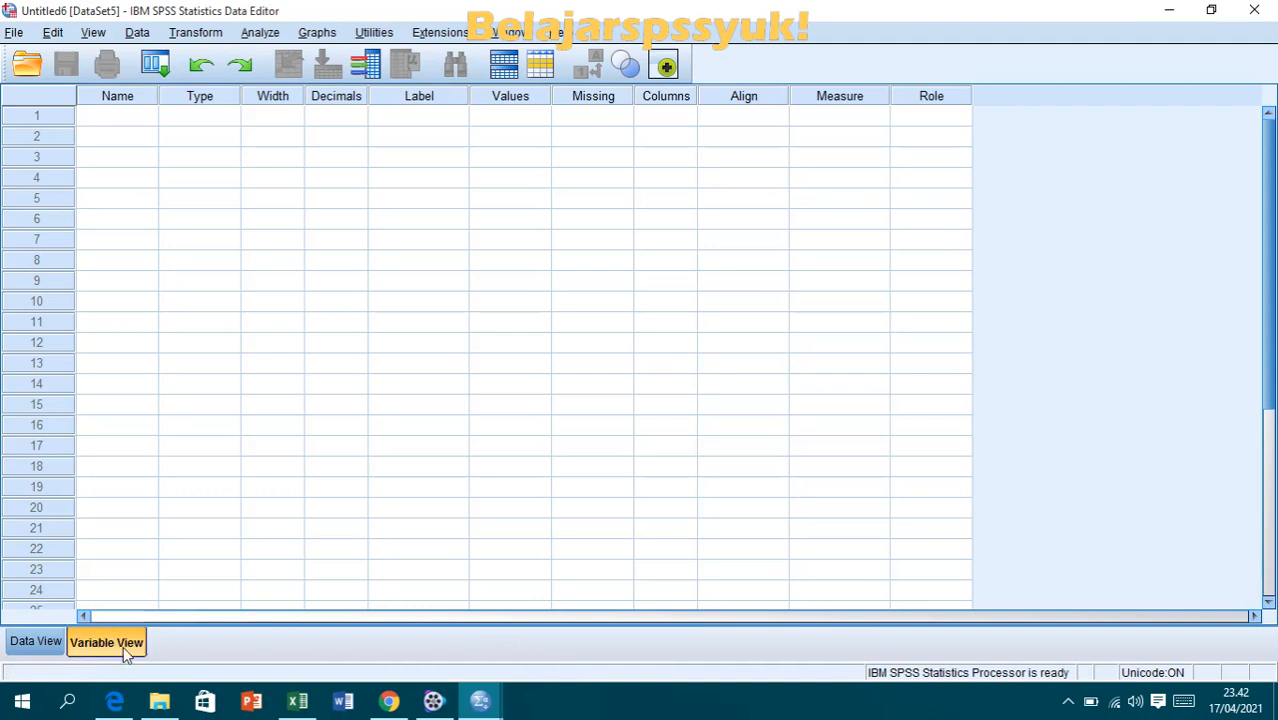
click(117, 120)
text(H)
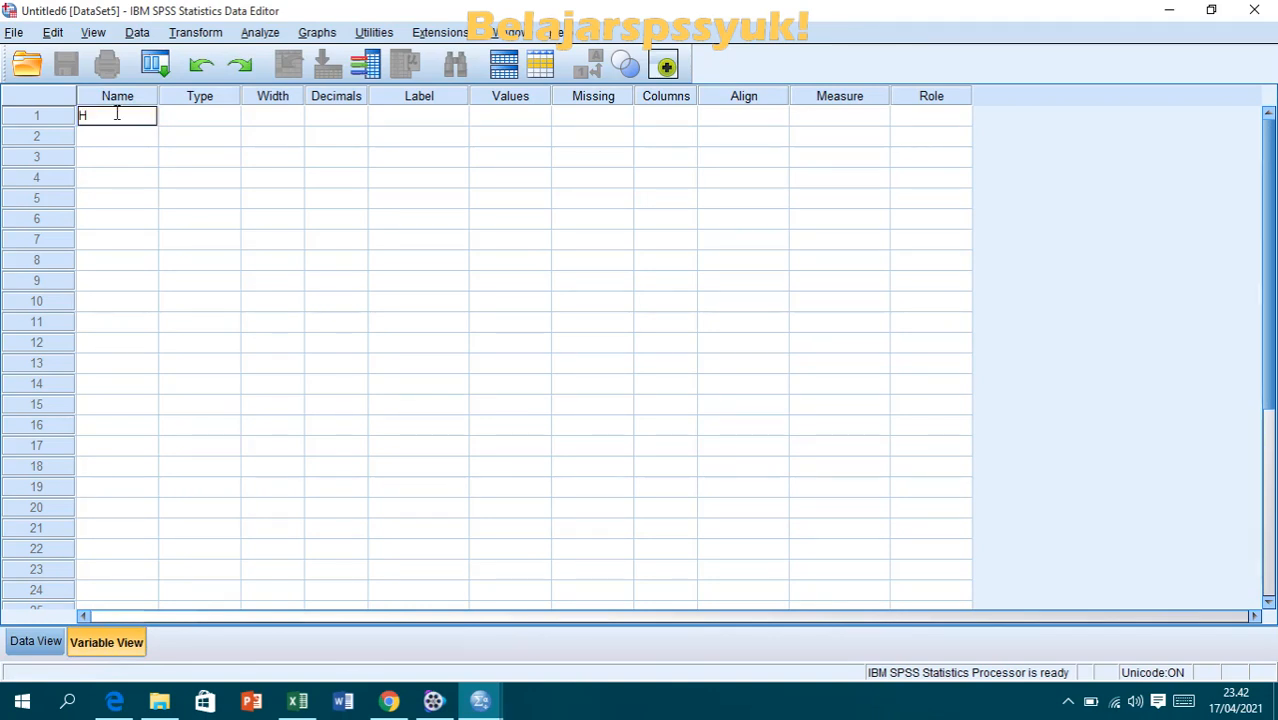
text(ASILBE)
text(LAJAR)
text(IPS)
click(322, 116)
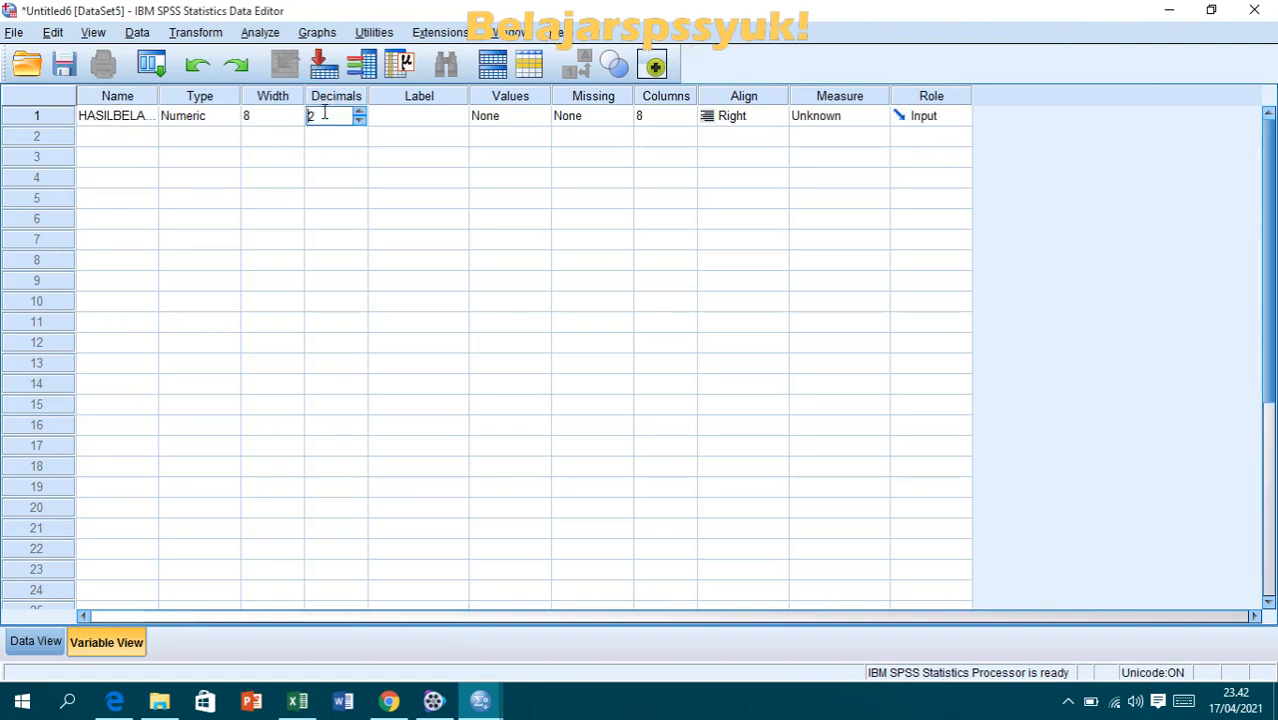
- Define a second variable named KELAS in the row below the first one
click(137, 127)
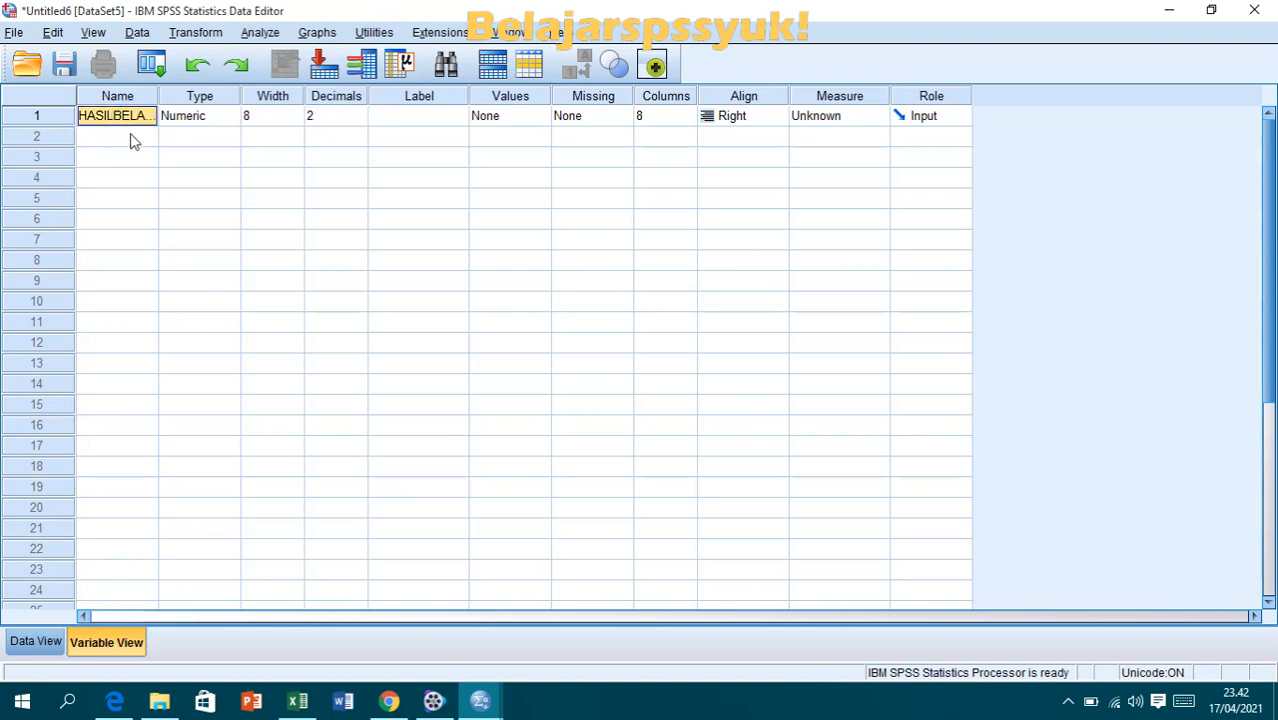
click(130, 137)
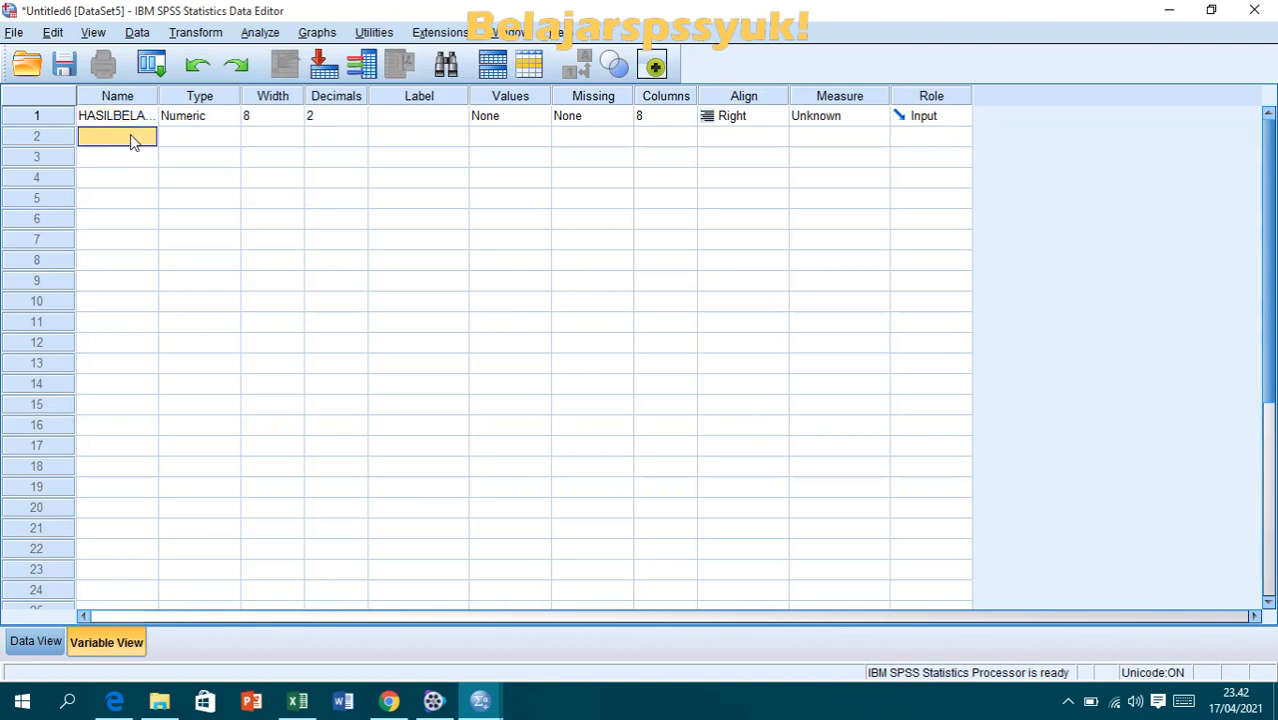
text(KELAS)
- Label the first variable HASILBELAJARIPS and the second variable KELAS
click(371, 117)
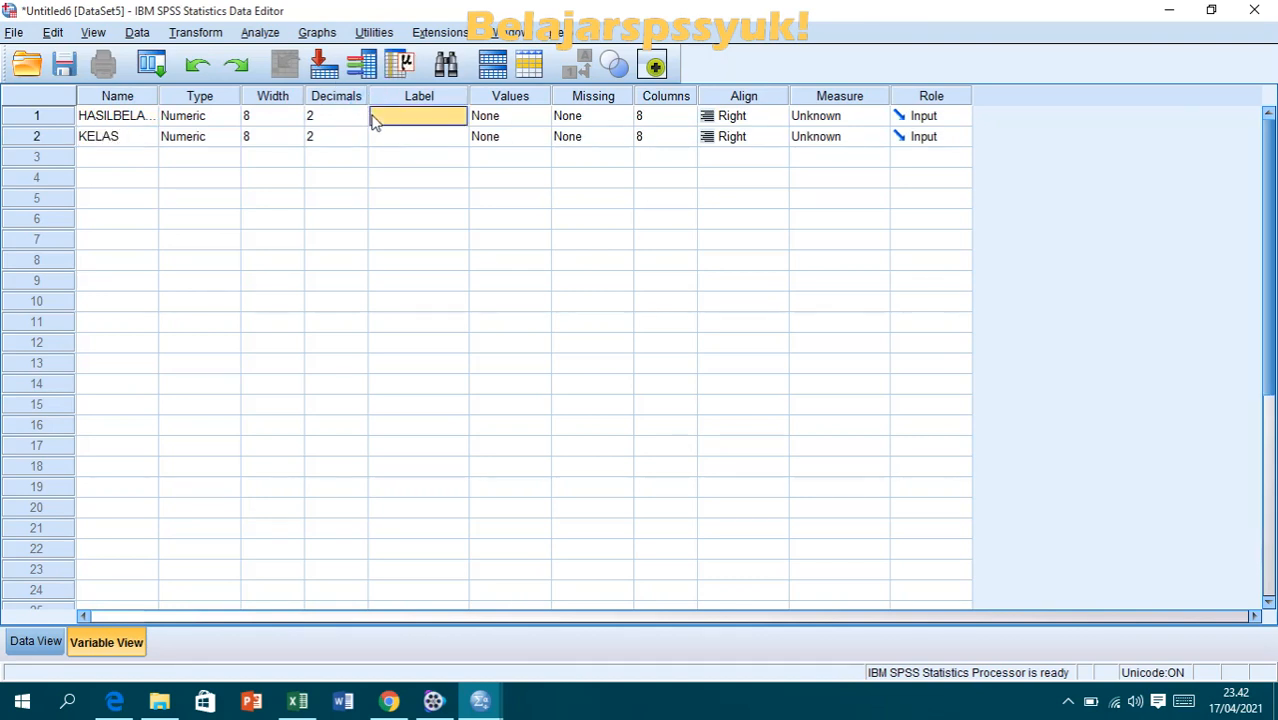
click(422, 116)
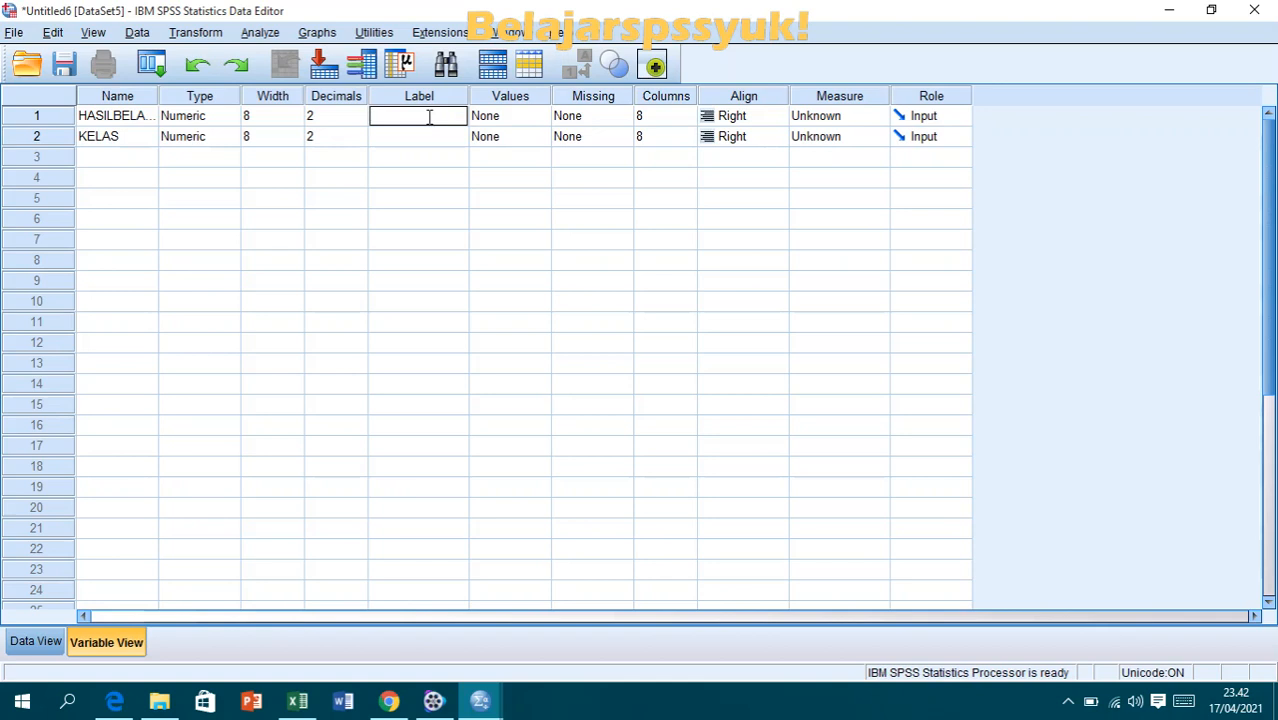
text(HASILBELAJARIPS)
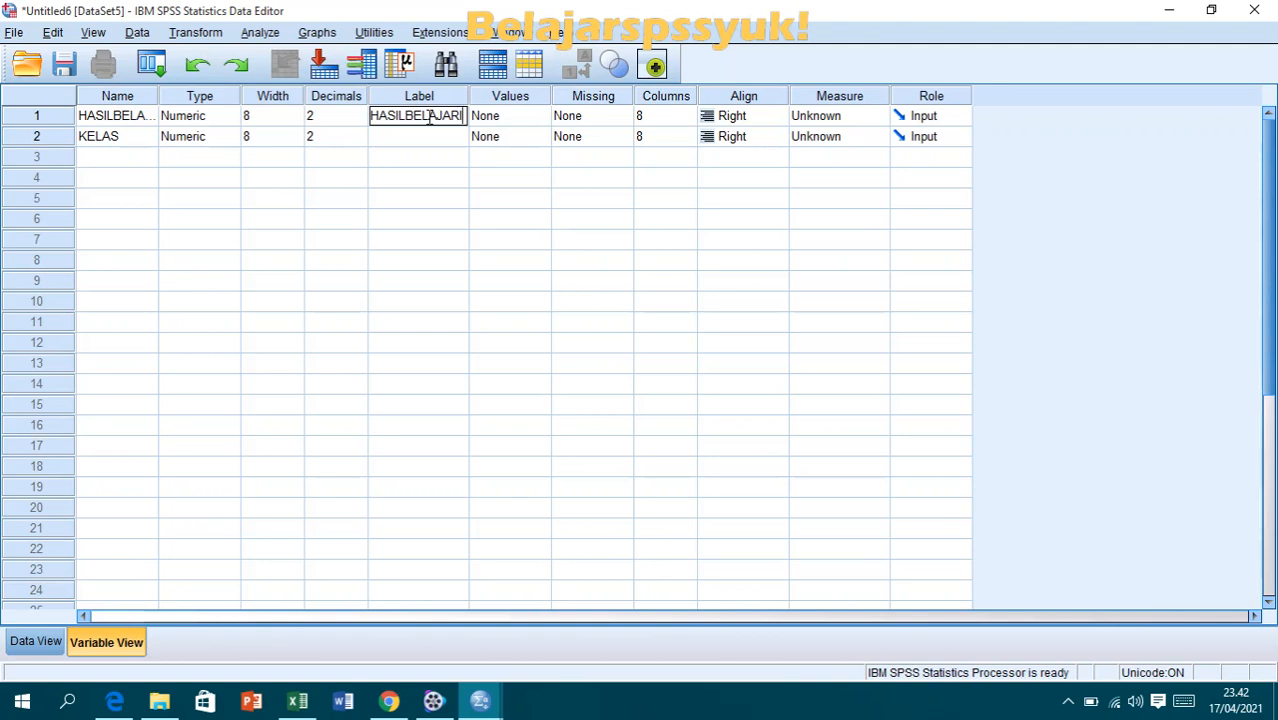
click(447, 141)
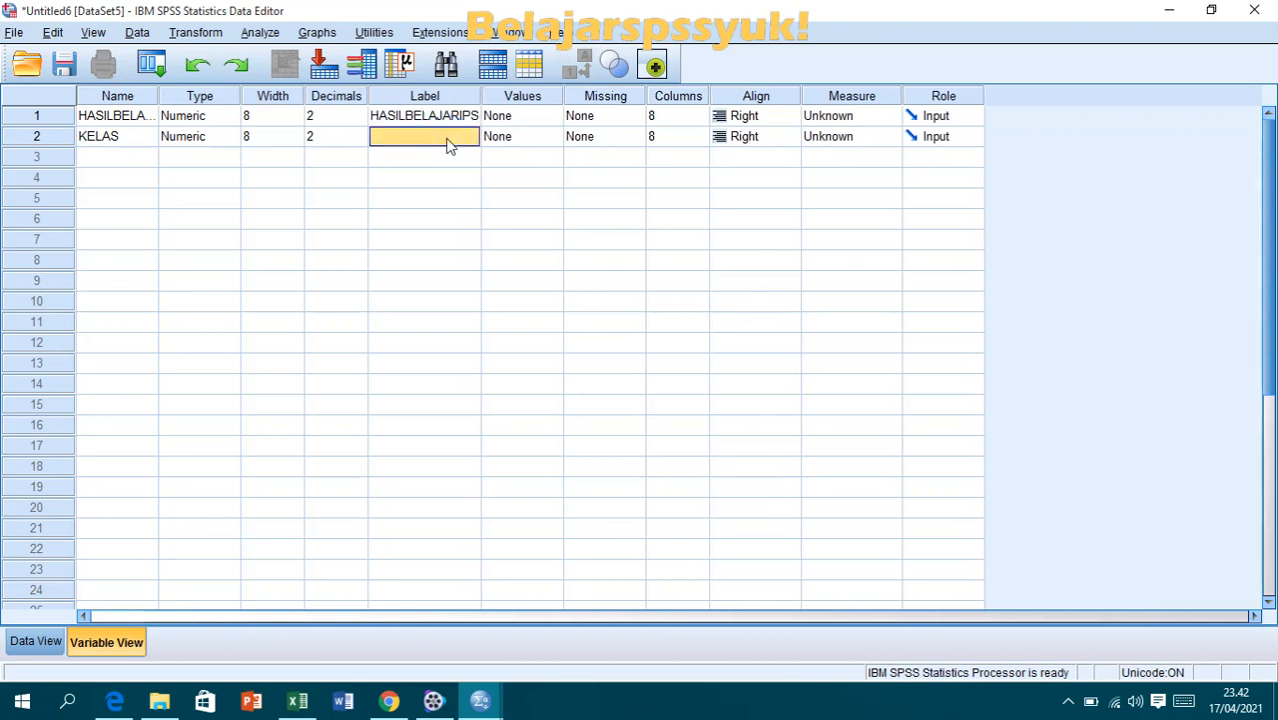
text(KELAS)
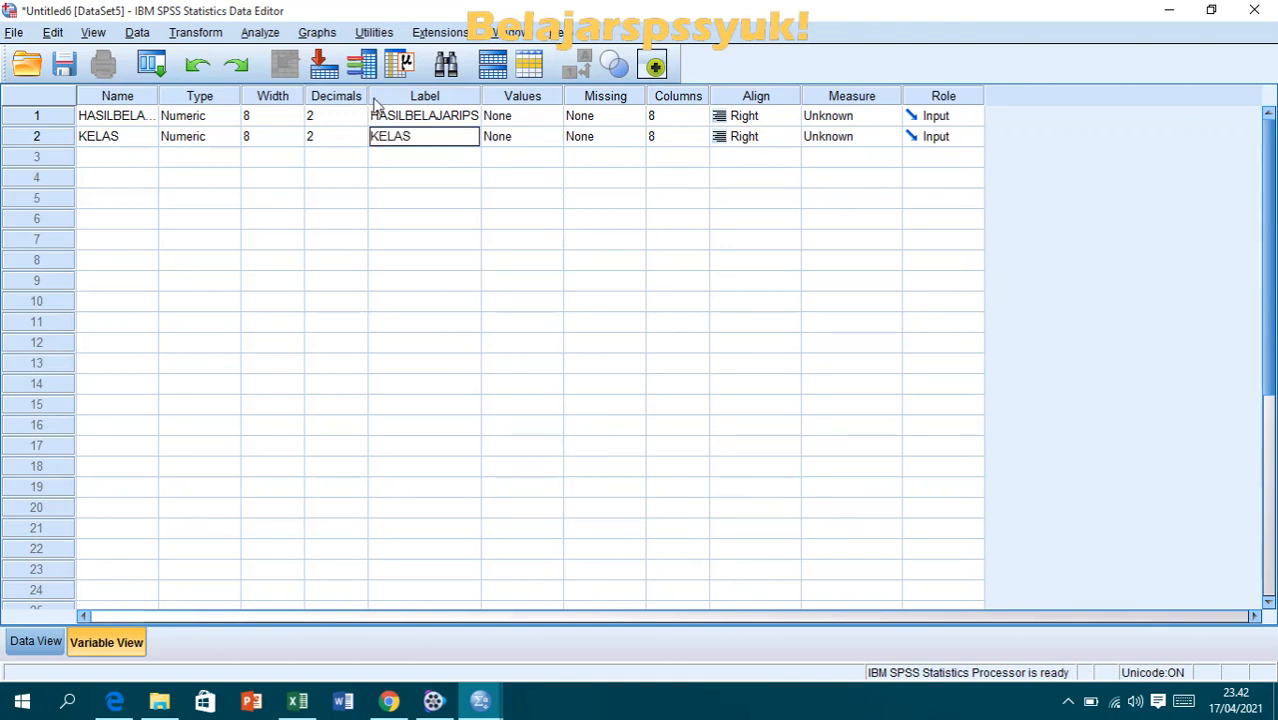
click(527, 115)
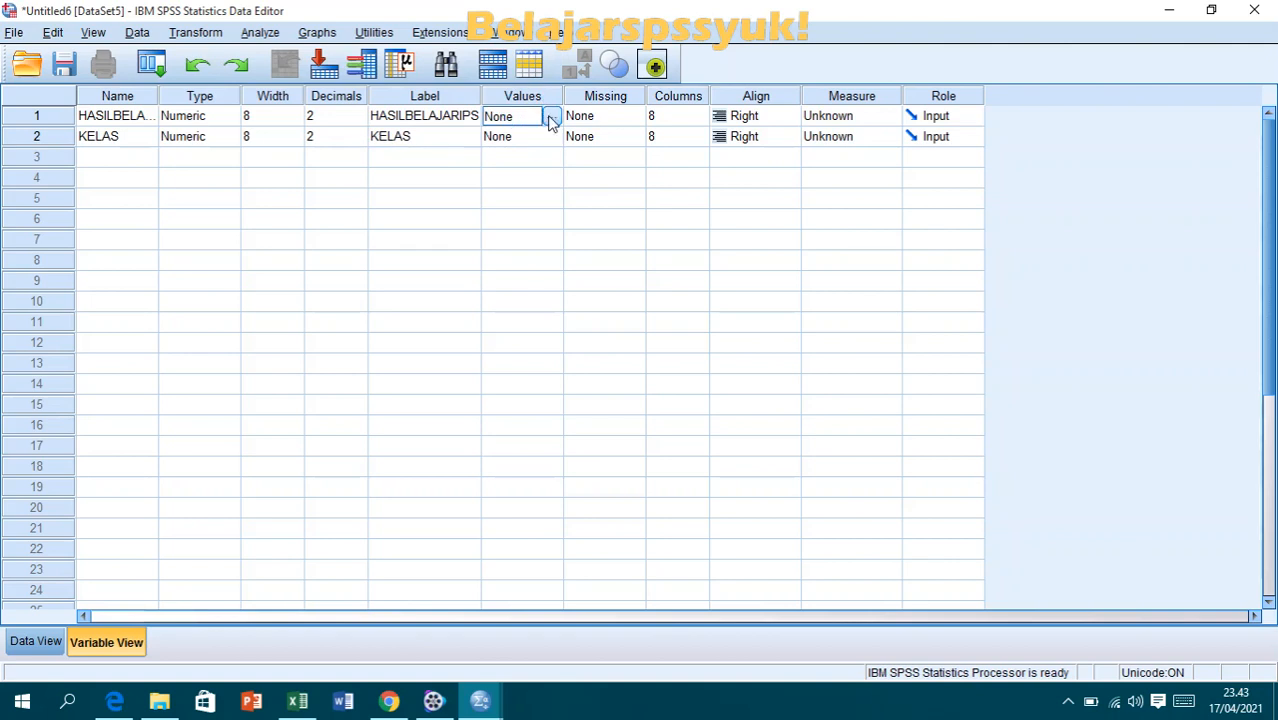
click(550, 117)
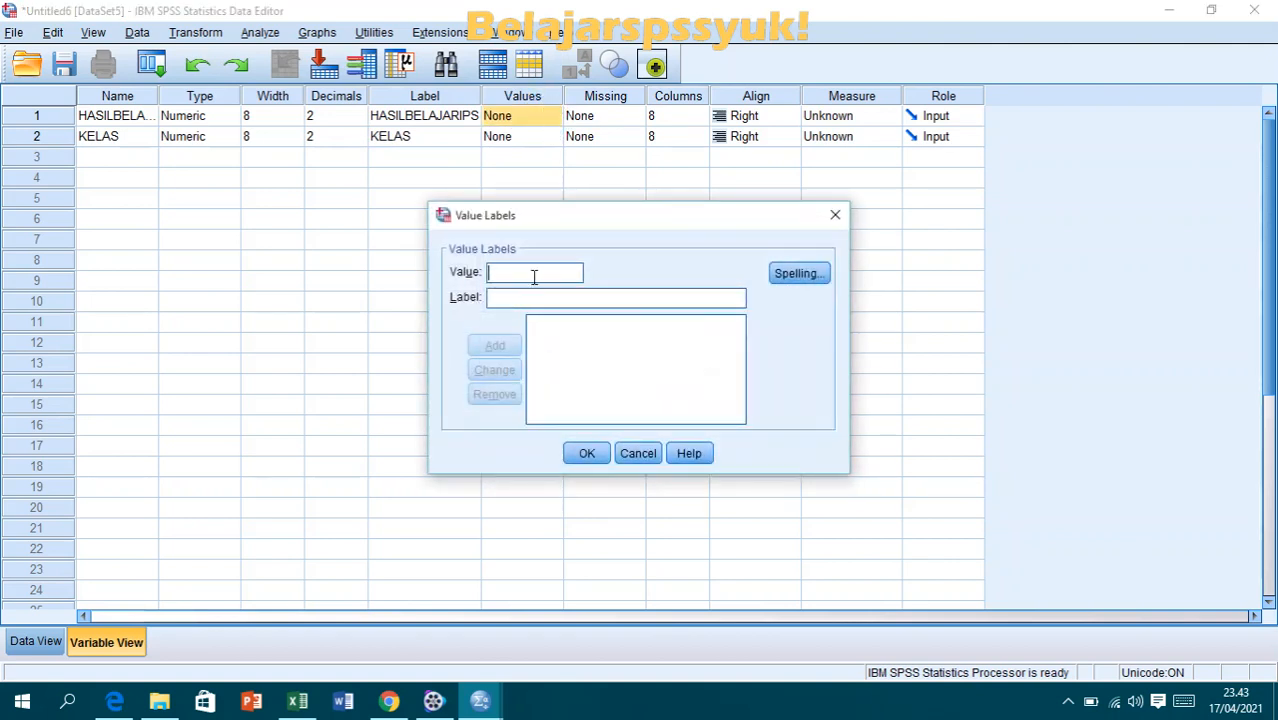
click(836, 216)
- Add a value label for the KELAS variable that assigns value 1 to "VIIA ROLE PLAYING"
click(551, 137)
click(551, 137)
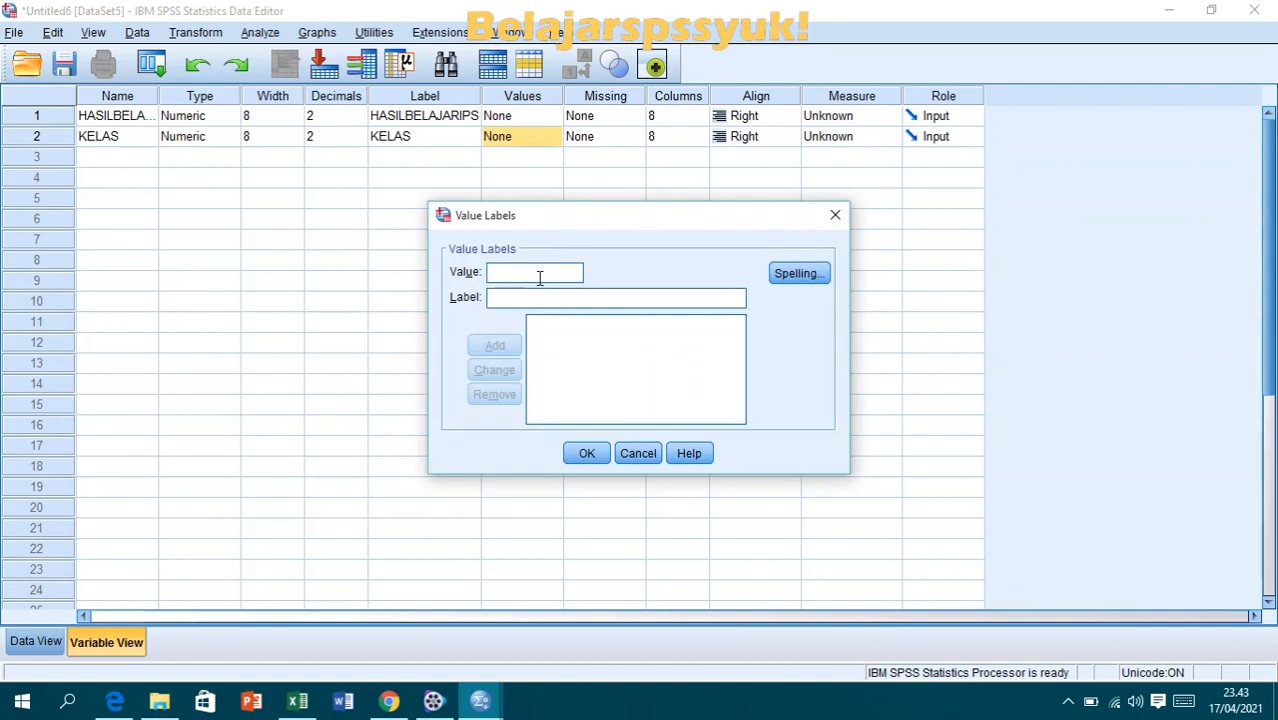
text(1)
click(521, 303)
text(VII)
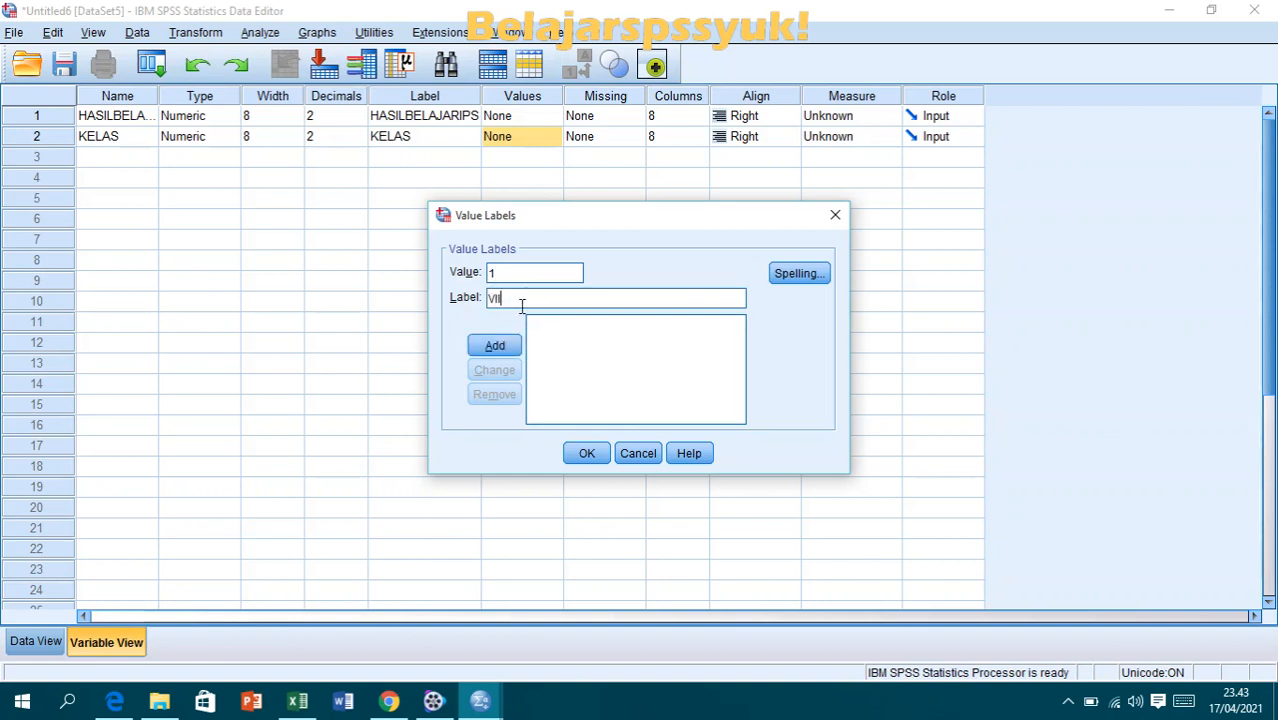
text(AROLEPLAYING)
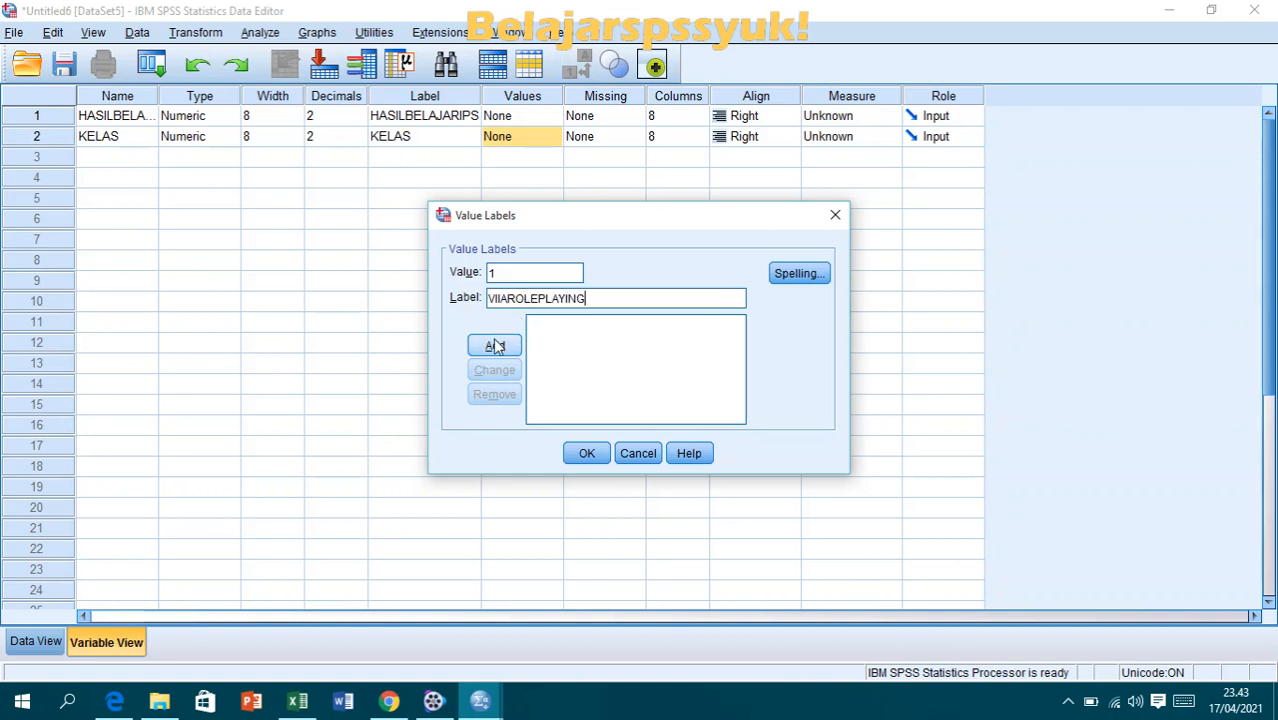
click(508, 299)
click(540, 299)
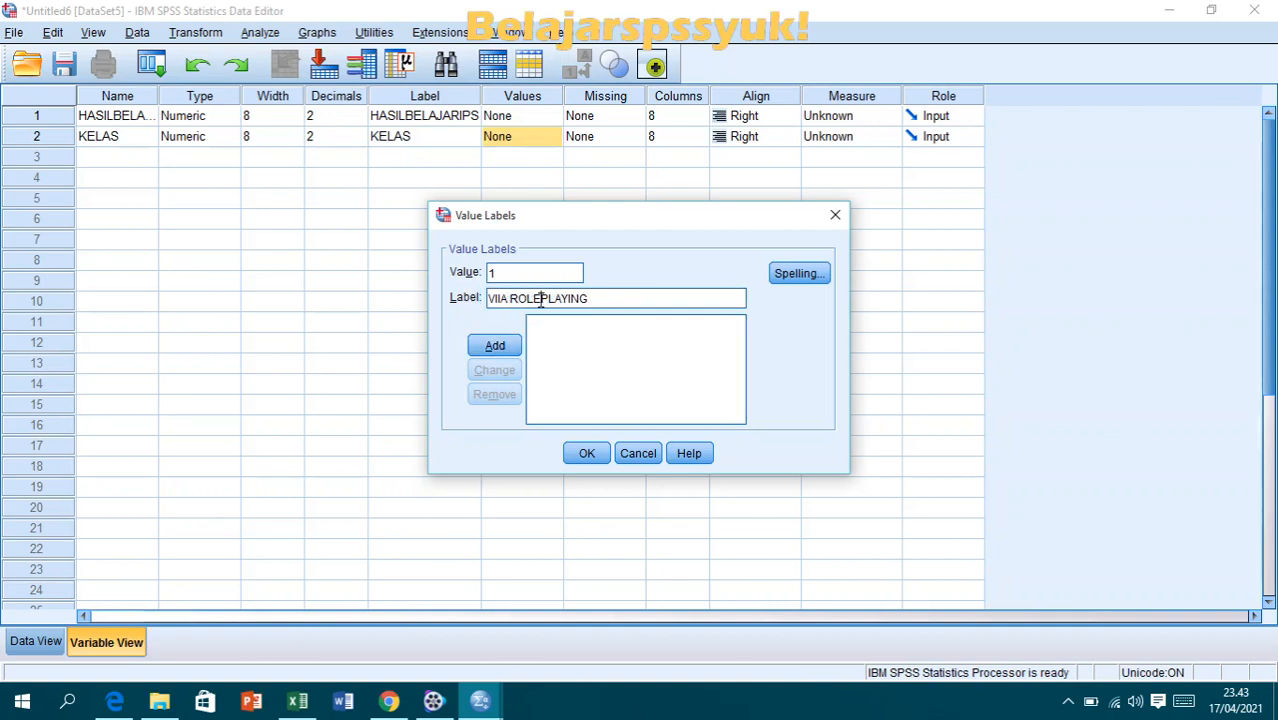
click(495, 345)
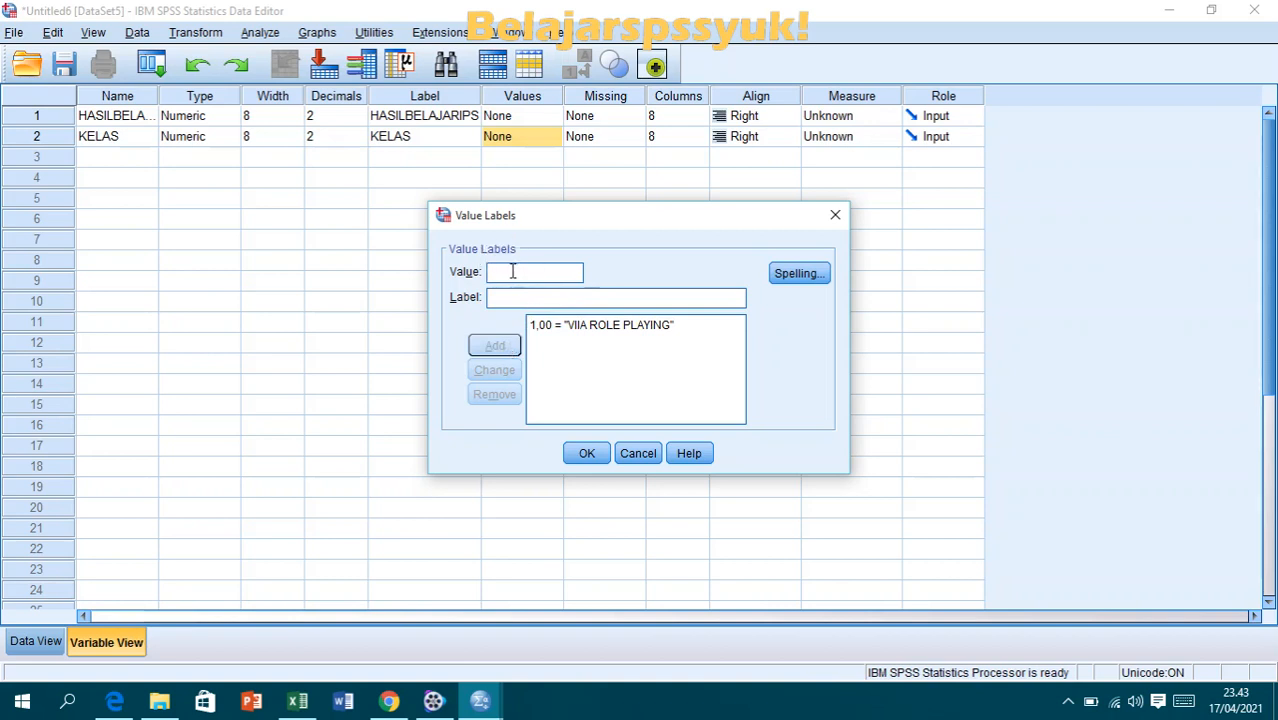
- Add the value label 2 = "VIIB MERANGKUM" for KELAS and accept the value labels
text(2)
click(516, 295)
text(VO)
key(BackSpace)
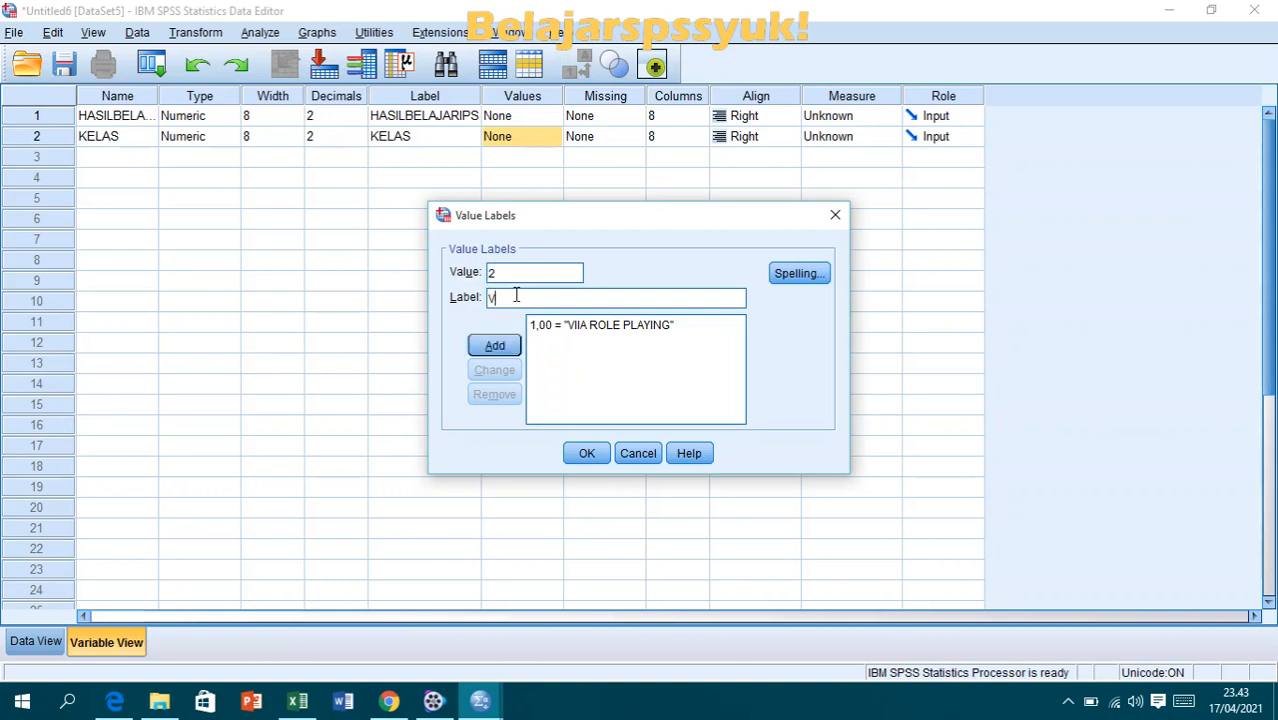
text(II)
key(BackSpace)
text(B MERANGKUM)
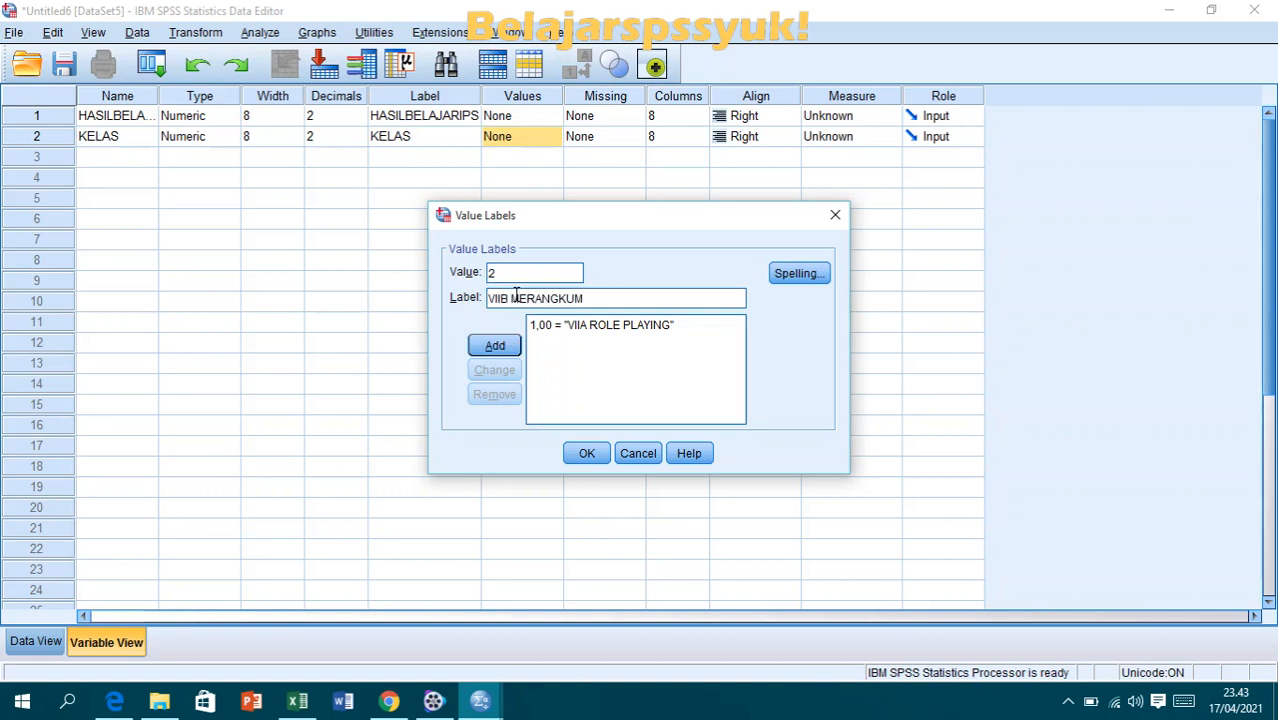
click(491, 349)
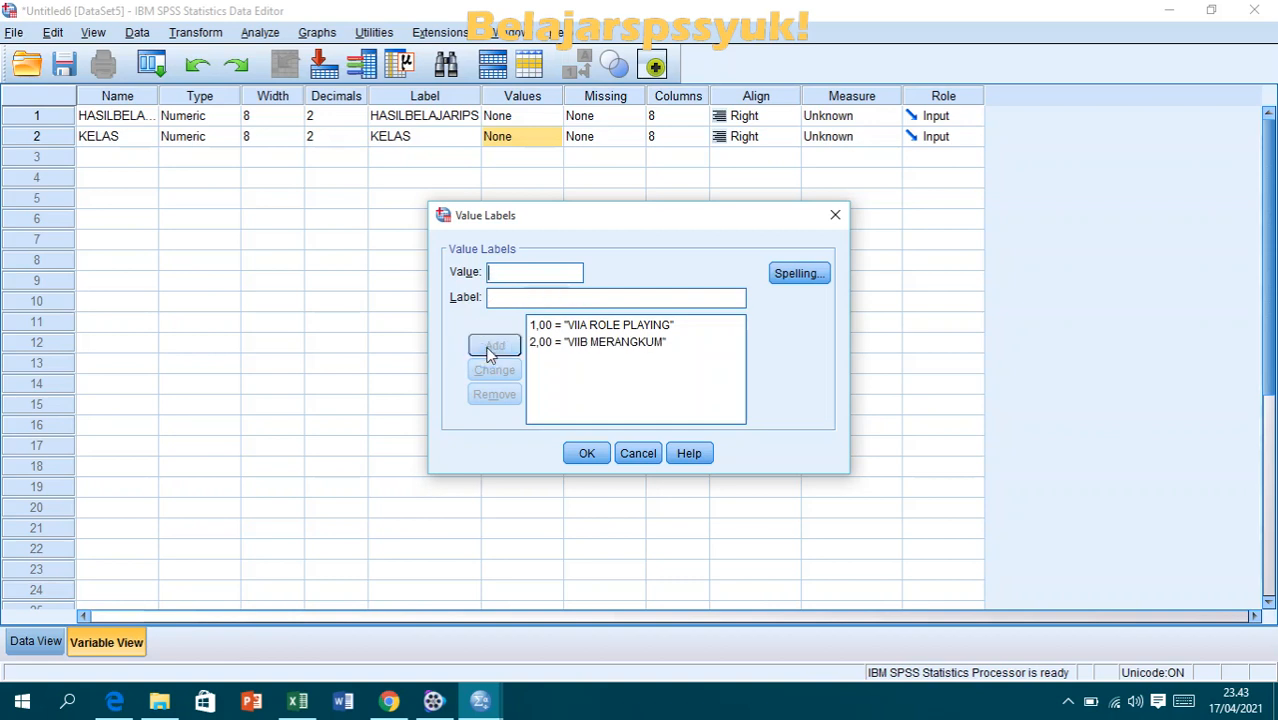
click(588, 456)
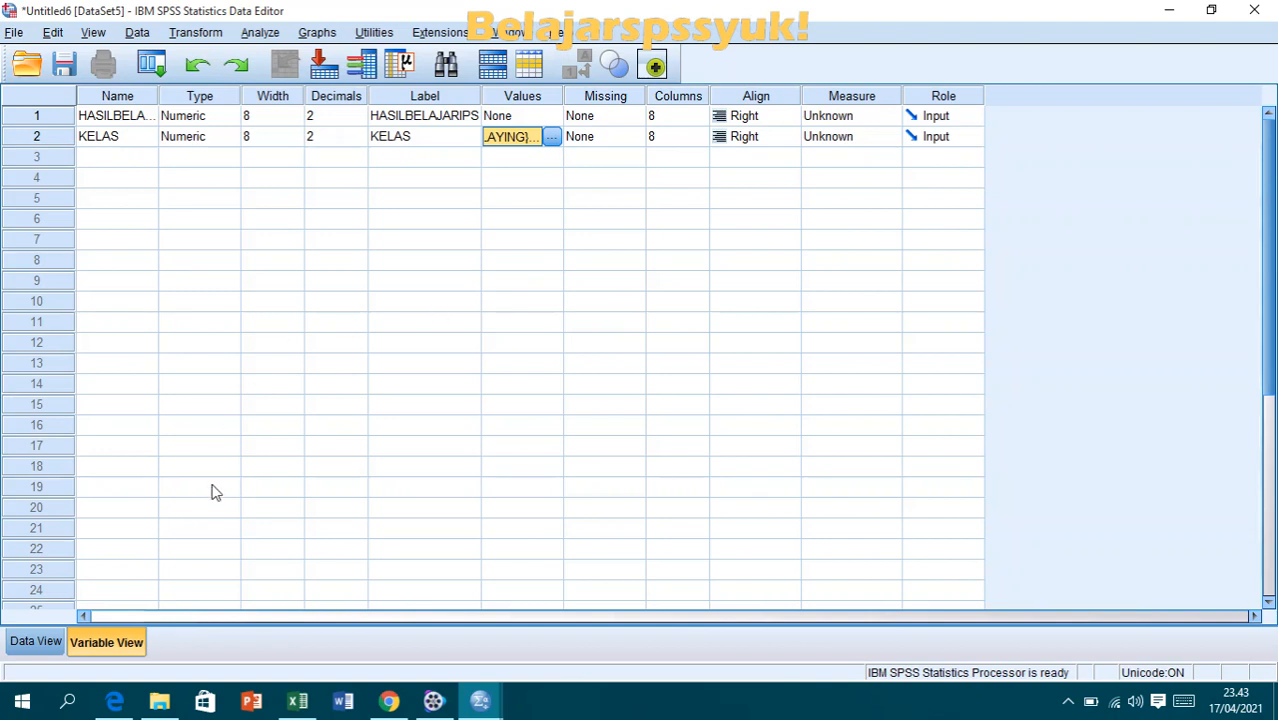
- Shorten the first variable's name to HASIL and show the data entry grid
click(36, 643)
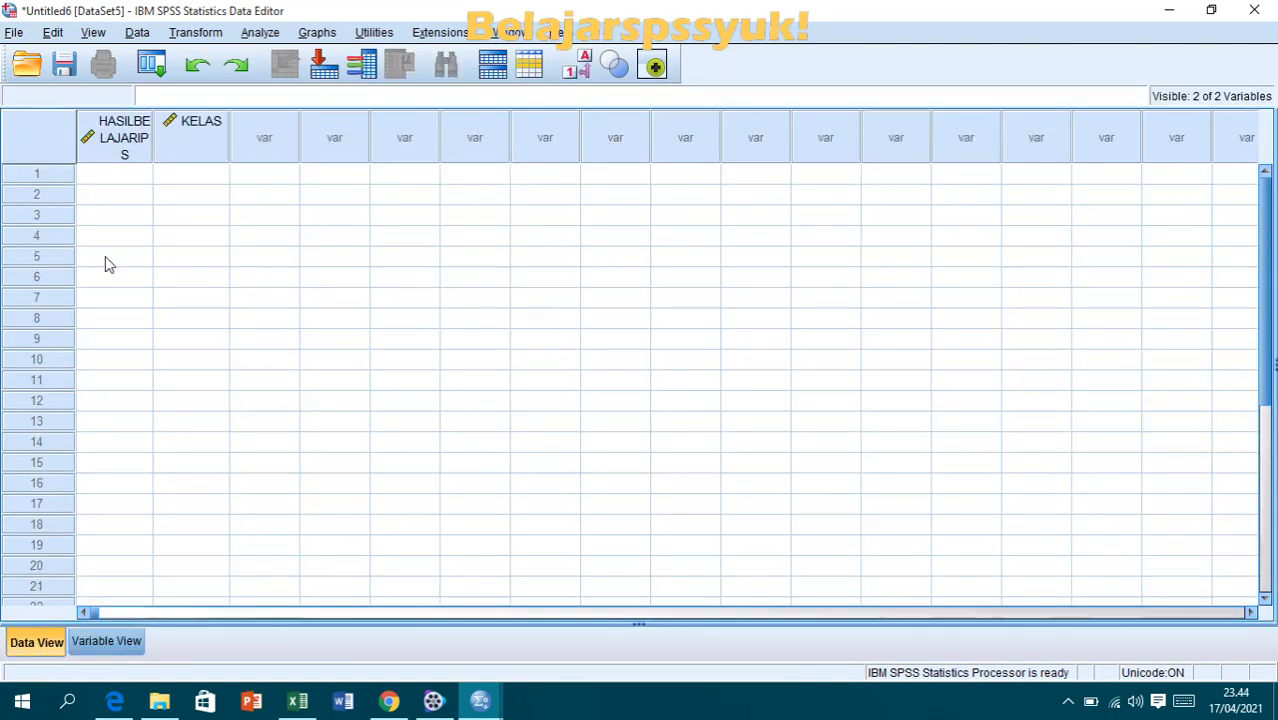
click(112, 180)
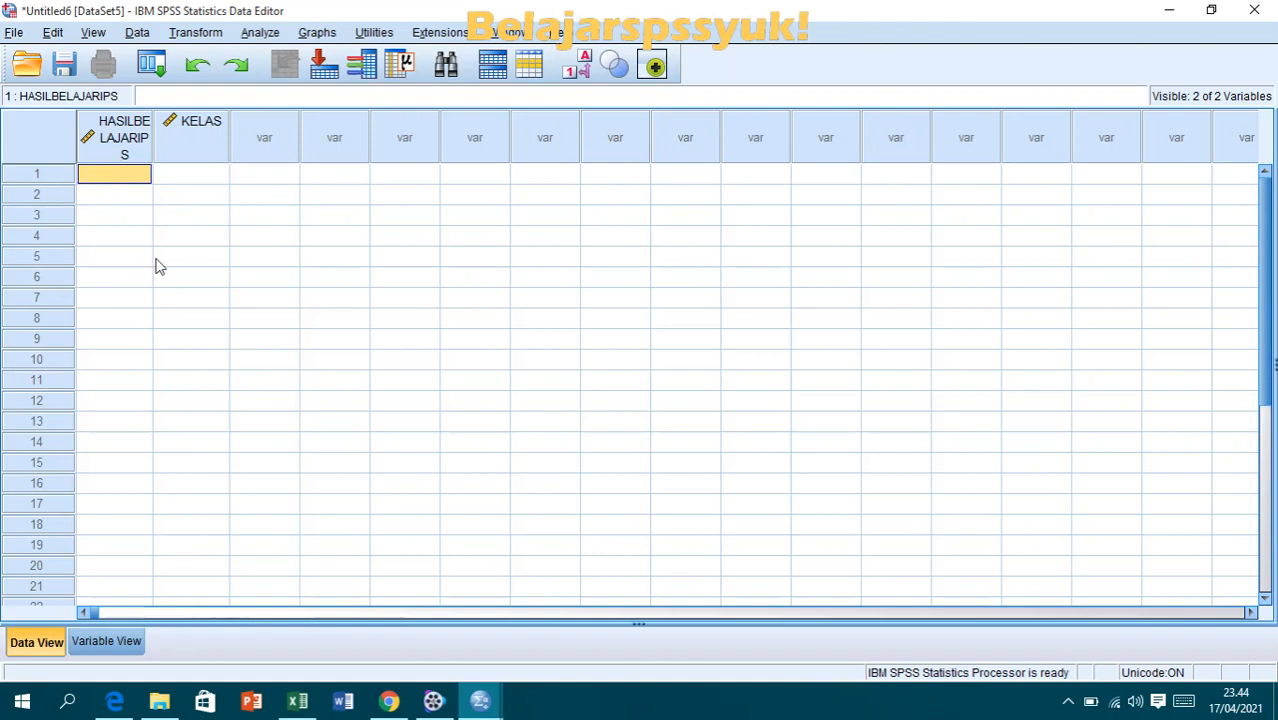
click(106, 642)
double_click(140, 115)
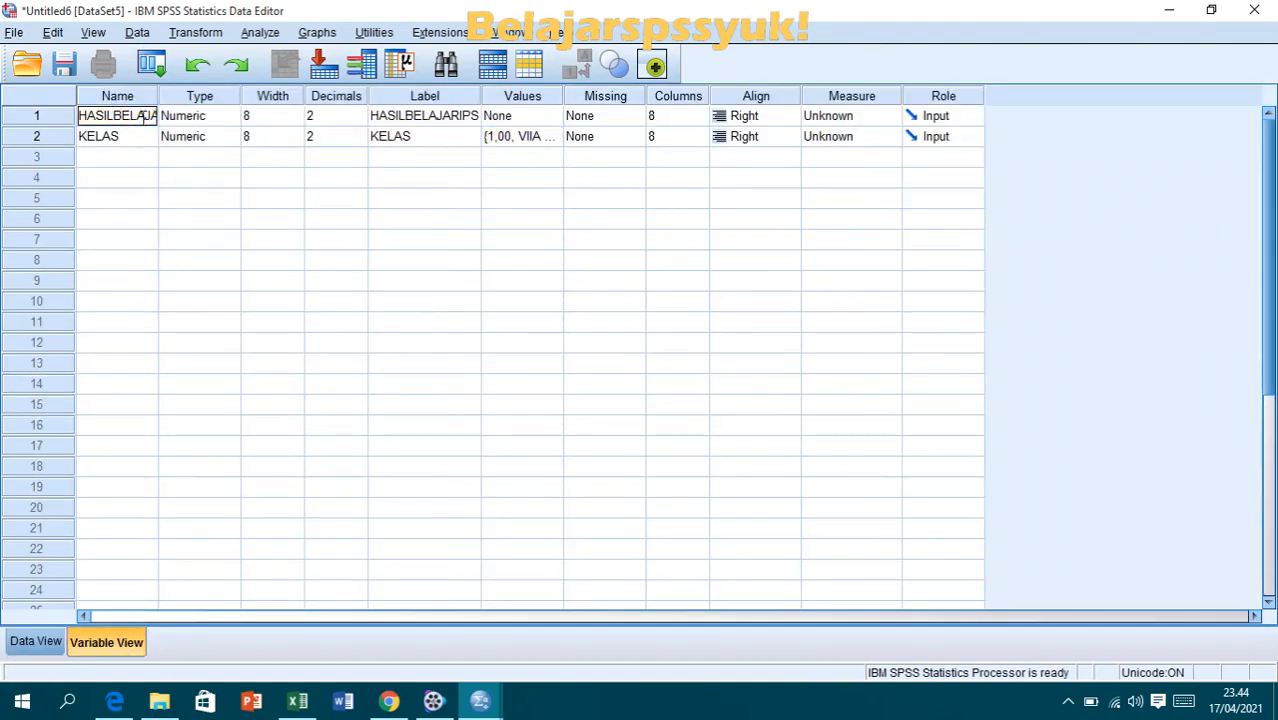
drag(110, 115, 170, 115)
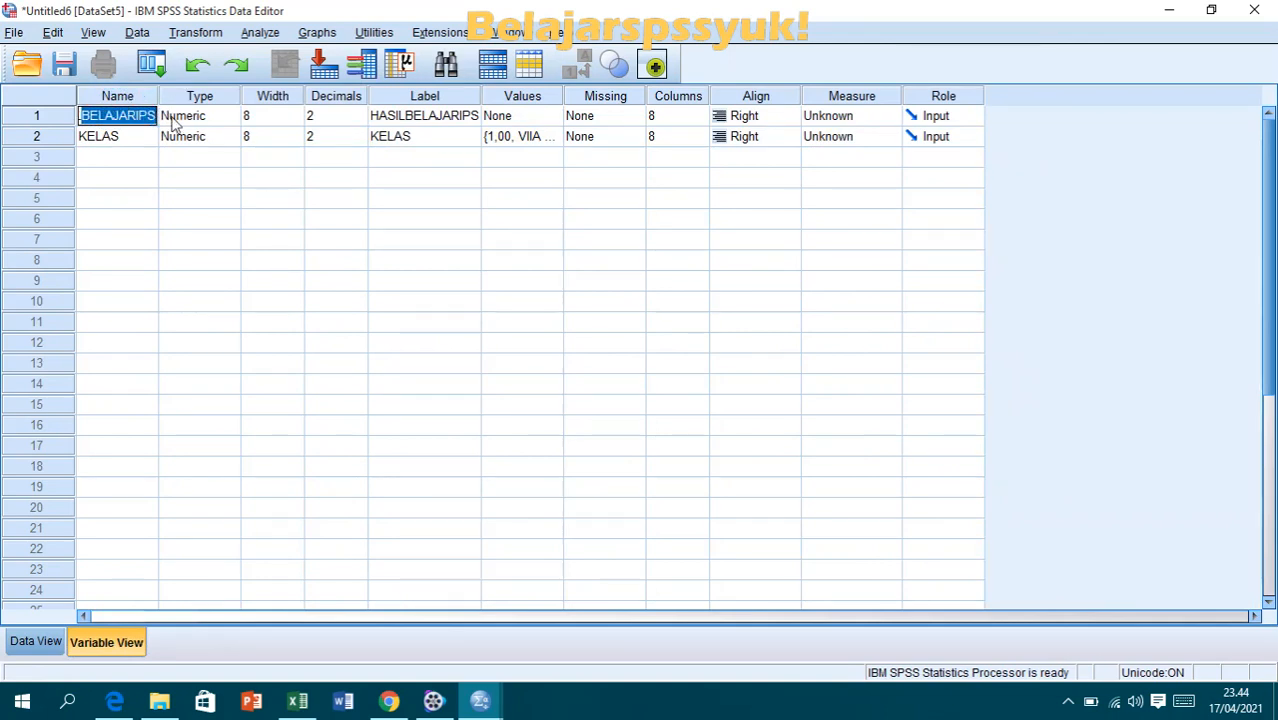
key(BackSpace)
click(36, 641)
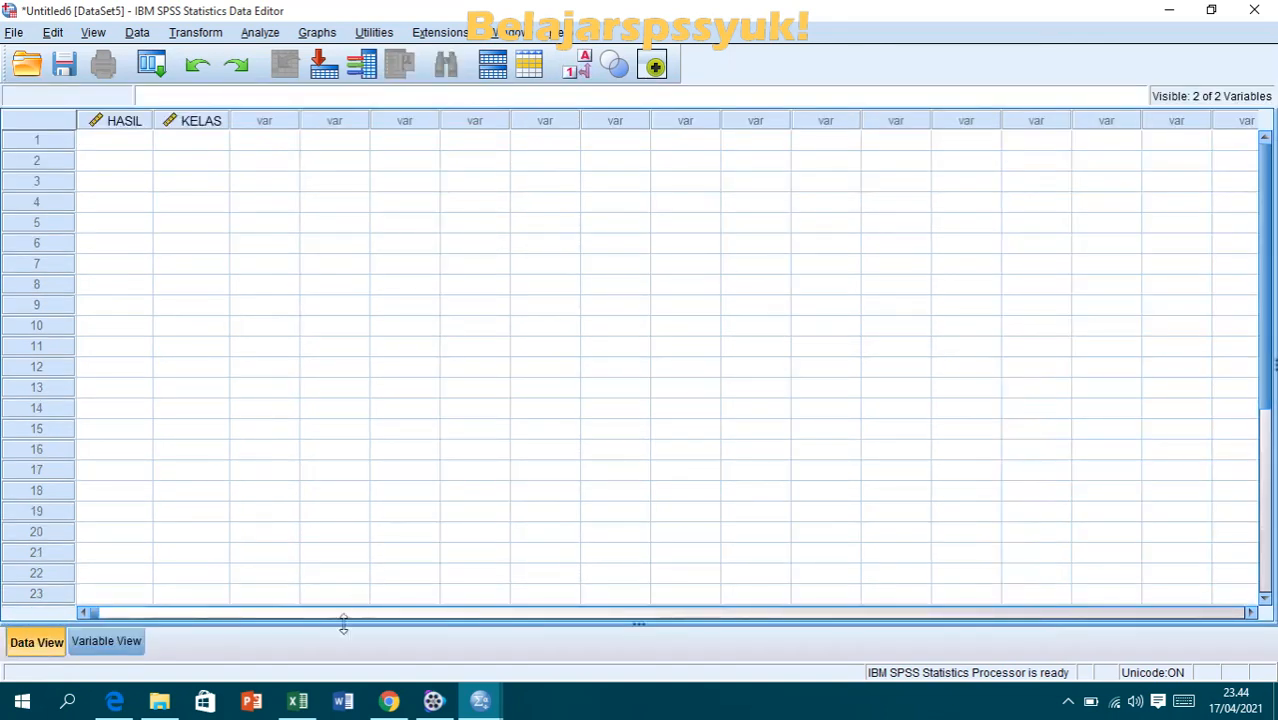
- Try to bring the X1 scores in D5:D12 from the Excel sheet into the SPSS HASIL column starting at row 1
click(297, 700)
click(255, 324)
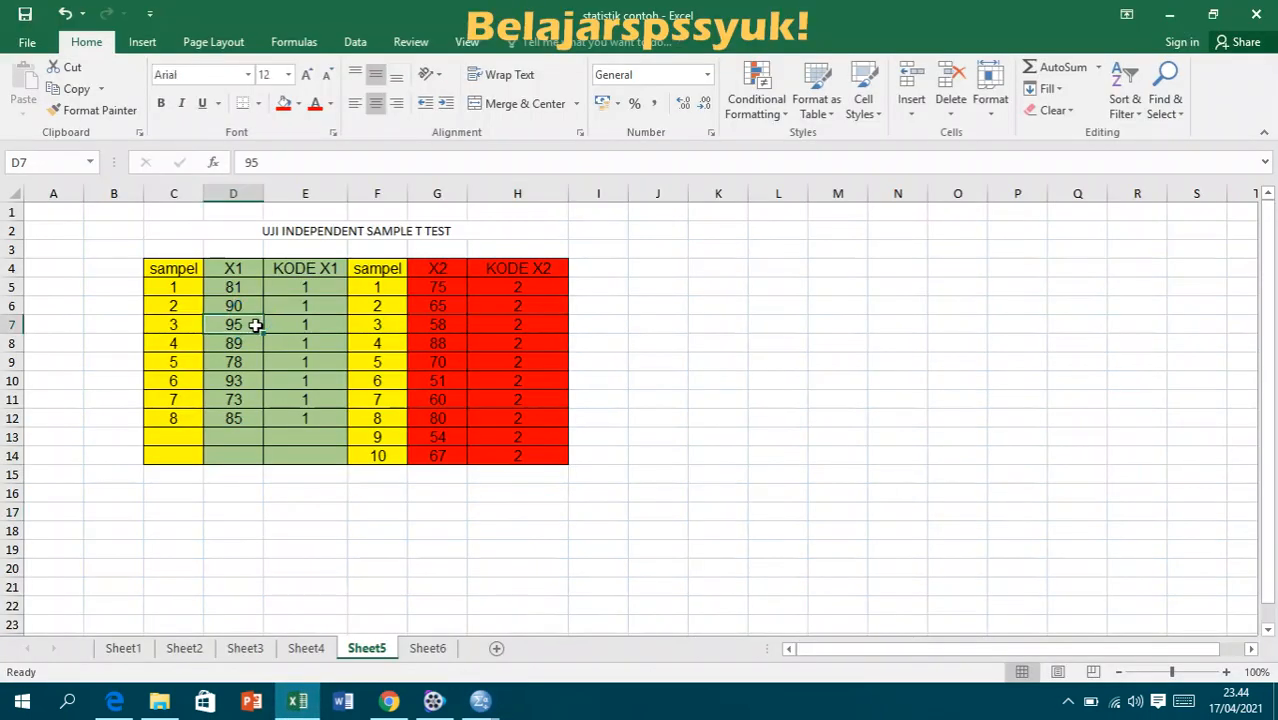
click(240, 288)
drag(238, 287, 232, 419)
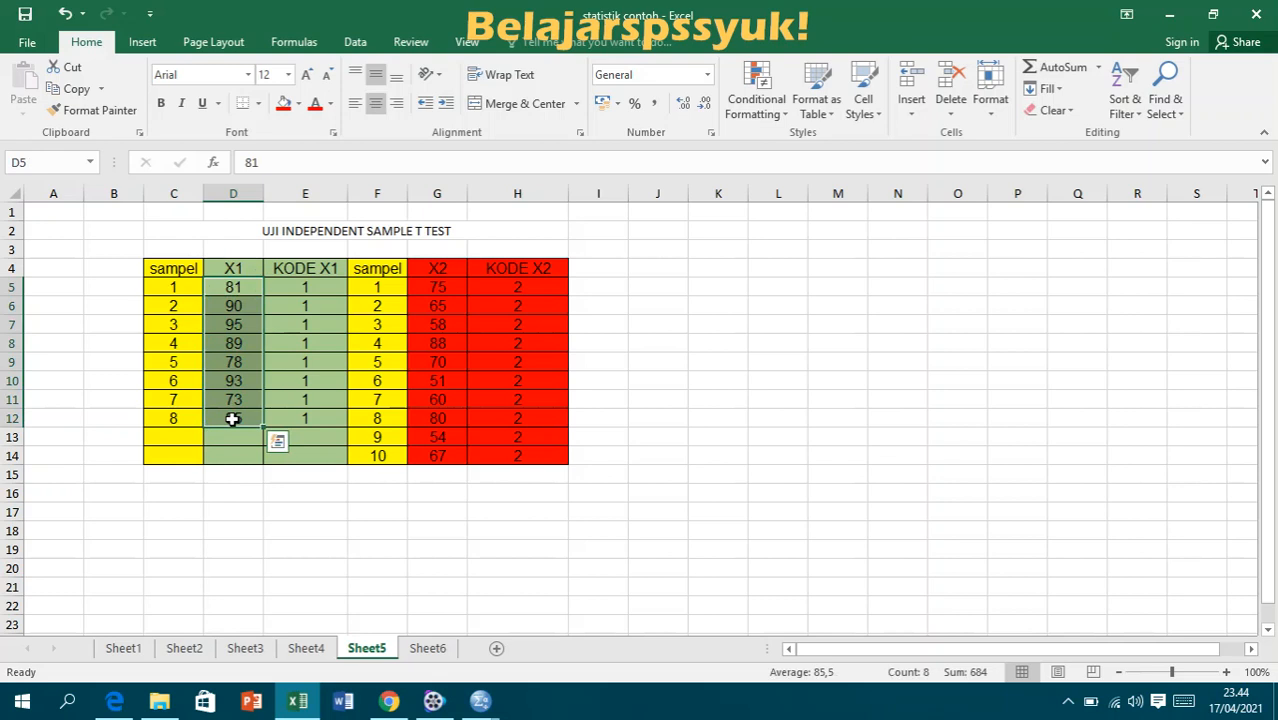
key(ctrl+c)
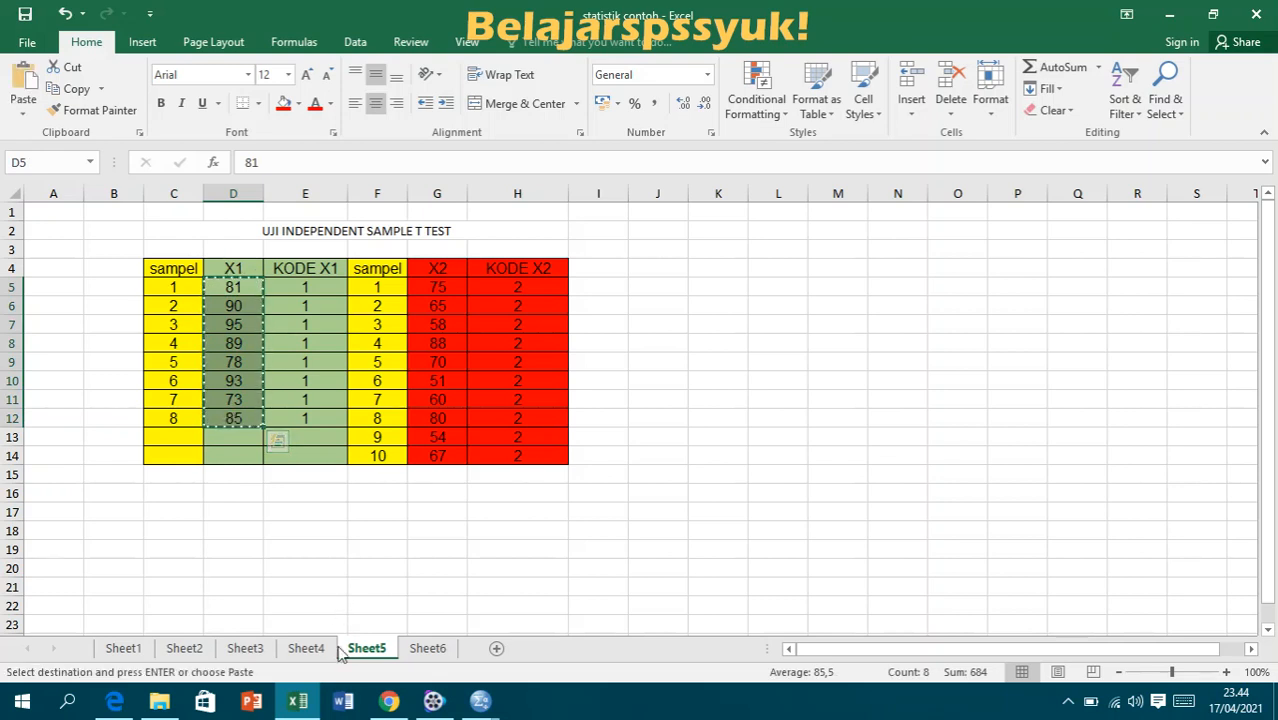
mouse_move(480, 700)
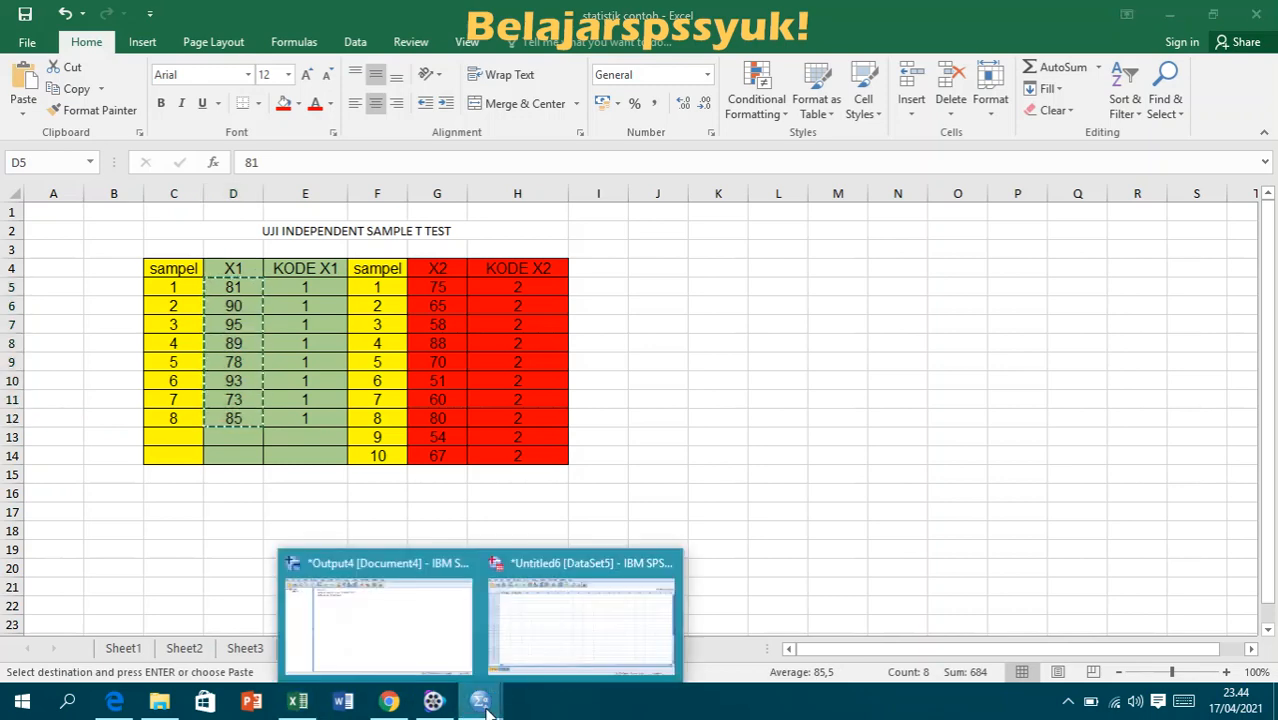
click(549, 652)
click(132, 141)
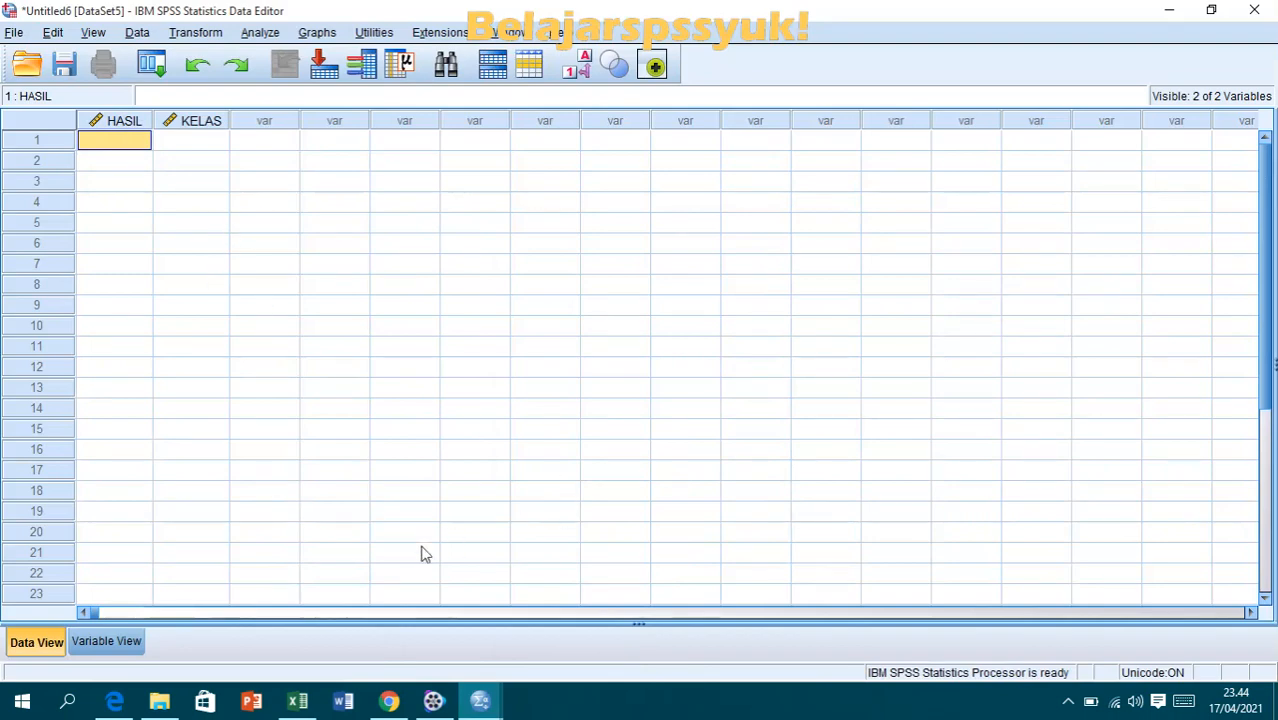
- Copy the X1 scores in D5:D12 from Excel and paste them into the SPSS HASIL column starting at row 1
click(297, 703)
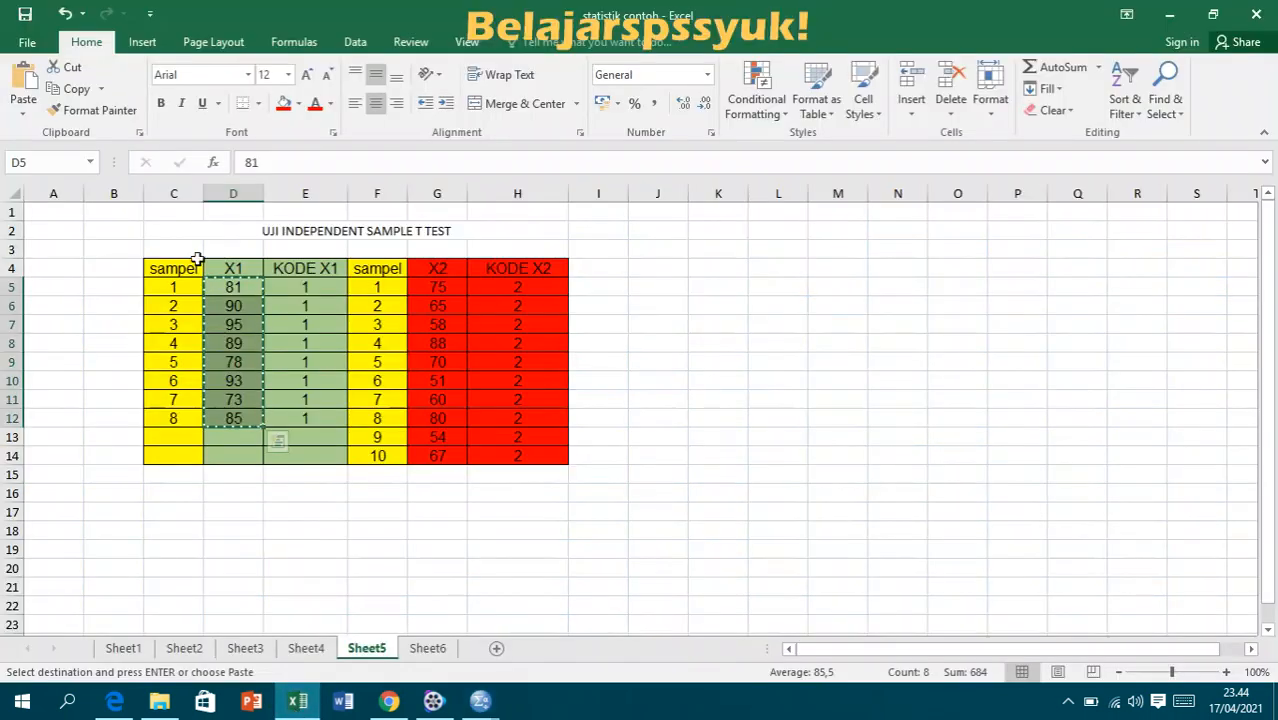
click(233, 326)
drag(237, 291, 242, 417)
right_click(246, 425)
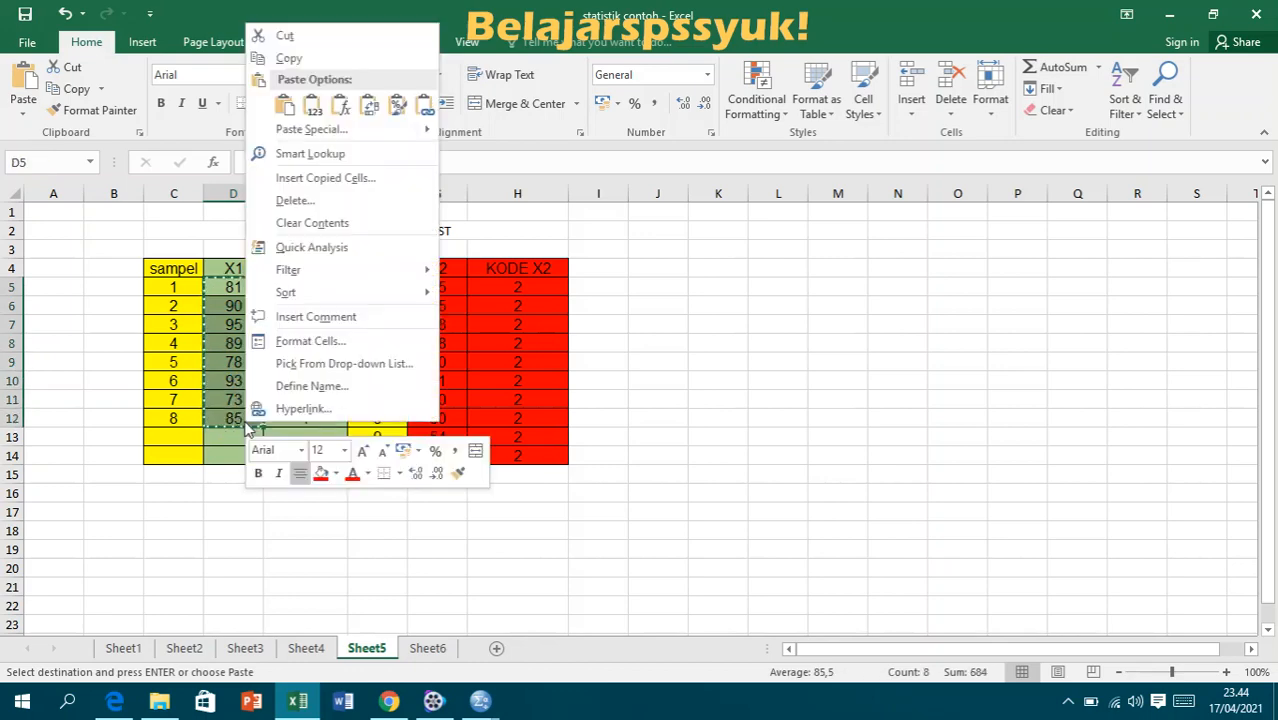
click(352, 58)
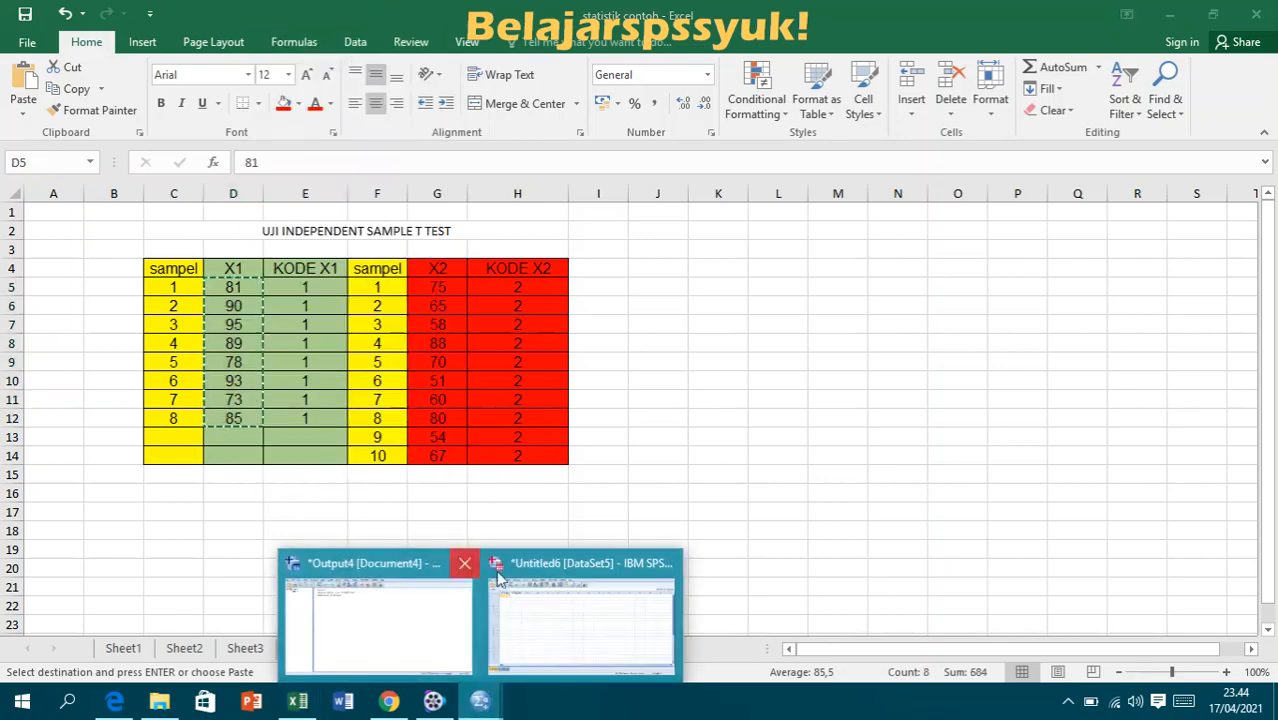
click(590, 610)
right_click(137, 148)
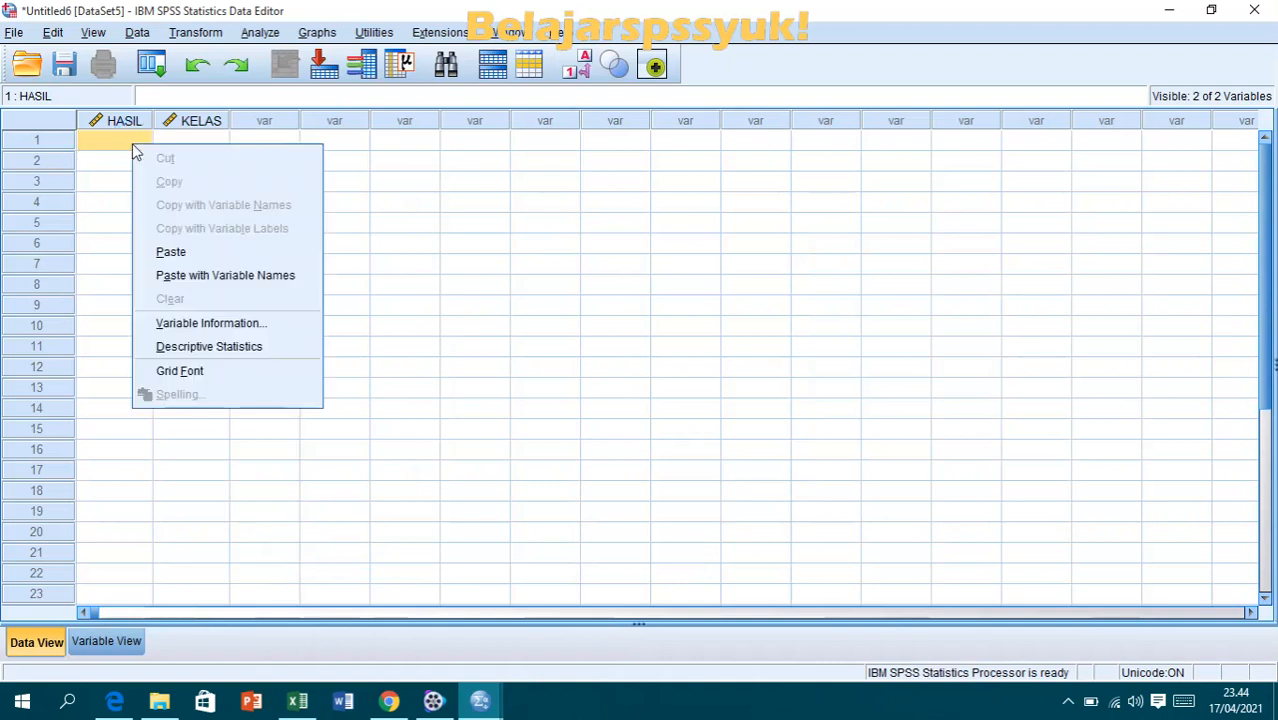
click(164, 251)
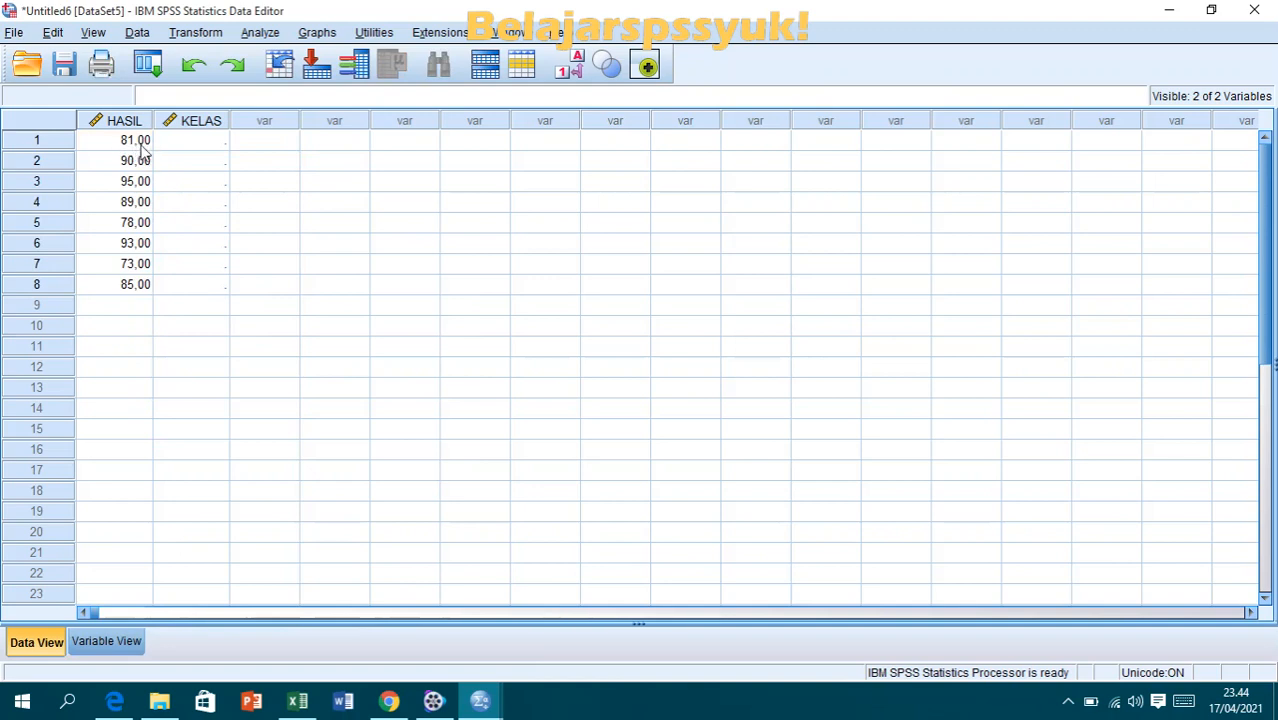
- Set the decimals of both HASIL and KELAS to 0 and return to the data entry grid
click(110, 640)
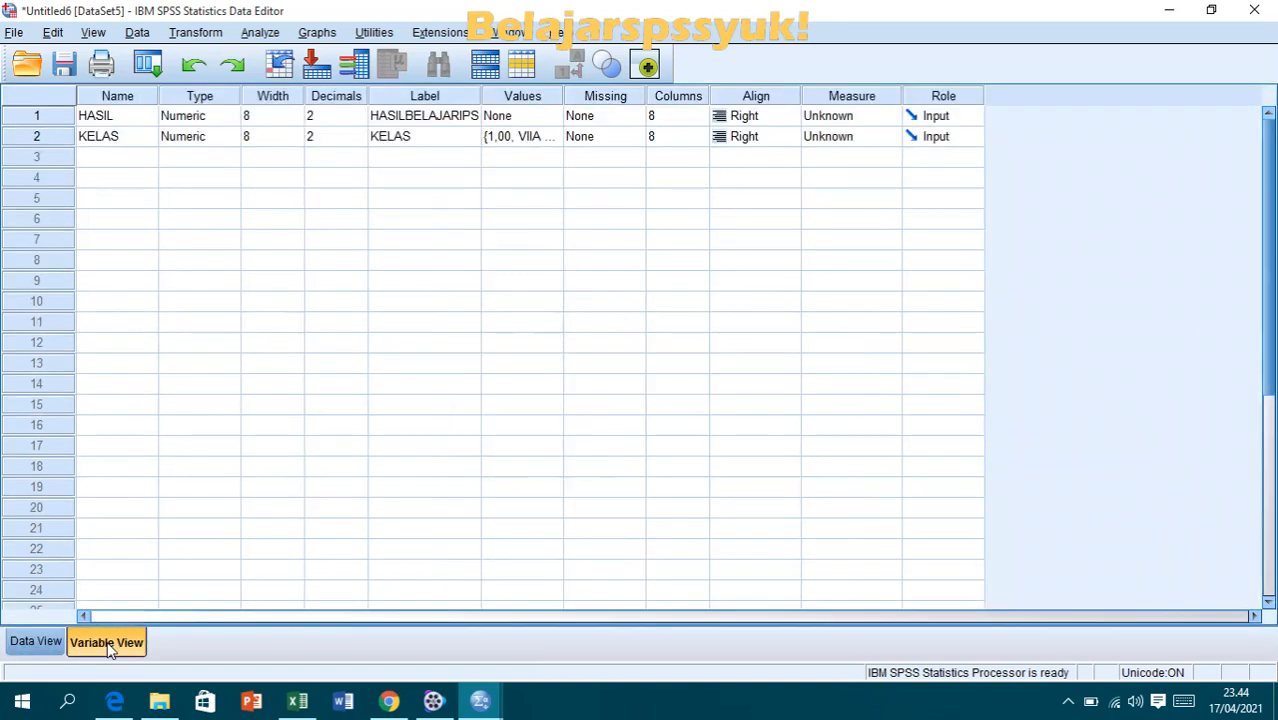
click(332, 115)
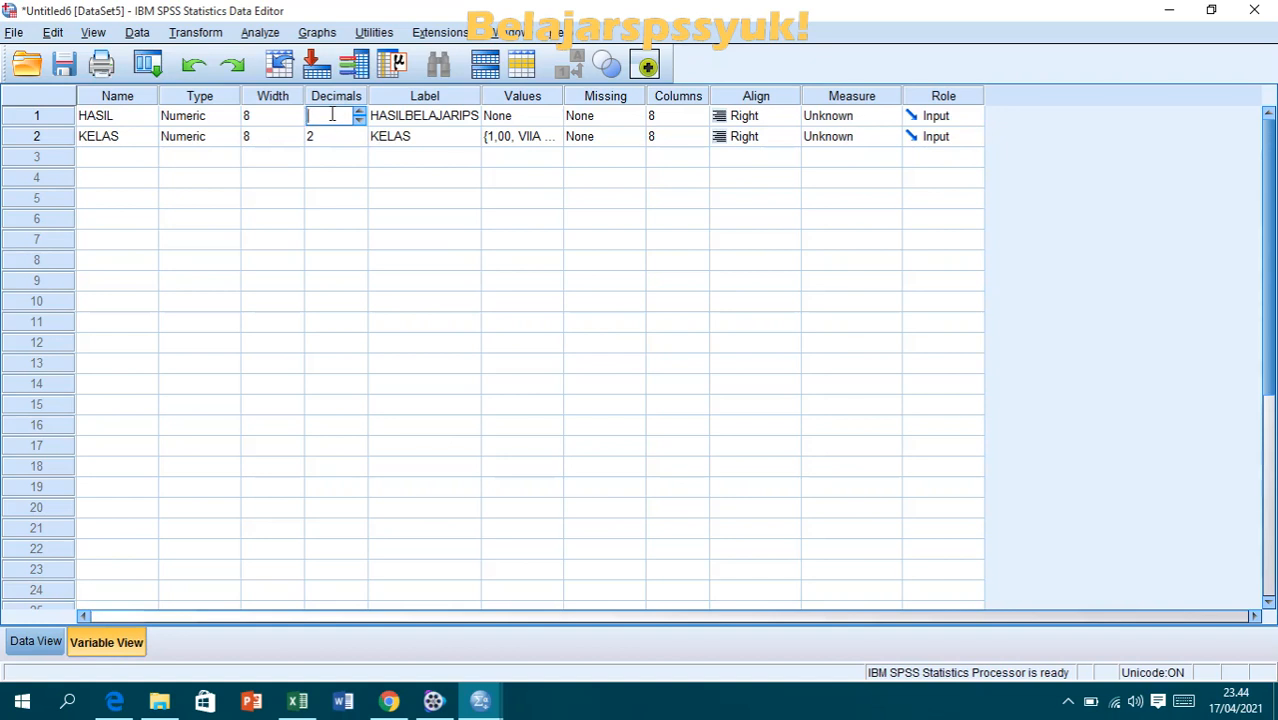
click(323, 136)
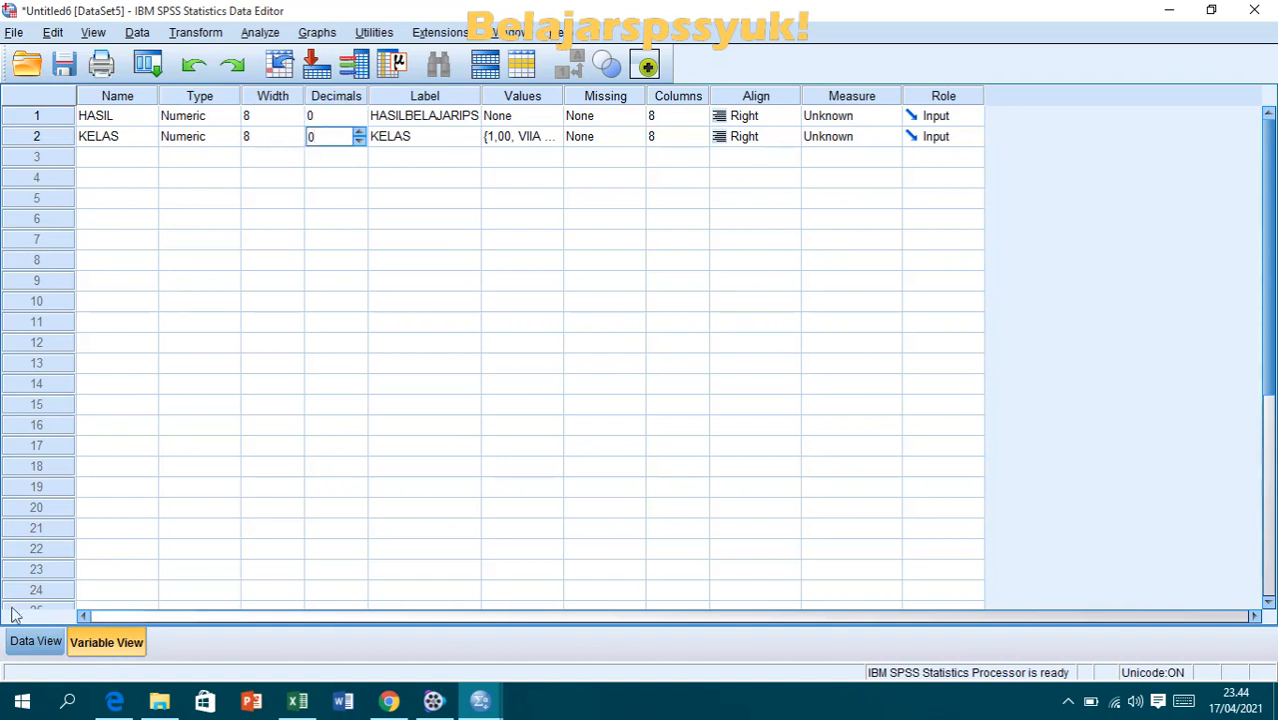
click(30, 645)
click(128, 428)
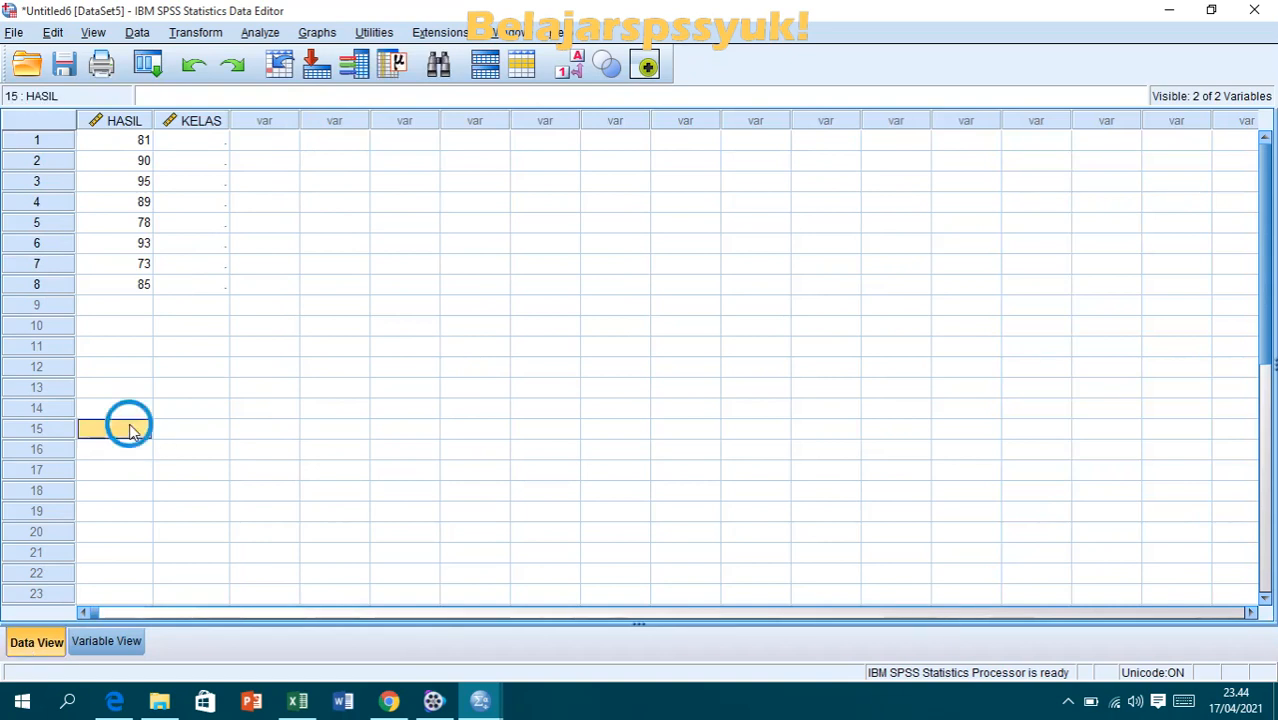
click(140, 307)
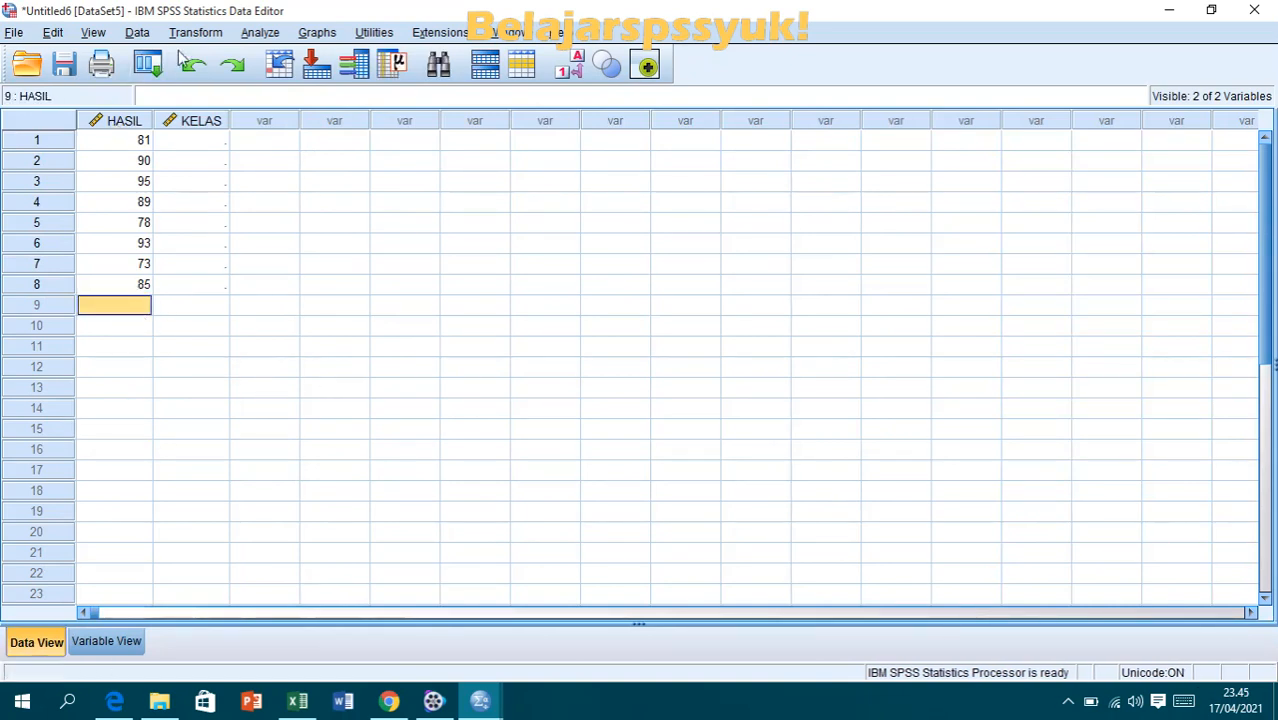
- Try to bring the KODE X1 values in E5:E12 from Excel into the SPSS KELAS column starting at row 1
click(198, 140)
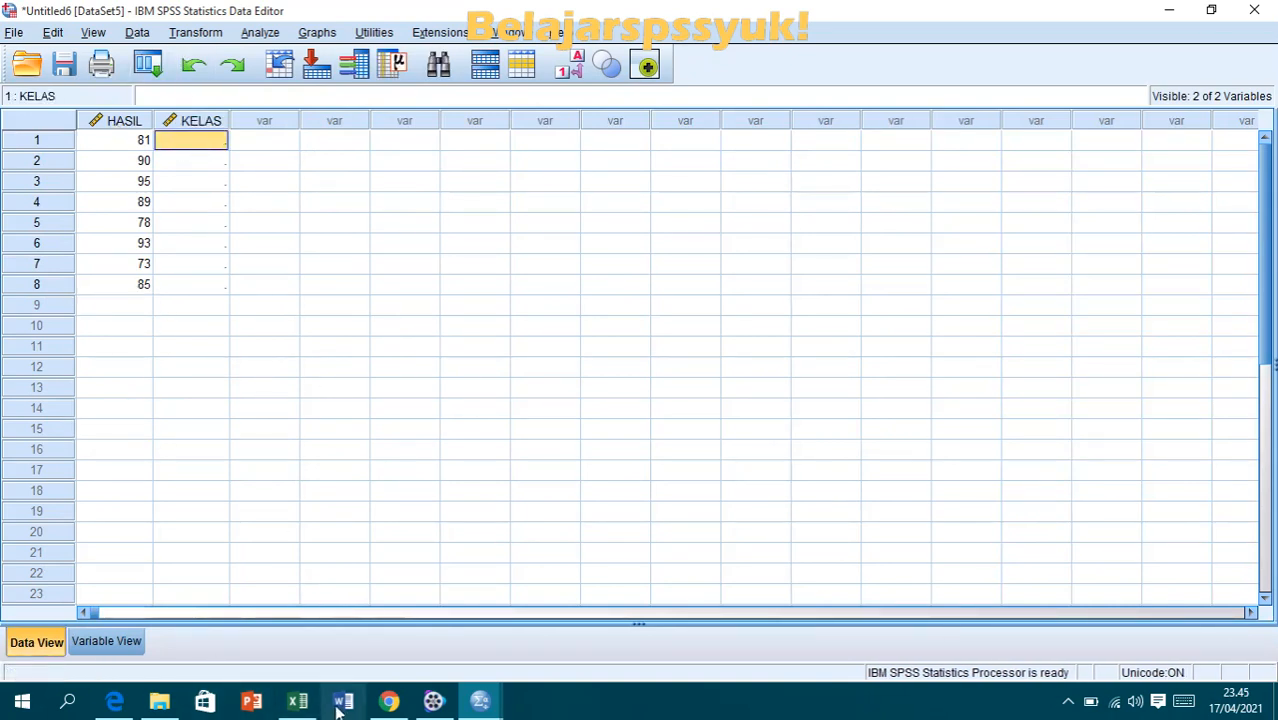
click(297, 700)
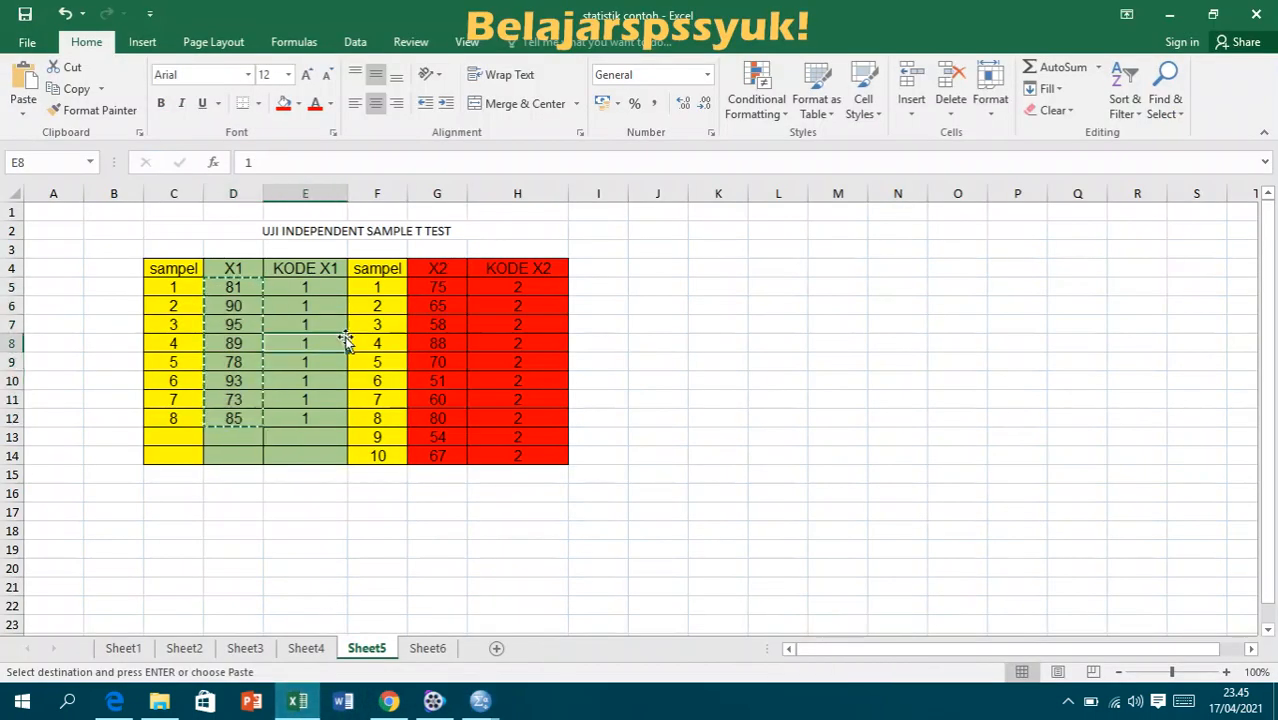
drag(328, 287, 334, 410)
key(ctrl+c)
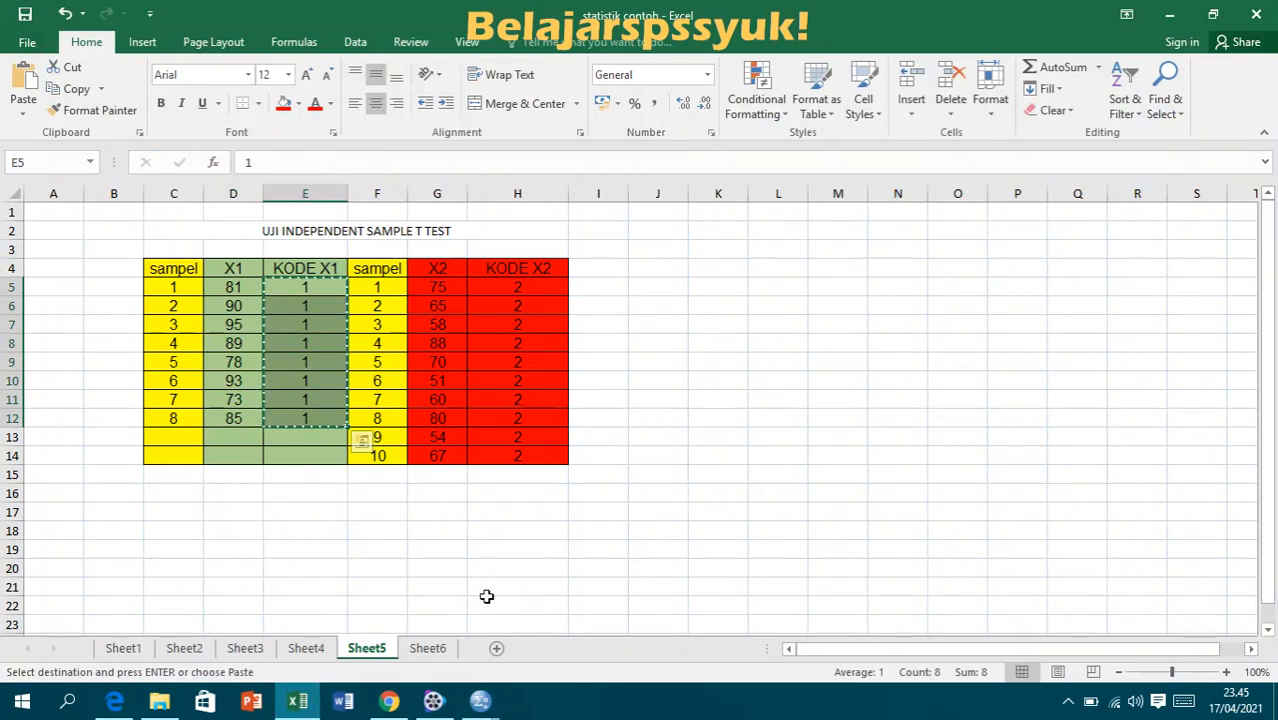
mouse_move(483, 705)
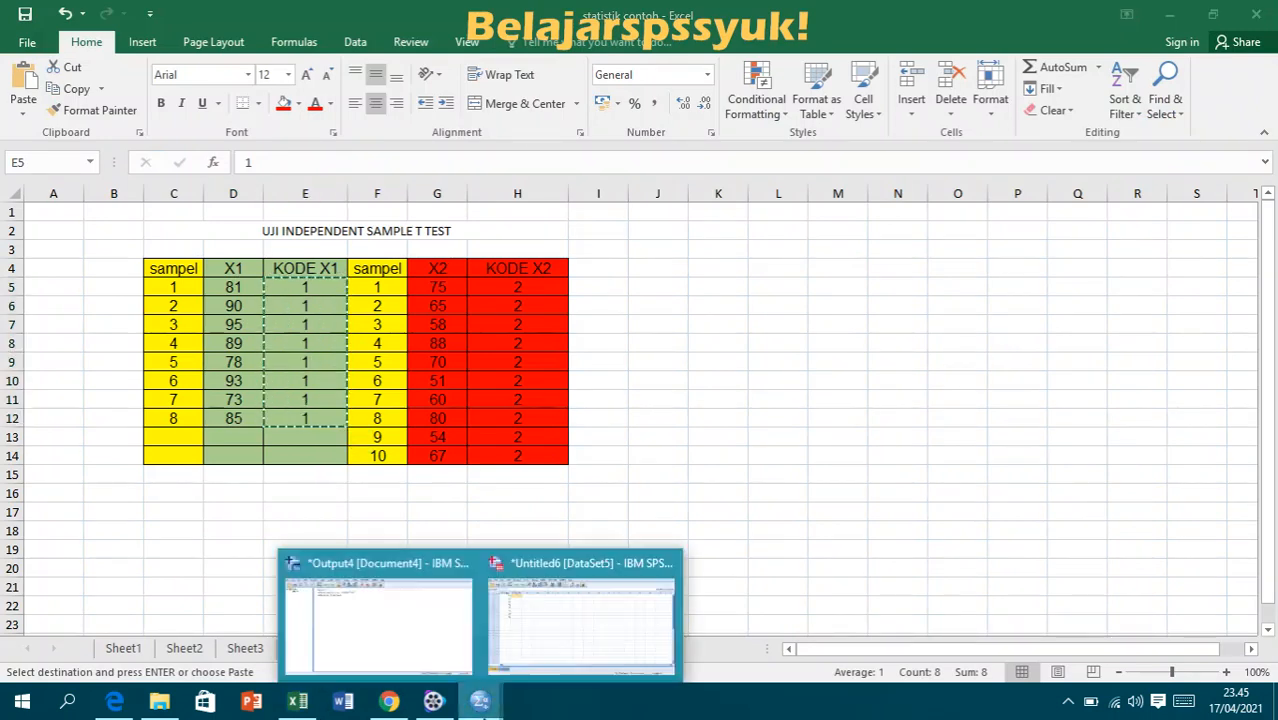
click(548, 656)
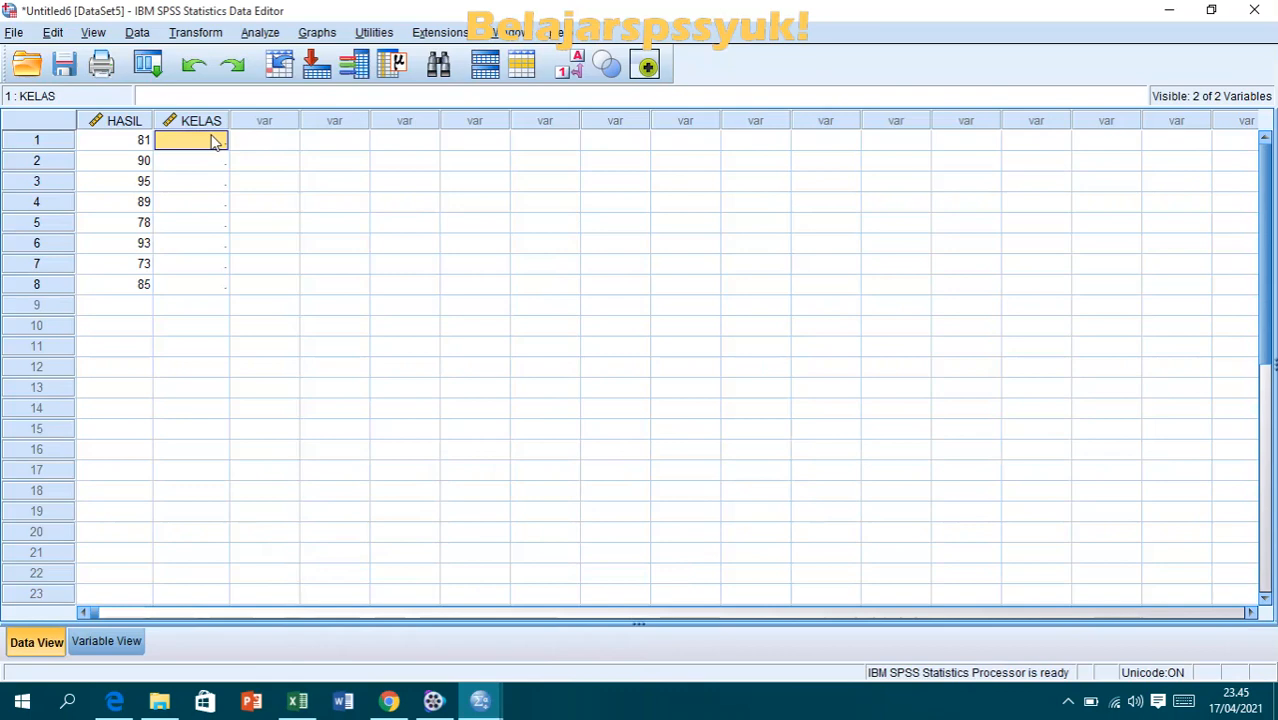
- Copy the KODE X1 values in E5:E12 from Excel and paste them into the SPSS KELAS column starting at row 1
click(297, 702)
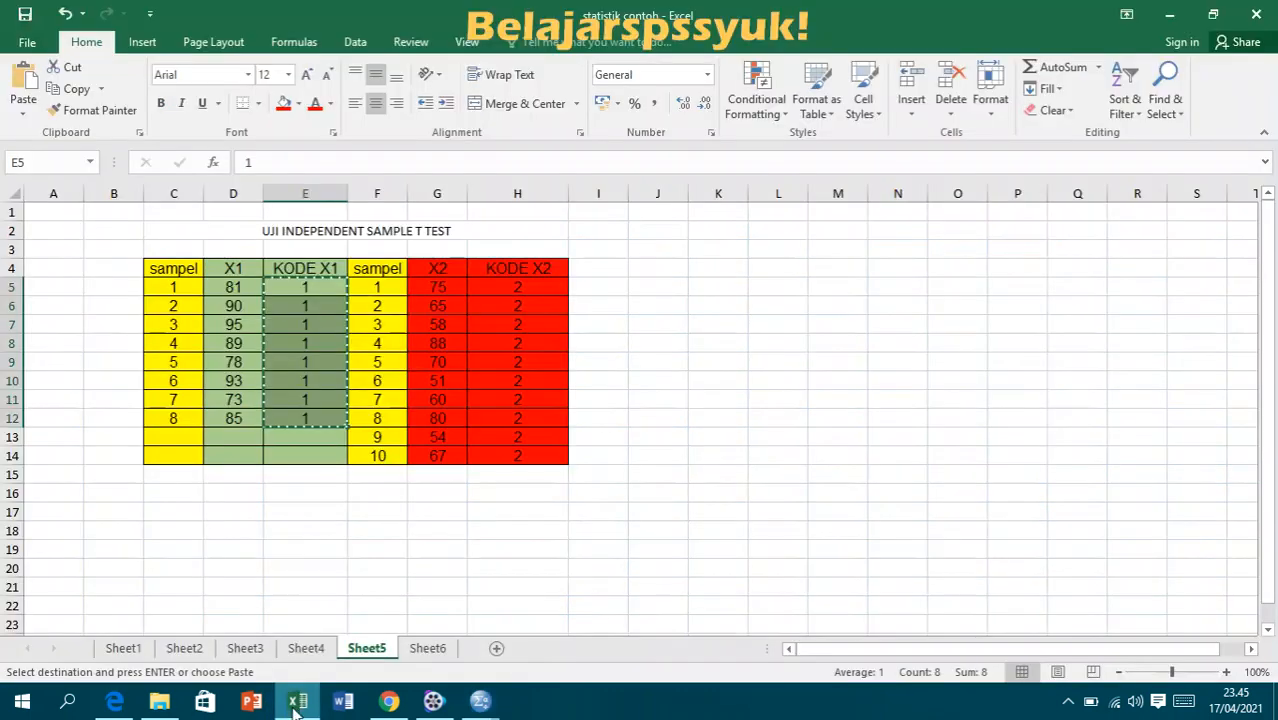
right_click(320, 284)
click(360, 318)
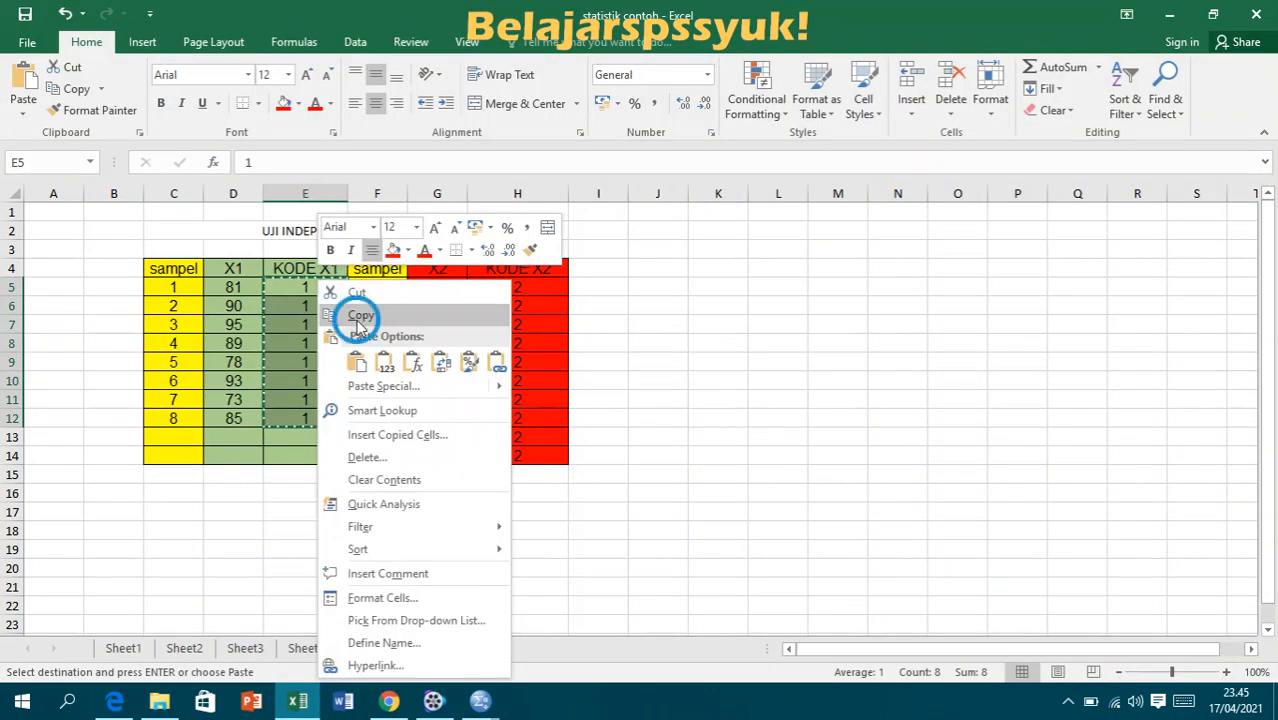
mouse_move(480, 702)
click(558, 606)
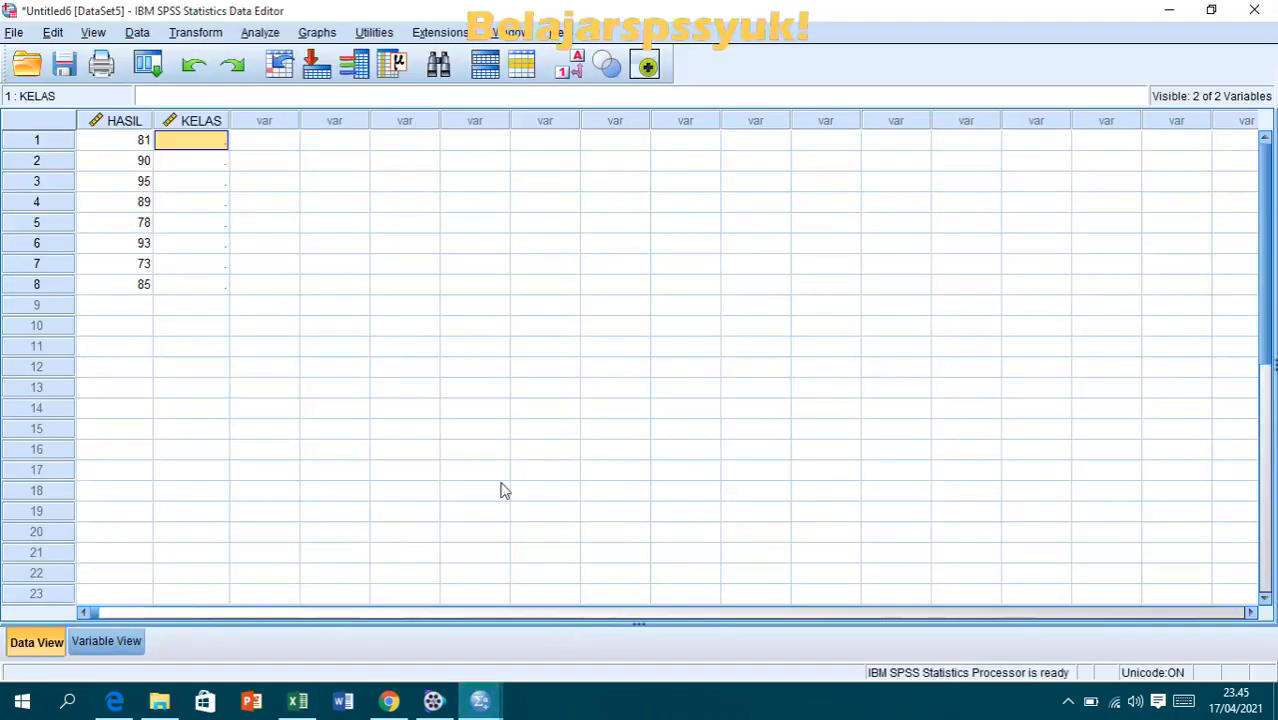
right_click(211, 147)
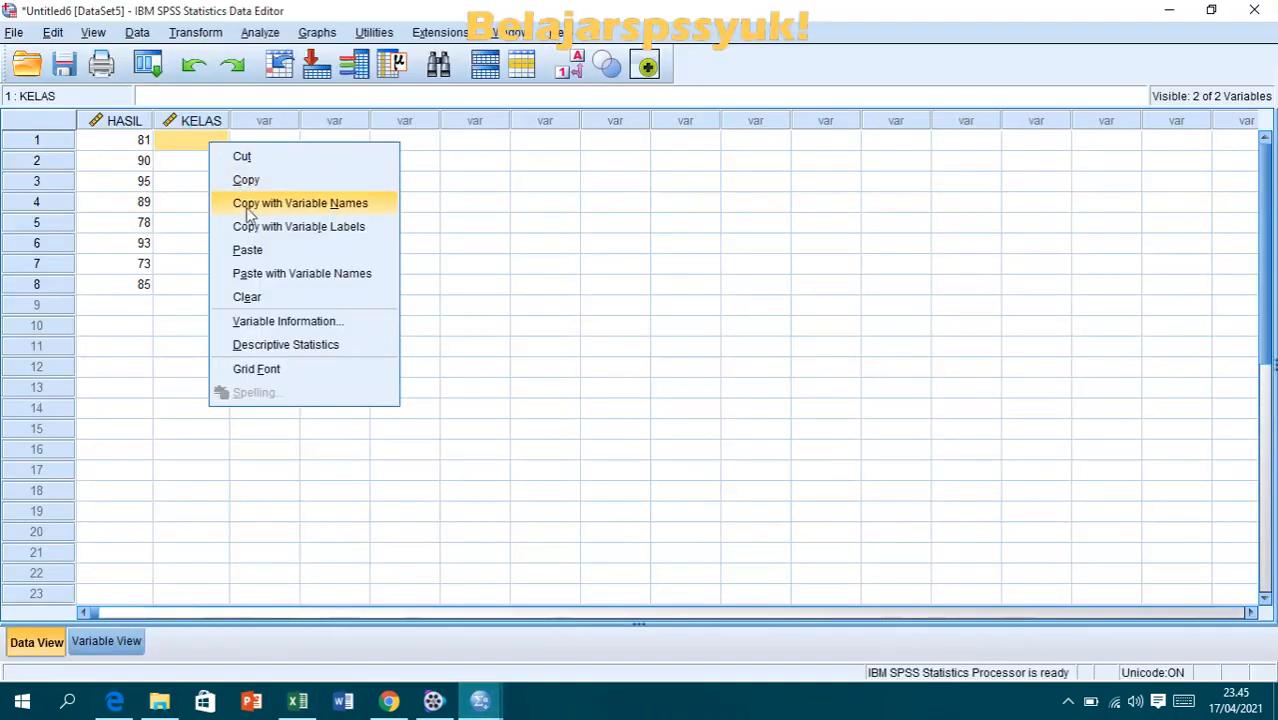
click(250, 249)
click(267, 347)
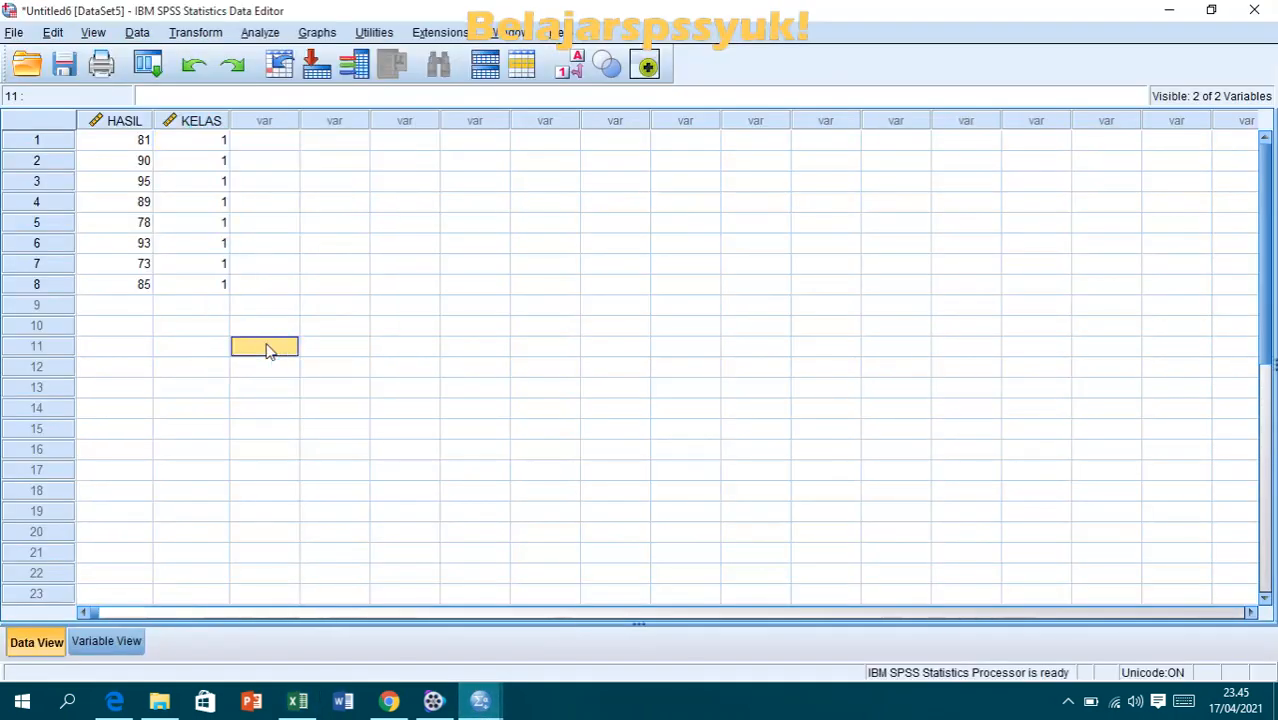
- Copy the X2 scores in G5:G14 from Excel and paste them into the SPSS HASIL column starting at row 9
click(133, 303)
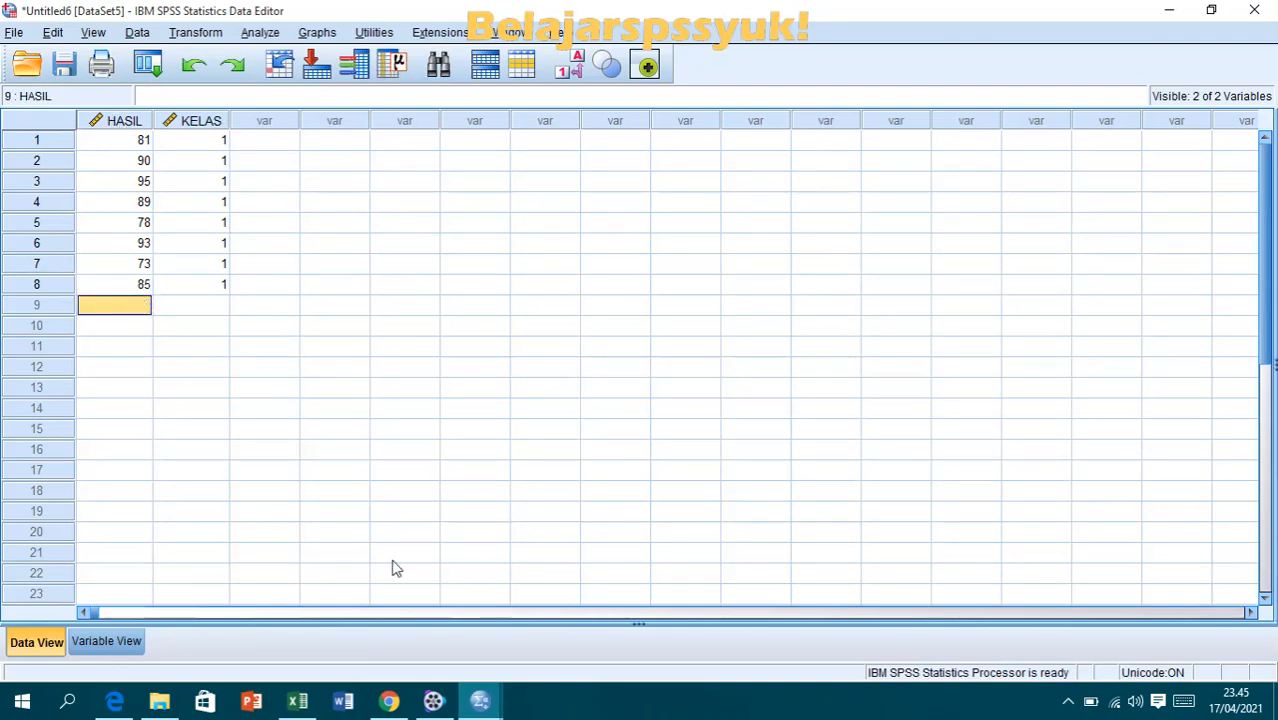
click(297, 700)
click(474, 330)
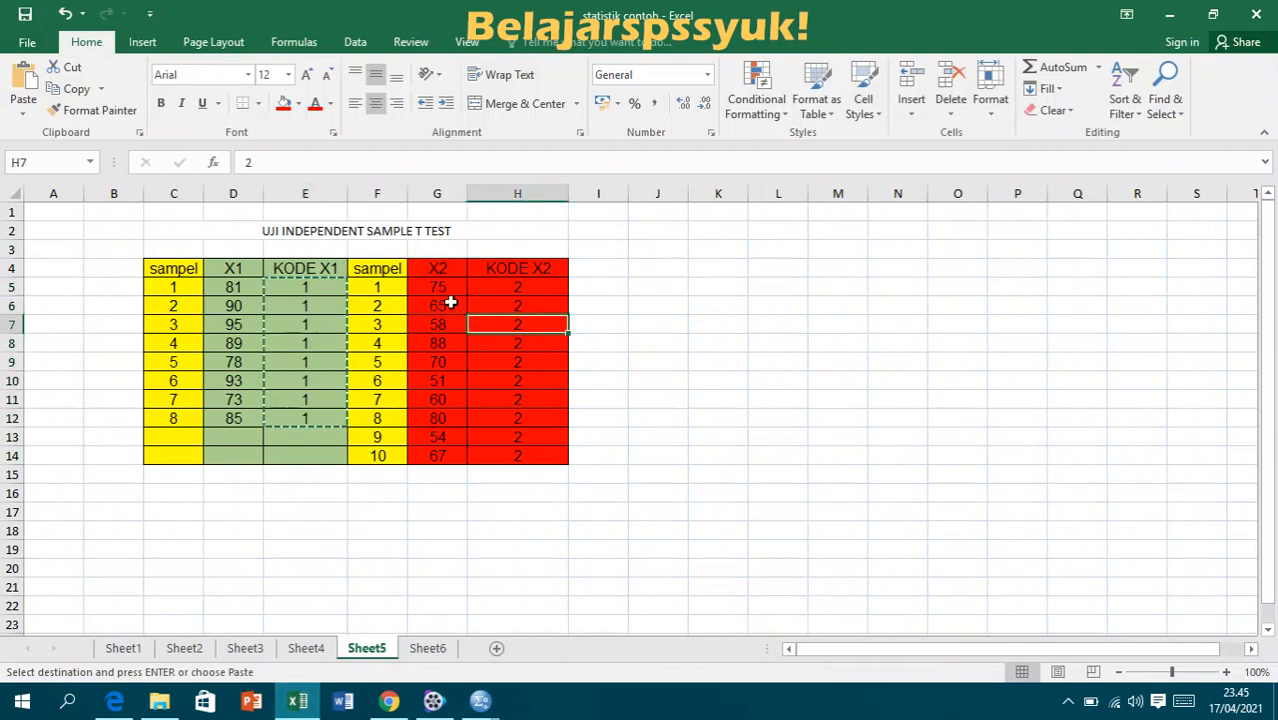
drag(442, 282, 459, 451)
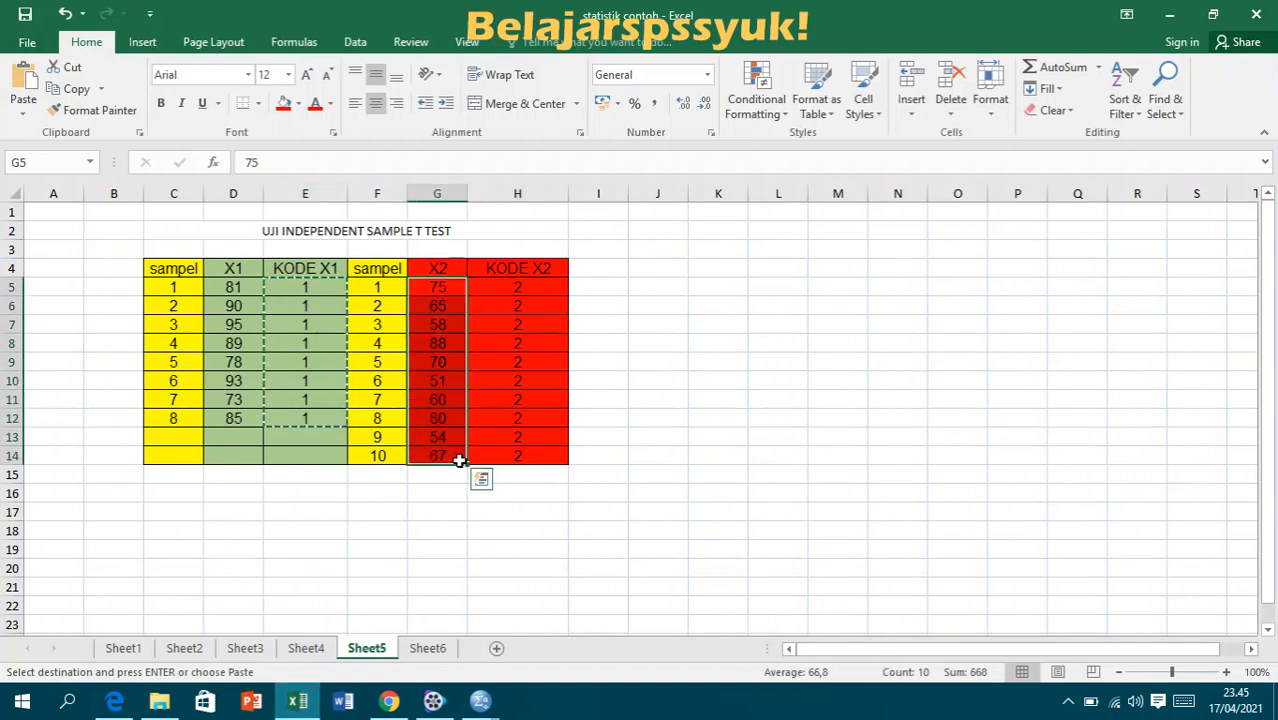
right_click(461, 455)
click(500, 98)
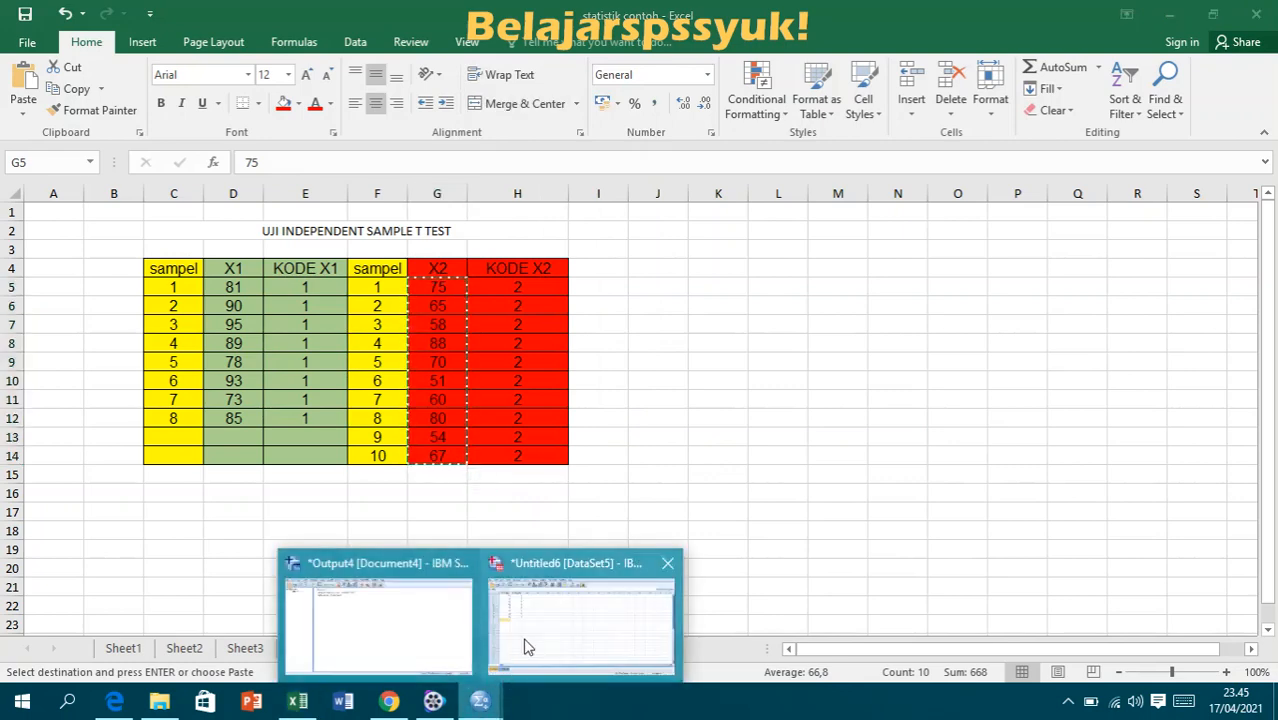
click(512, 674)
right_click(104, 313)
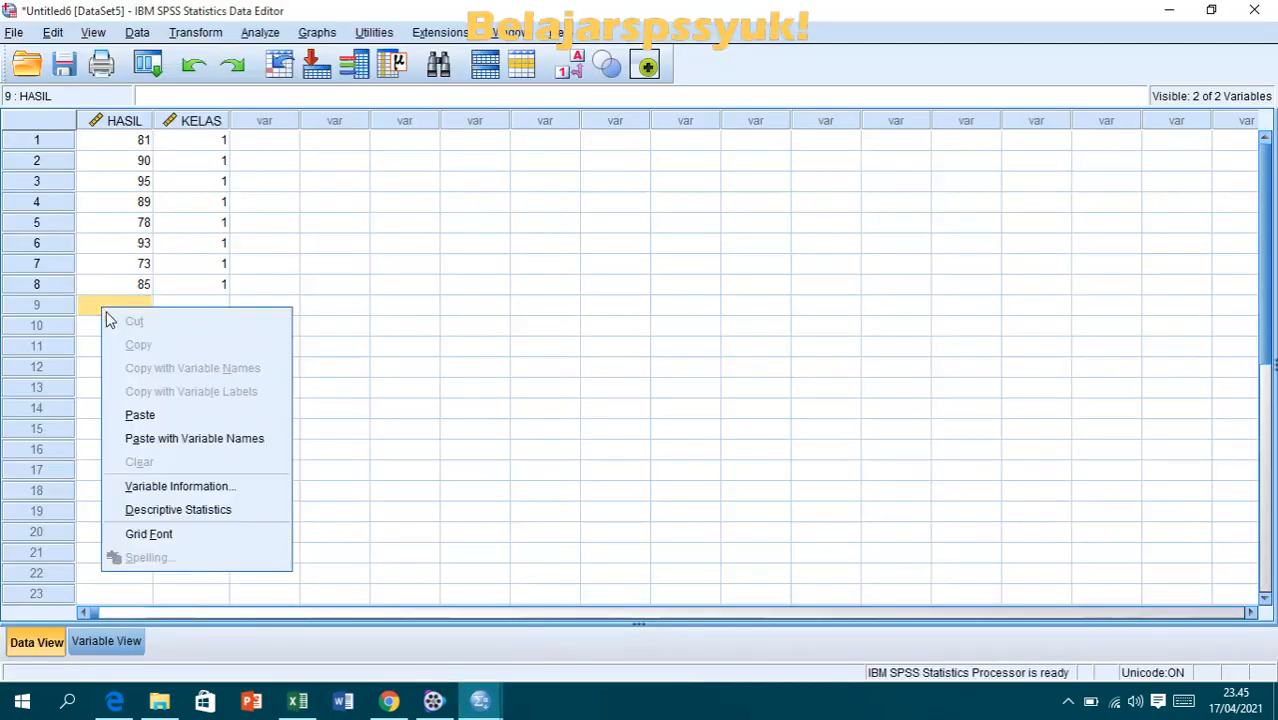
click(146, 412)
click(296, 394)
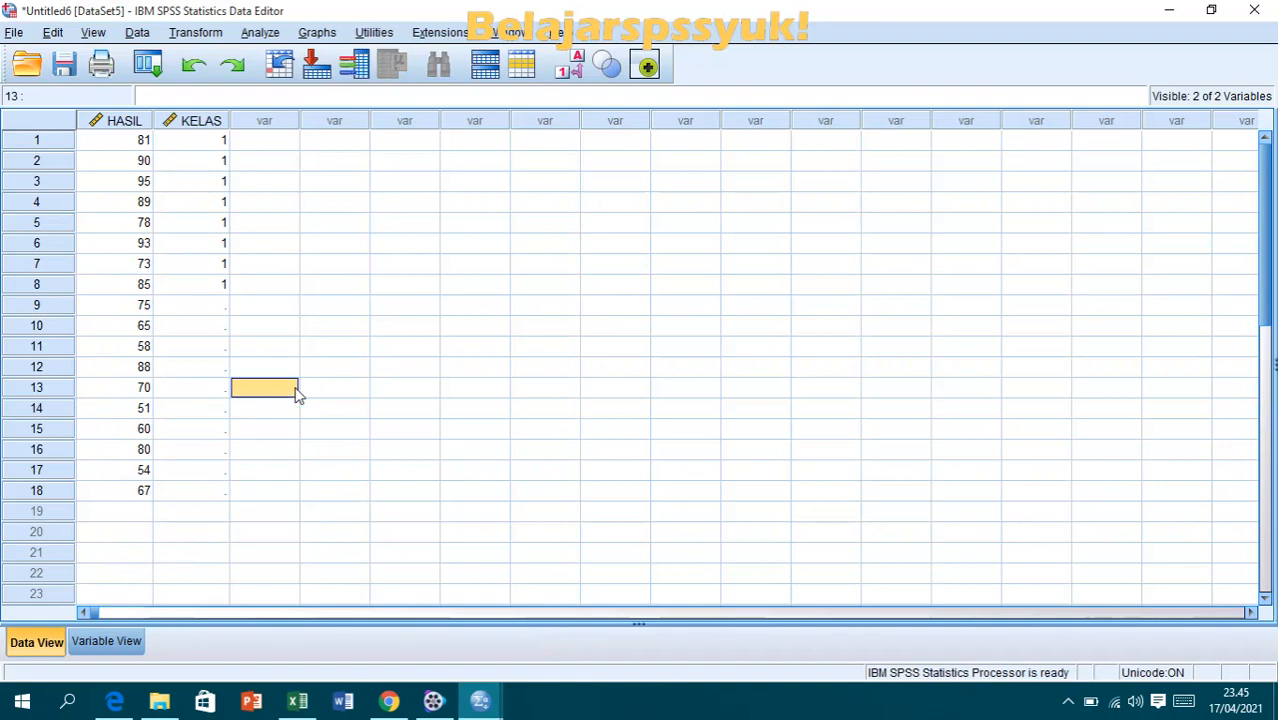
- Switch to the Excel workbook and copy the KODE X2 values in H5:H14
click(297, 700)
click(520, 408)
drag(522, 289, 538, 451)
right_click(538, 451)
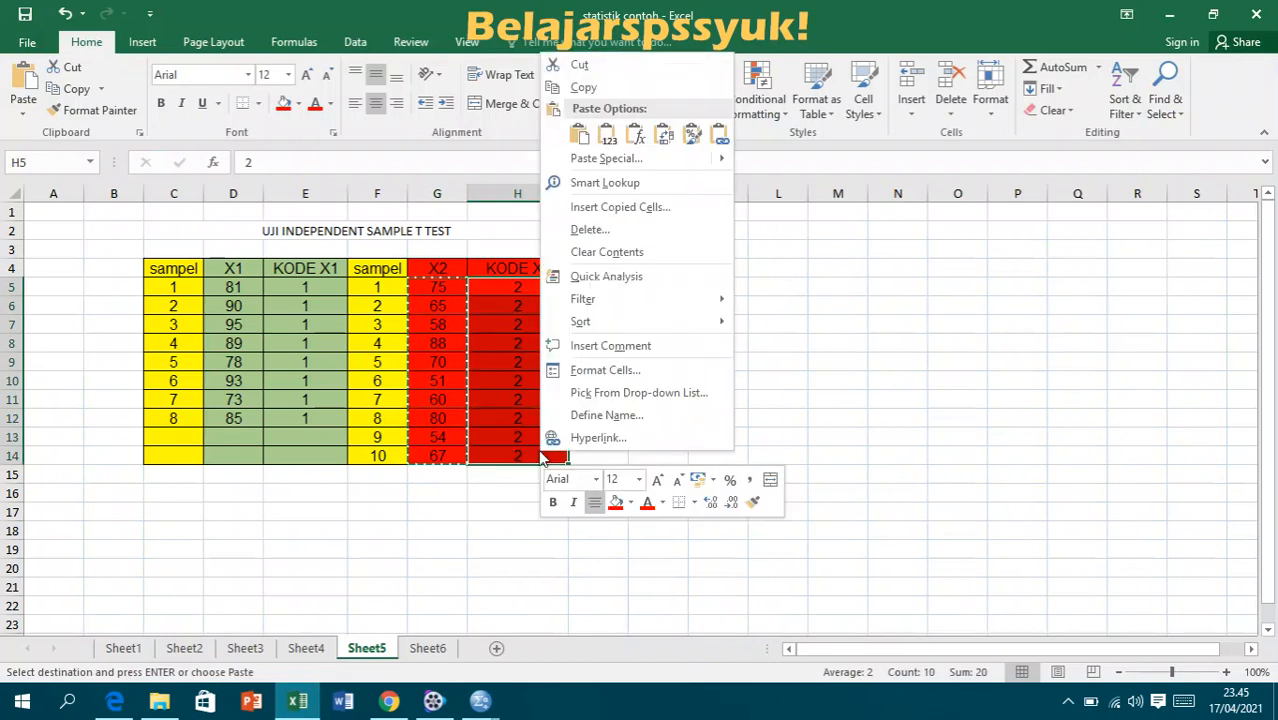
click(583, 87)
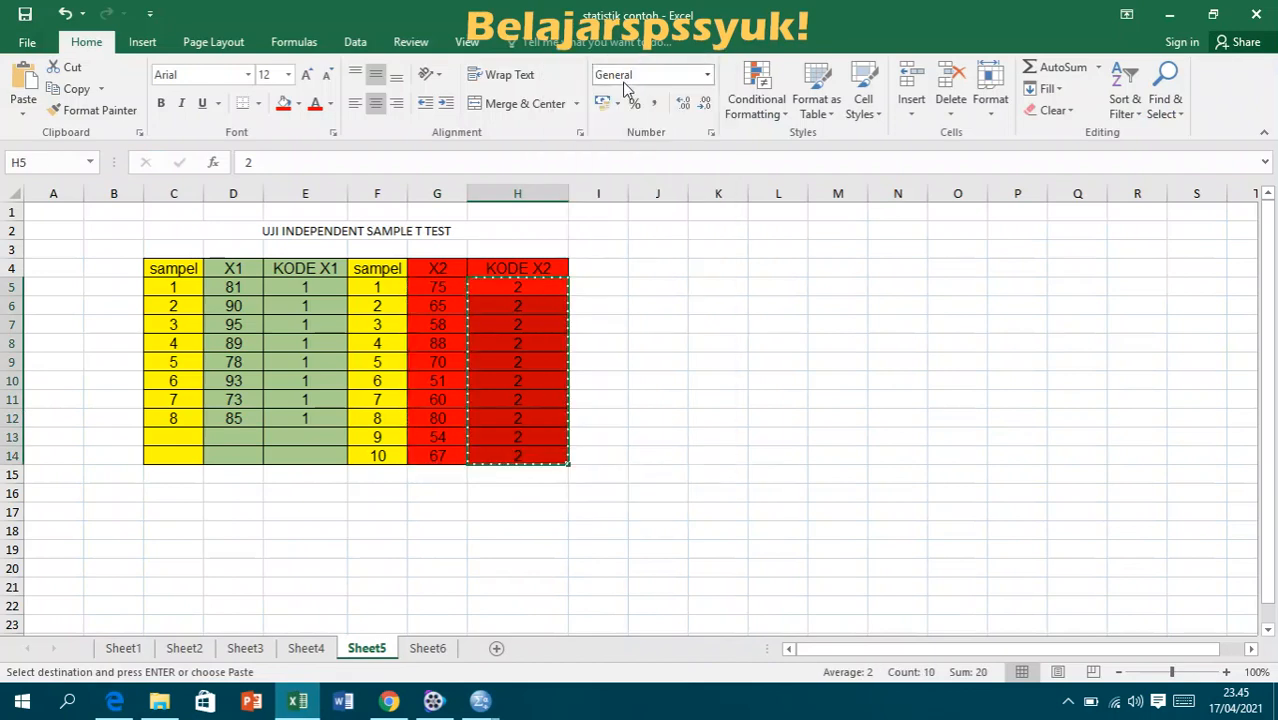
- Try to paste the KODE X2 values into the KELAS column of the SPSS data grid starting at row 9
mouse_move(480, 700)
click(560, 616)
click(213, 310)
right_click(213, 310)
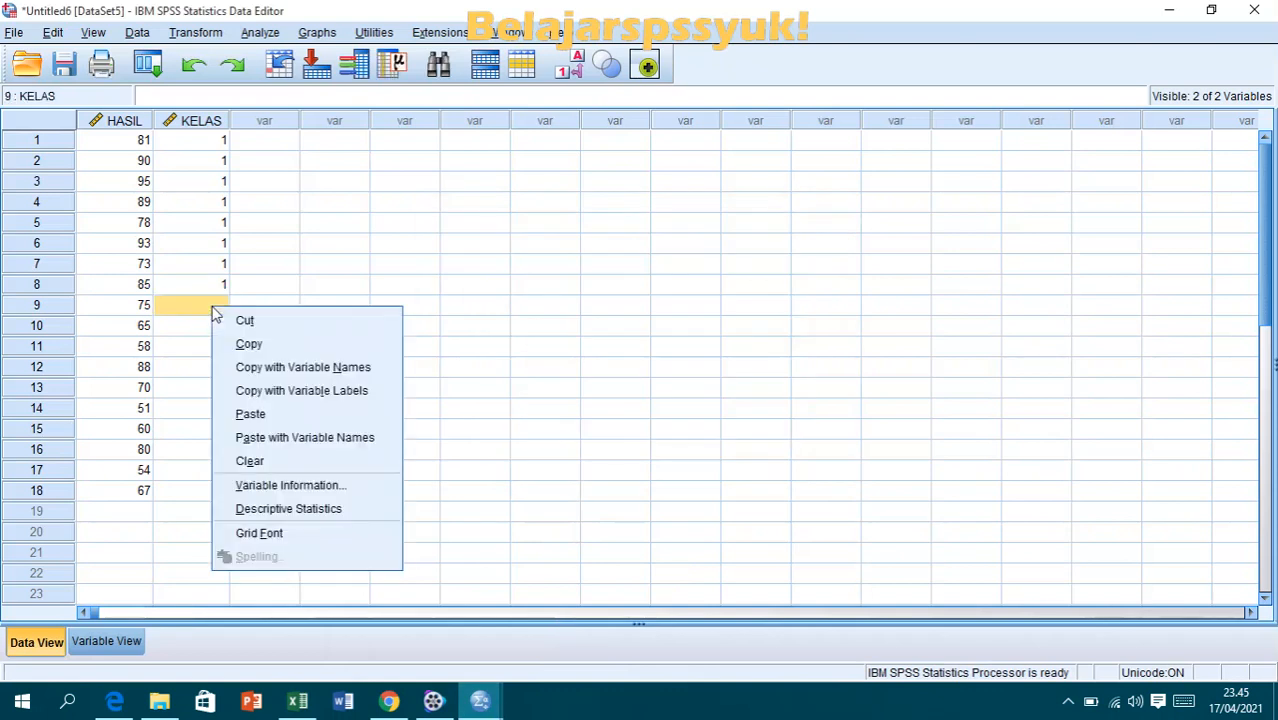
click(258, 349)
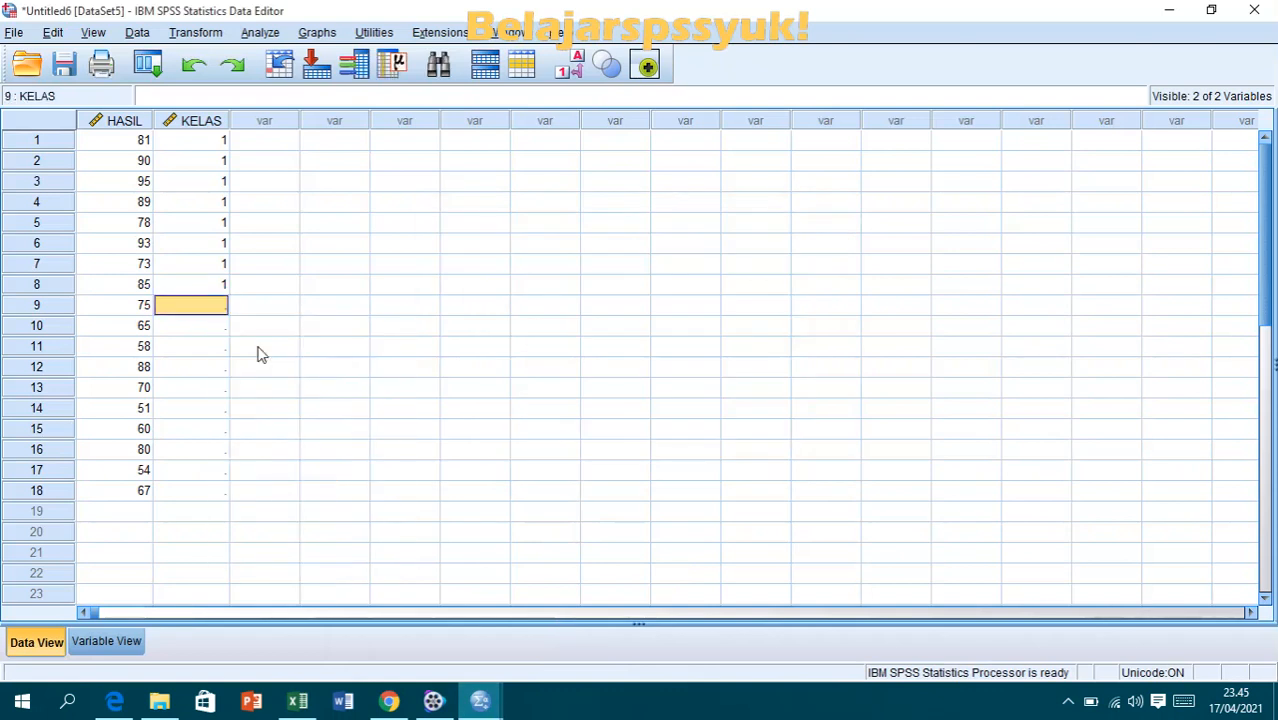
right_click(205, 313)
click(252, 417)
- Copy the selected KODE X2 values in H5:H14 from Excel again and paste them into the SPSS KELAS column starting at row 9
click(297, 701)
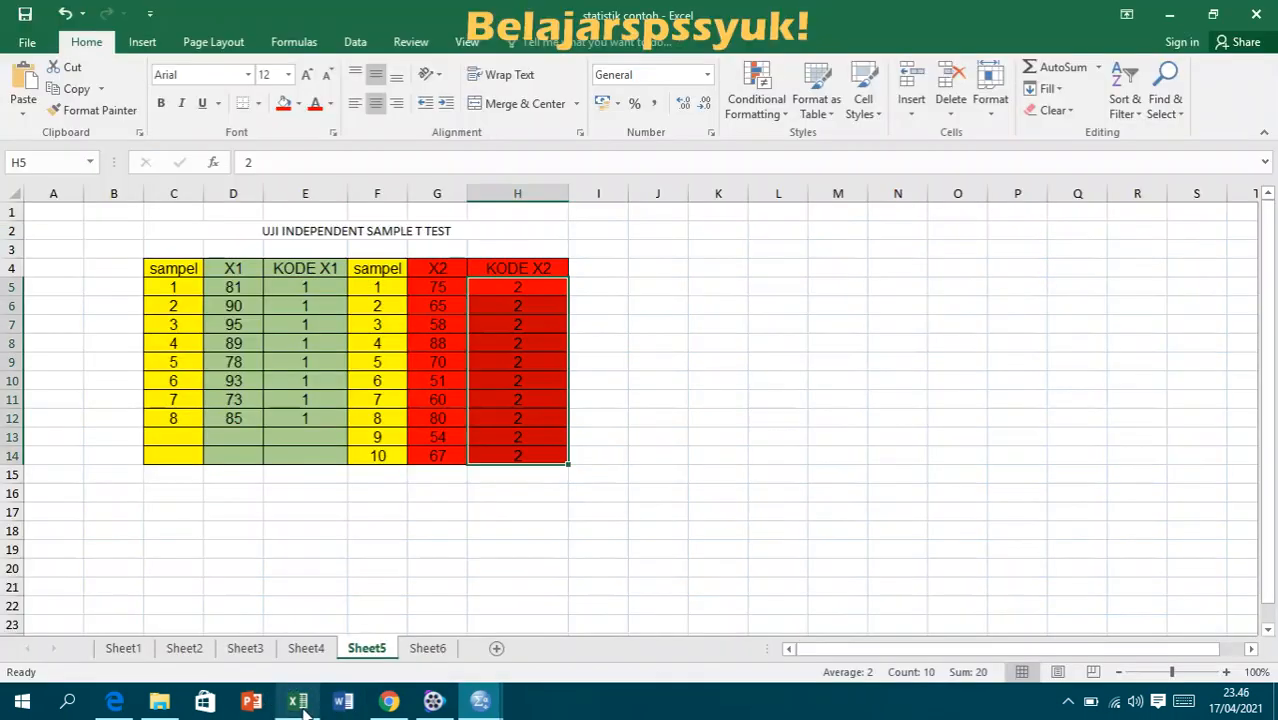
right_click(502, 296)
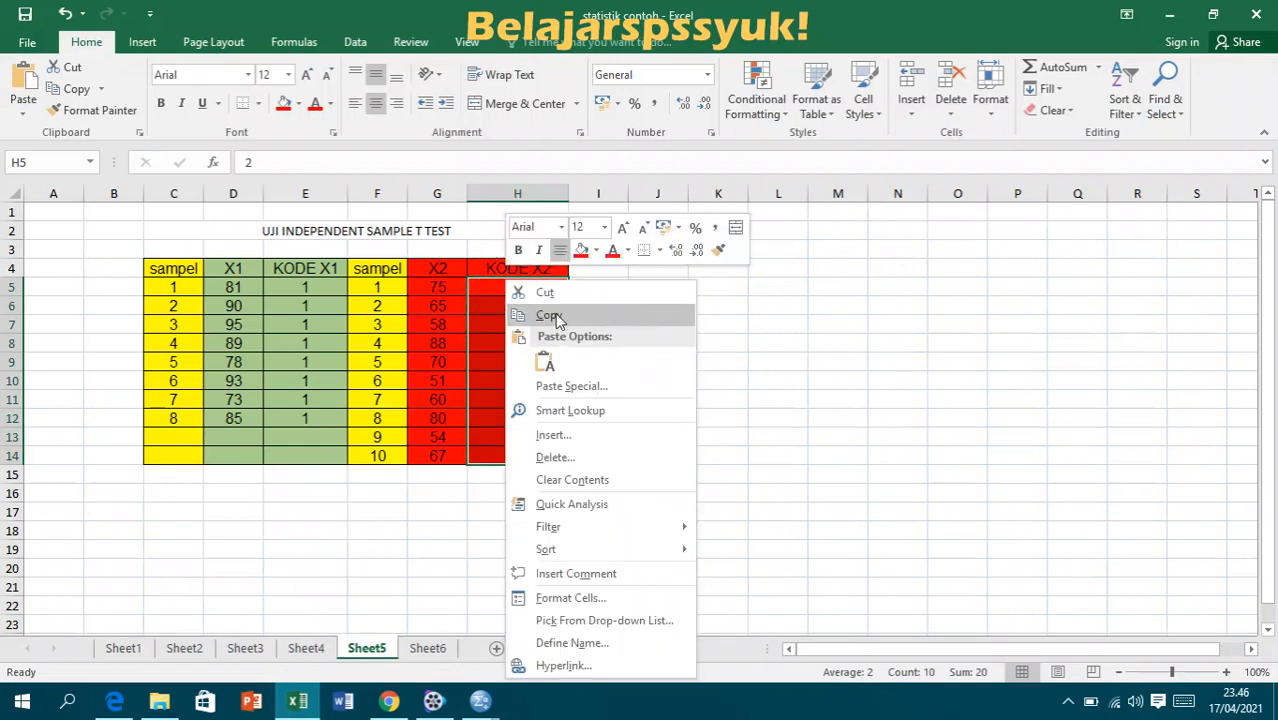
click(532, 316)
mouse_move(480, 701)
click(540, 644)
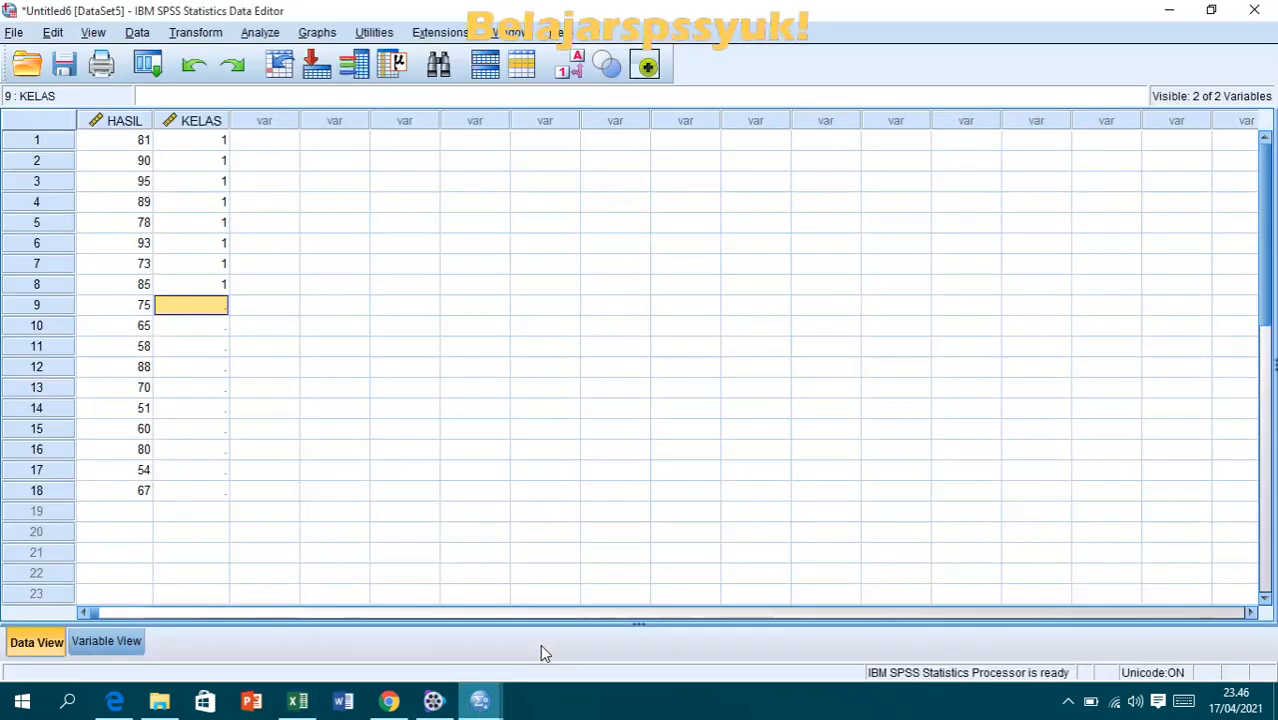
right_click(170, 318)
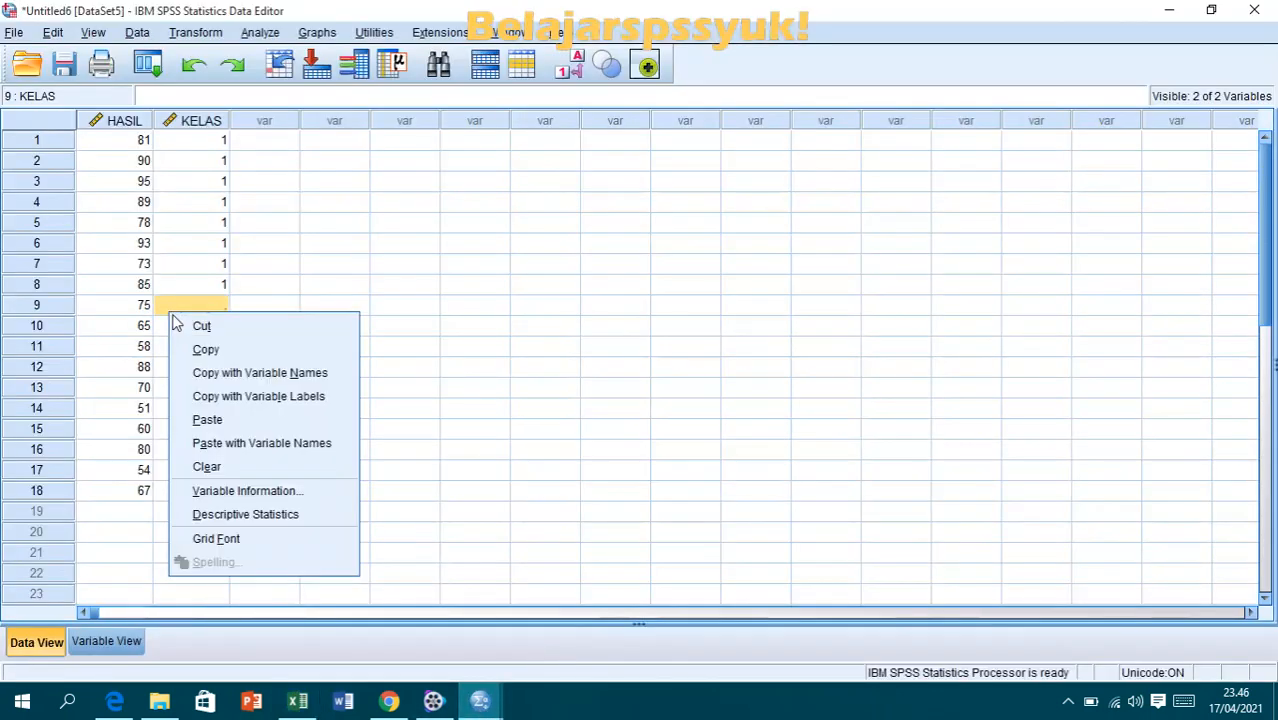
click(228, 418)
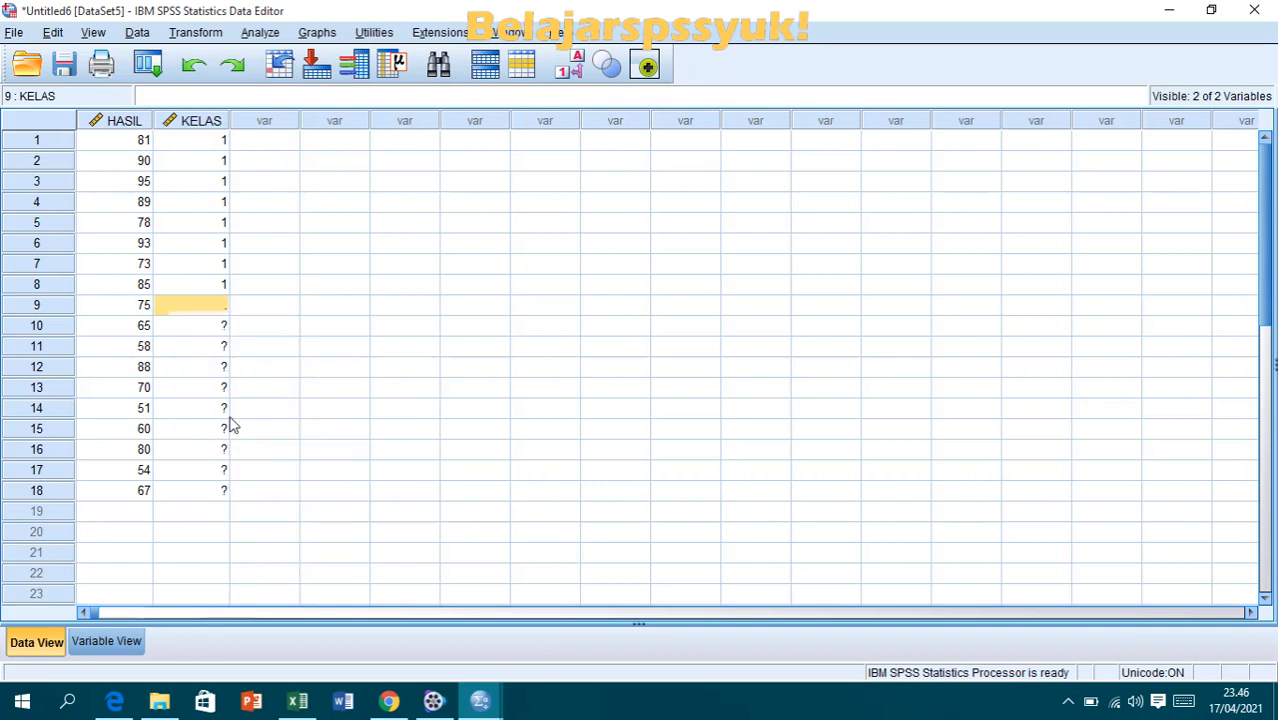
click(322, 416)
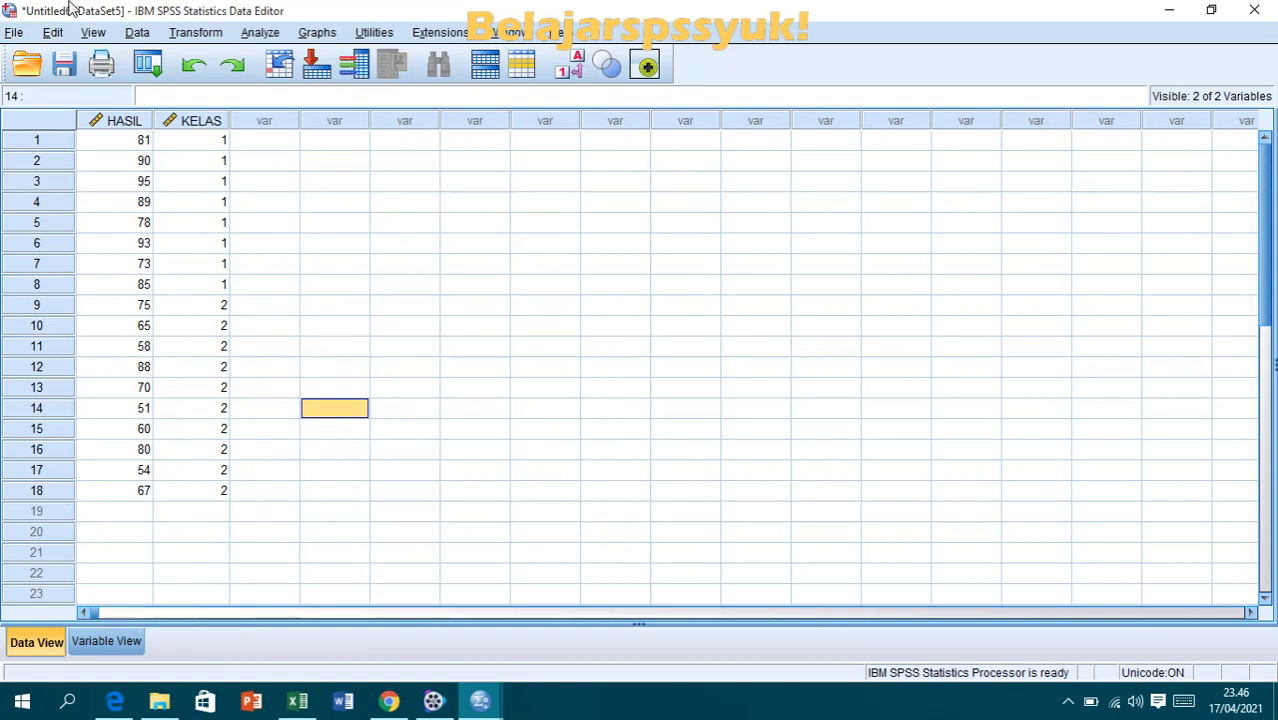
- Set up an Explore analysis with HASILBELAJARIPS as the dependent variable and KELAS as the factor
click(141, 145)
click(255, 33)
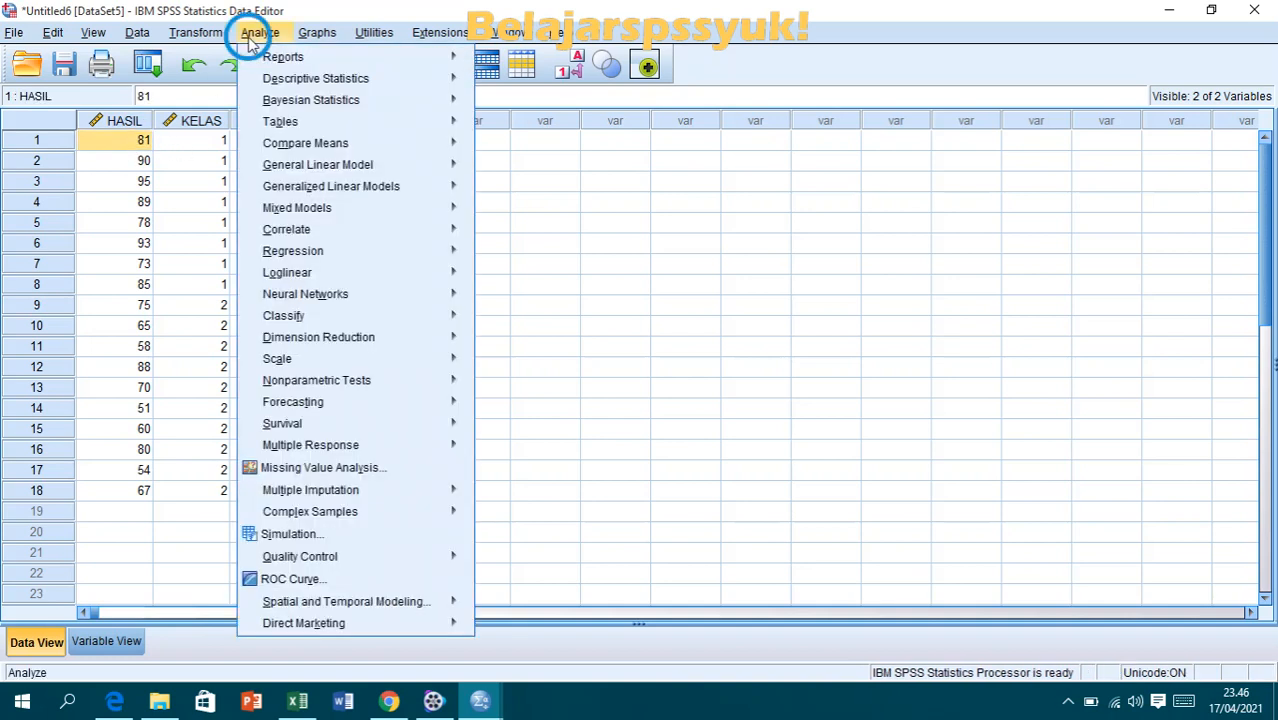
mouse_move(306, 84)
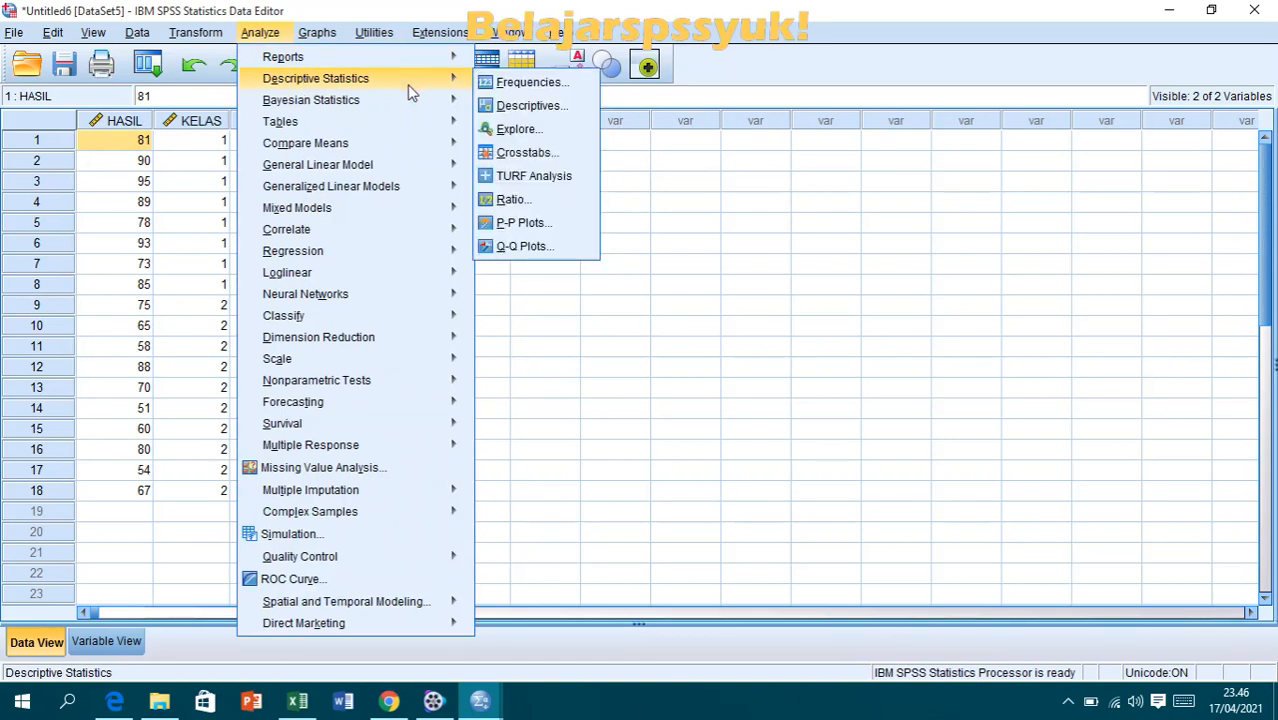
click(533, 131)
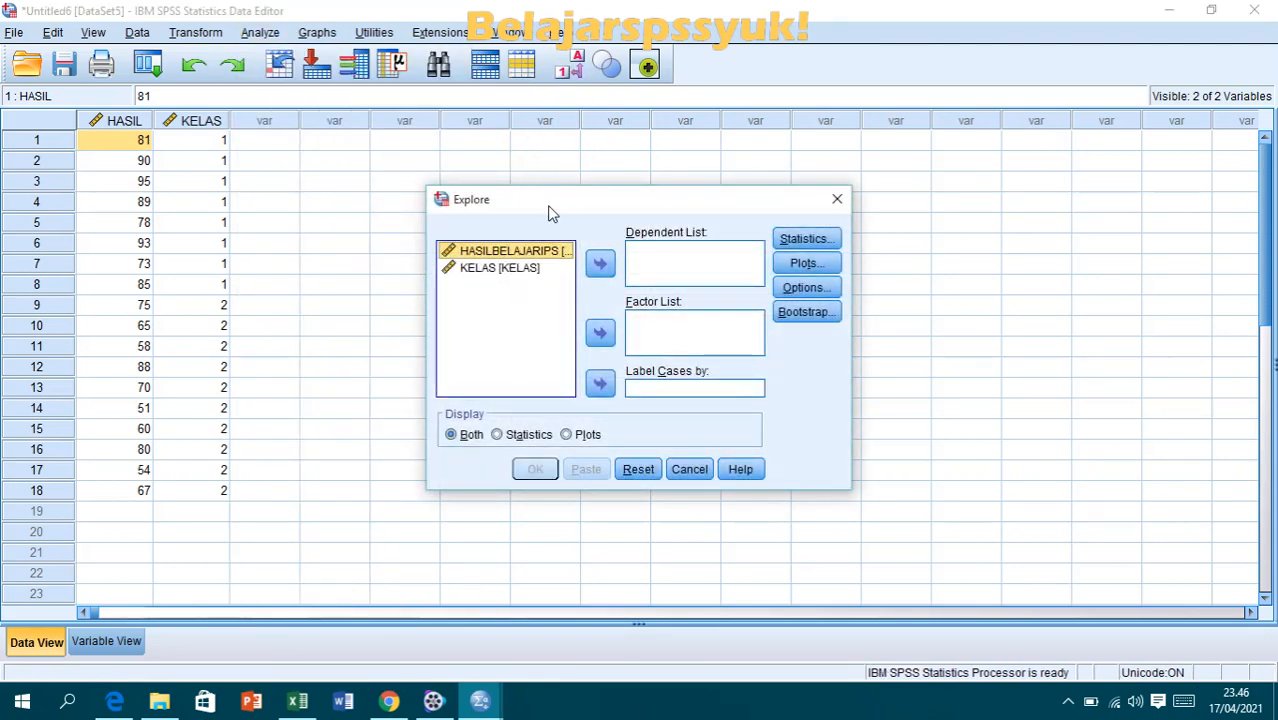
drag(557, 208, 517, 156)
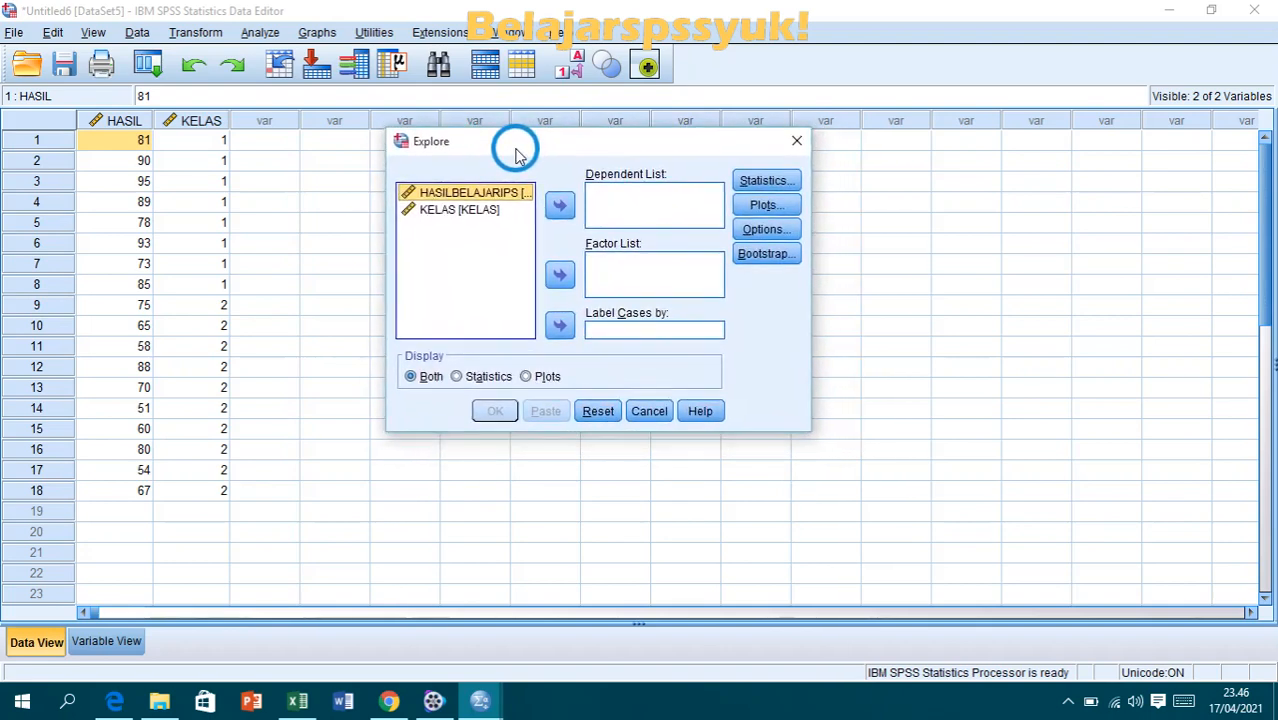
click(560, 210)
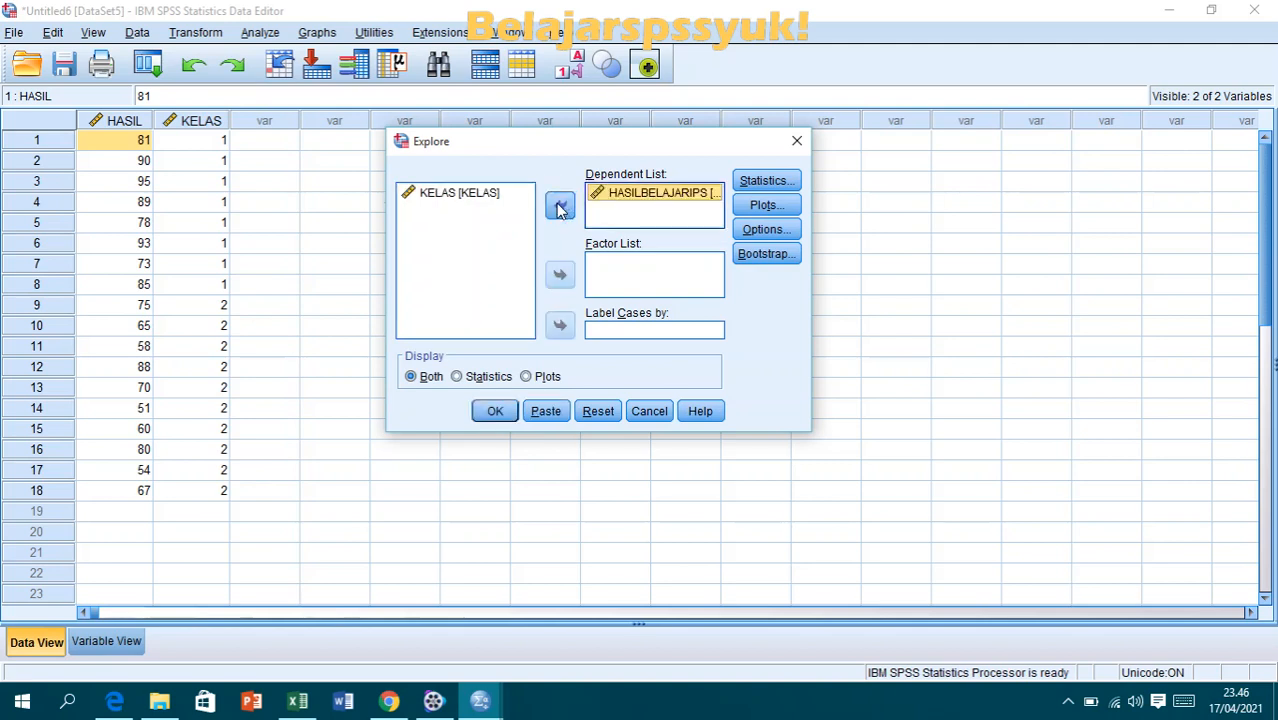
click(493, 197)
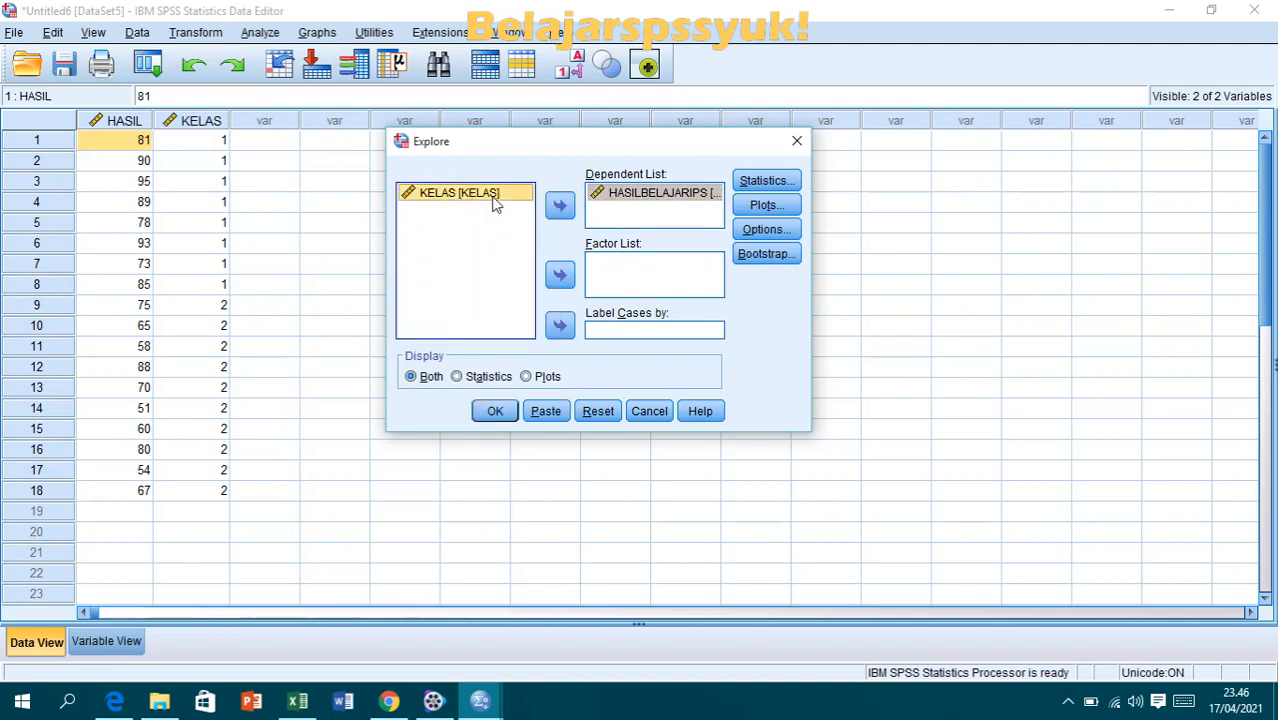
click(560, 277)
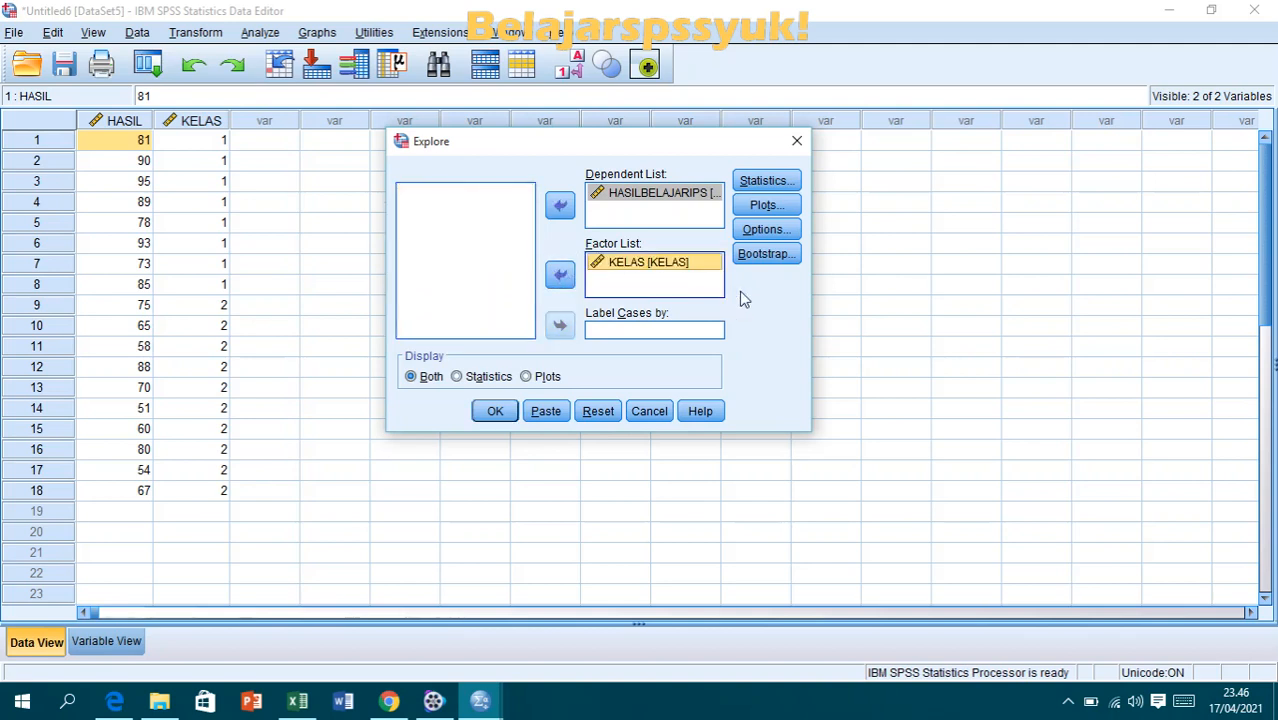
- Enable normality plots with tests for the Explore analysis, run it and maximize the output viewer
click(766, 206)
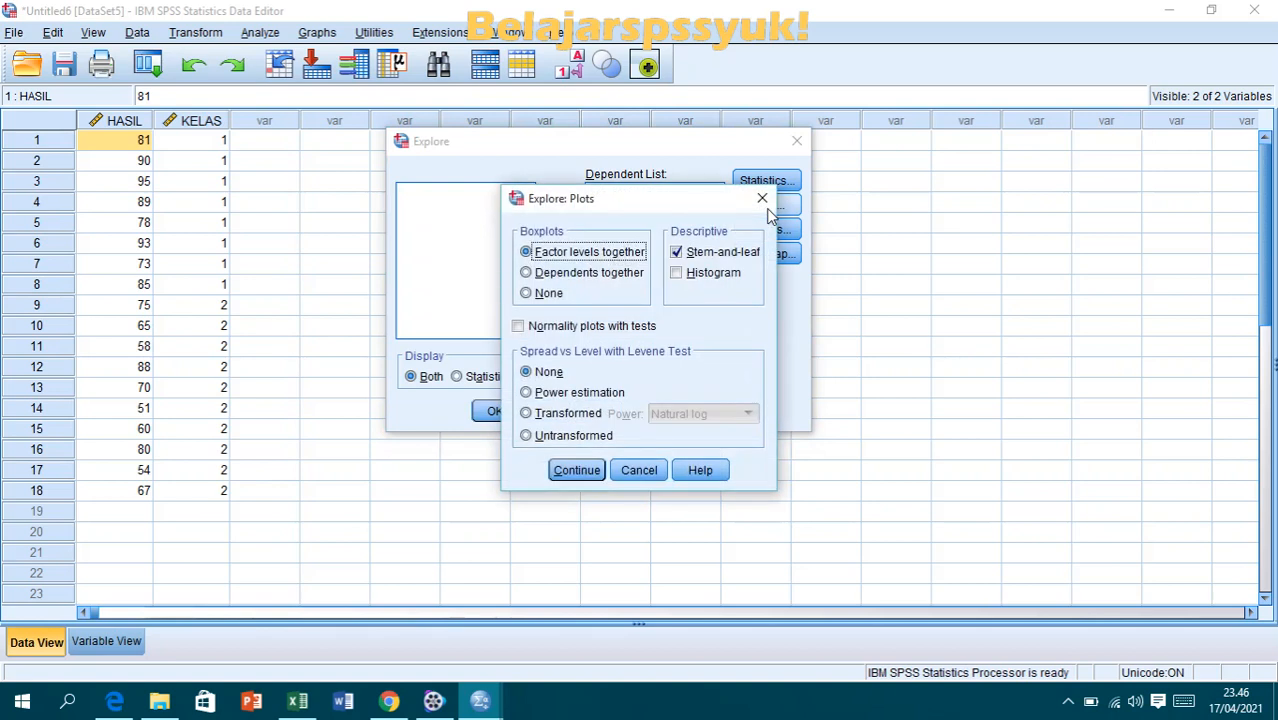
click(519, 327)
click(574, 470)
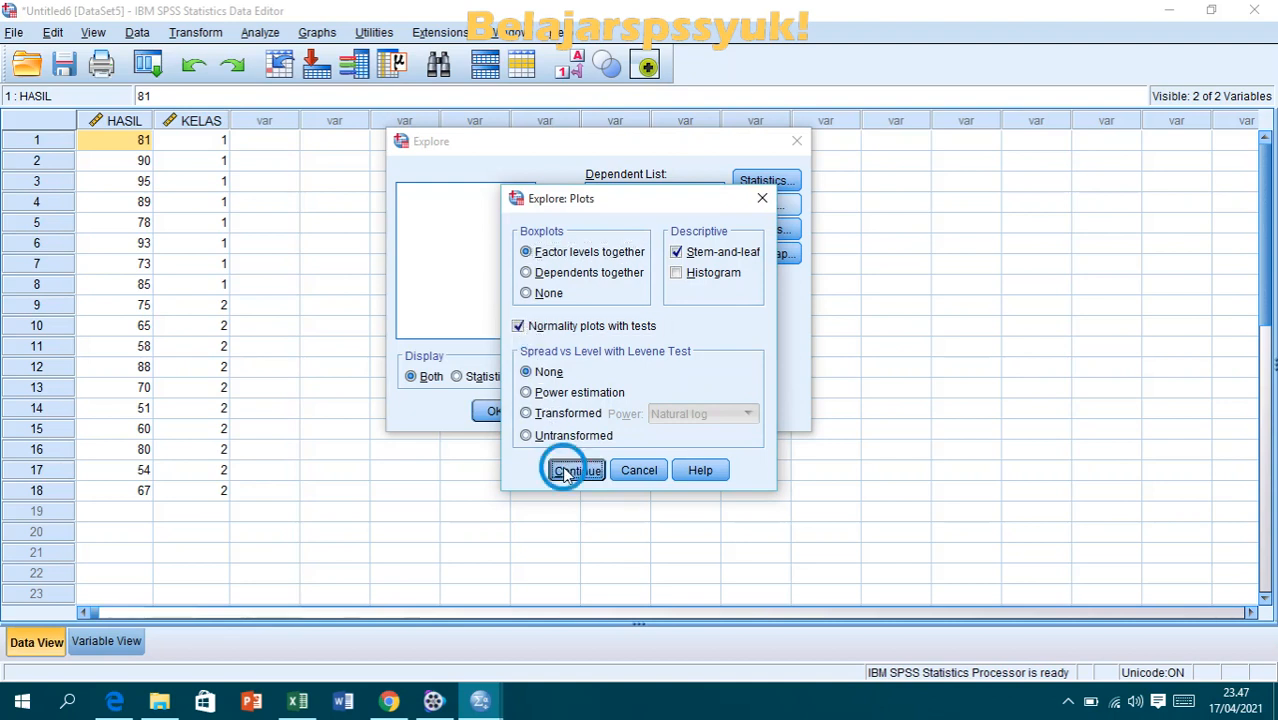
click(504, 412)
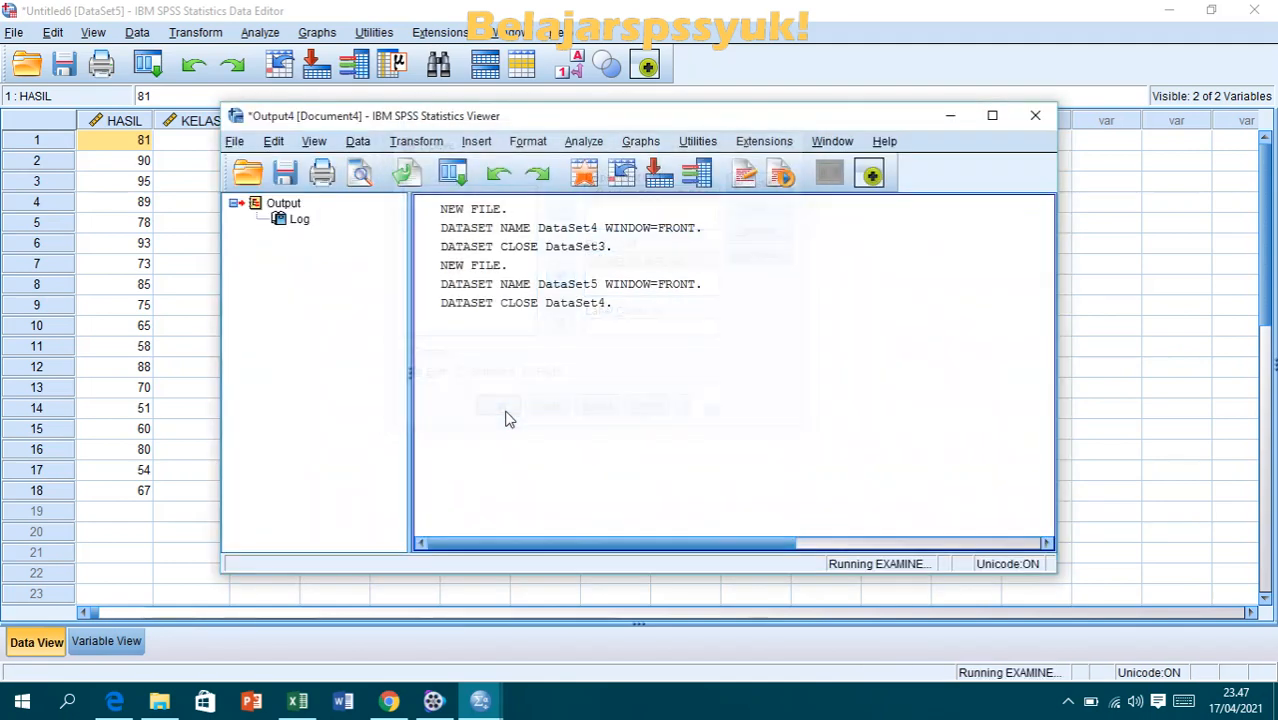
click(992, 115)
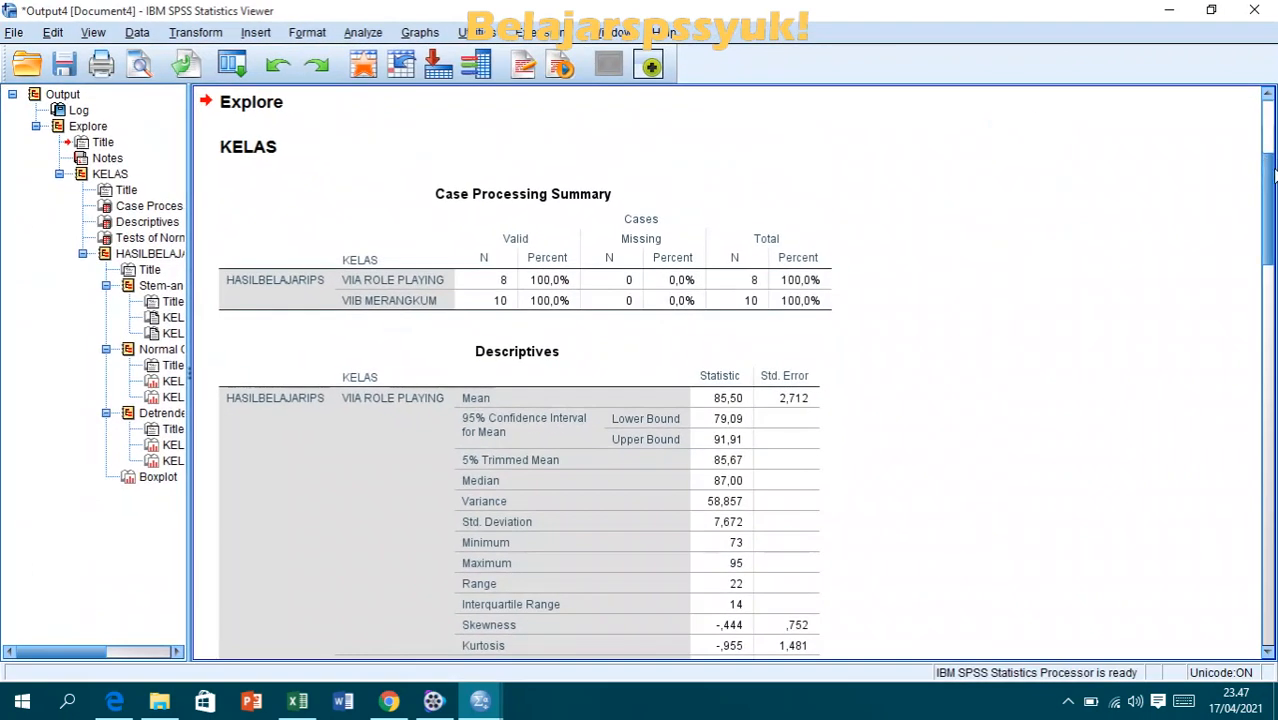
- Examine the Tests of Normality table and compare its significance values with the normality decision rules in the PDF open in Edge
drag(1271, 177, 1272, 305)
click(684, 259)
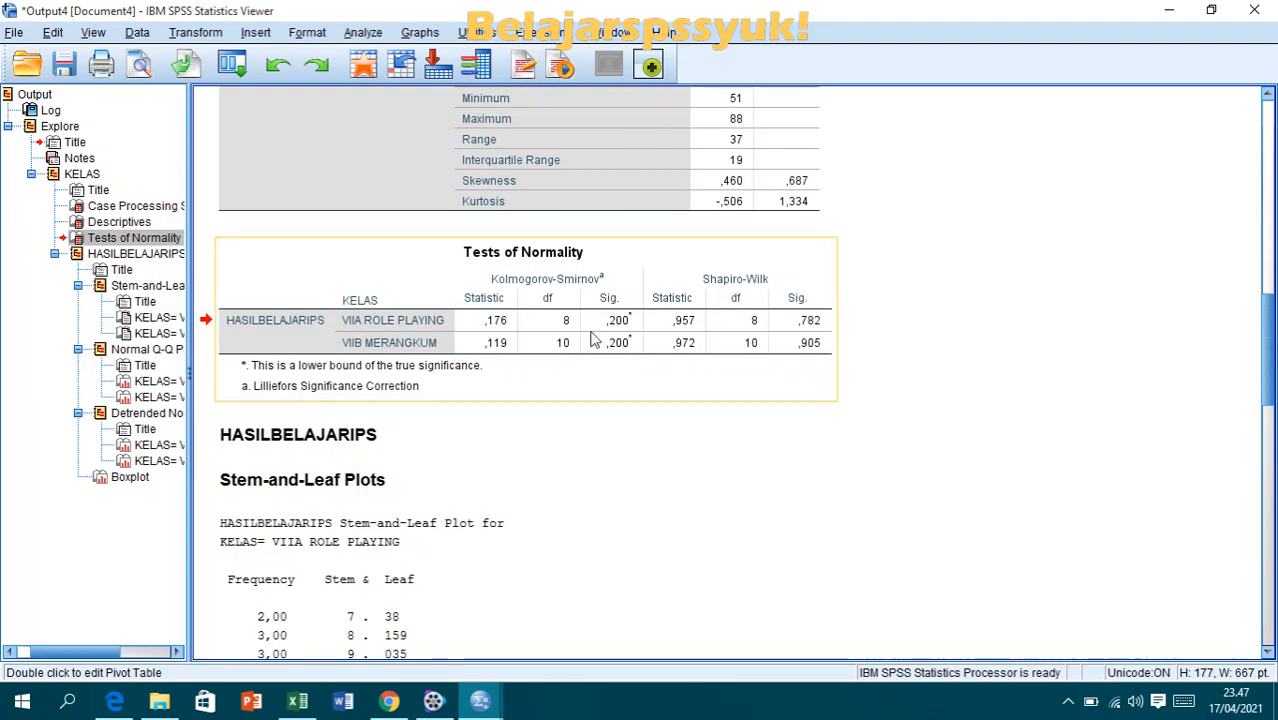
click(114, 703)
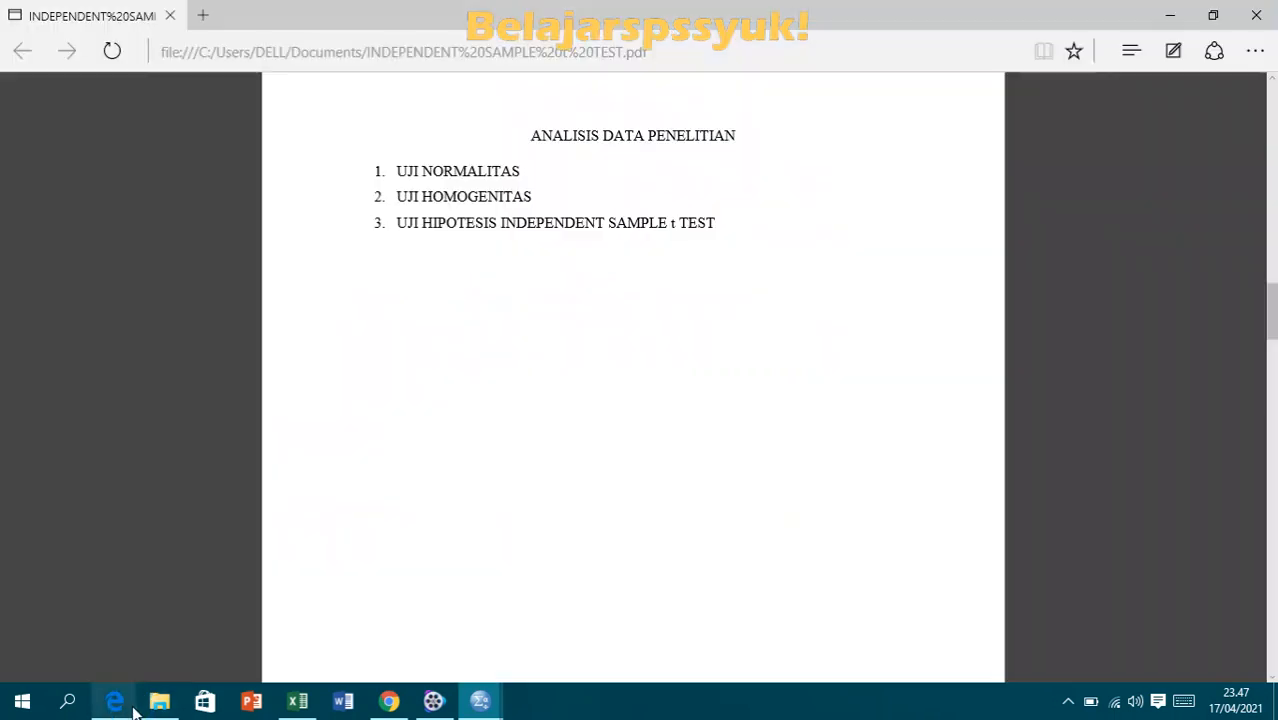
drag(1268, 310, 1274, 408)
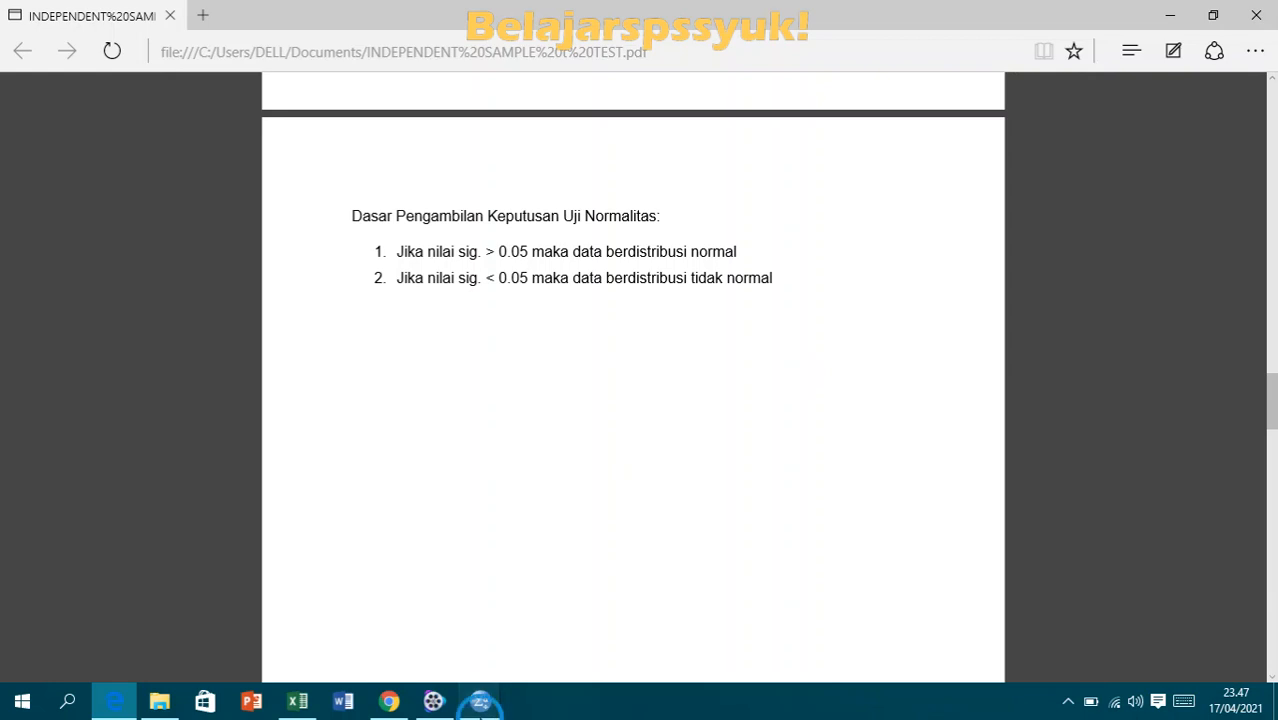
mouse_move(482, 703)
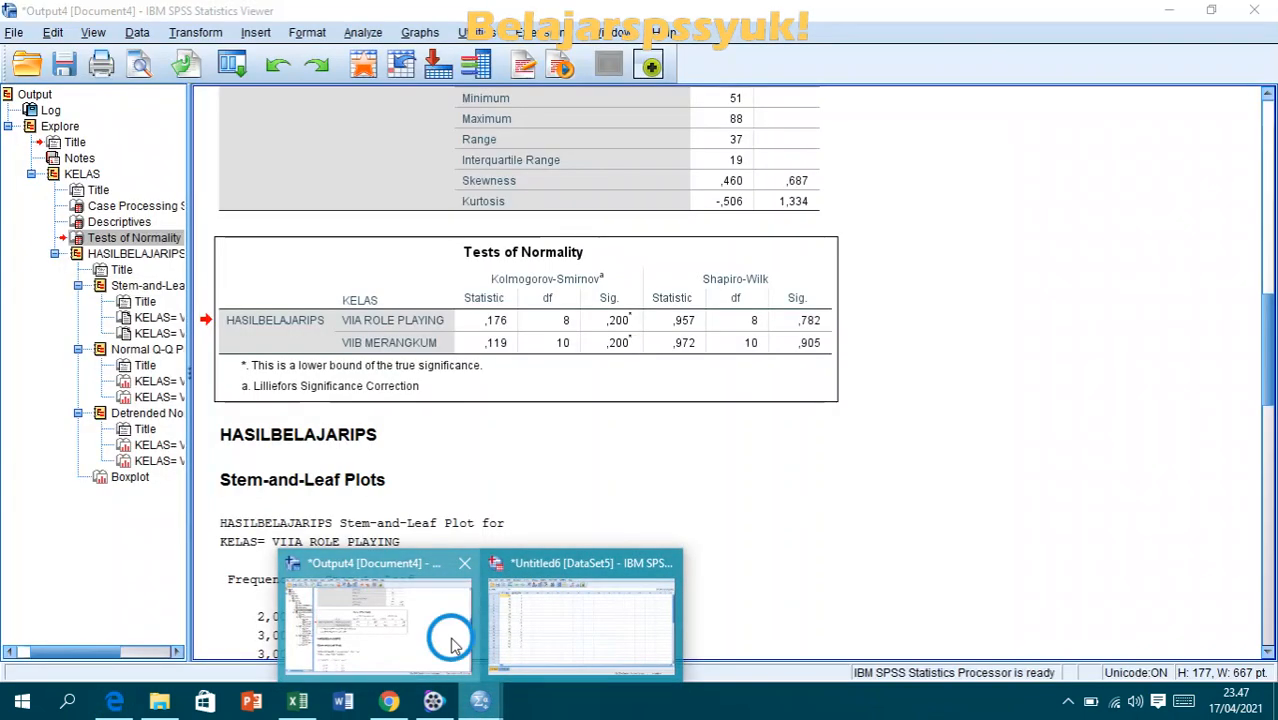
click(452, 643)
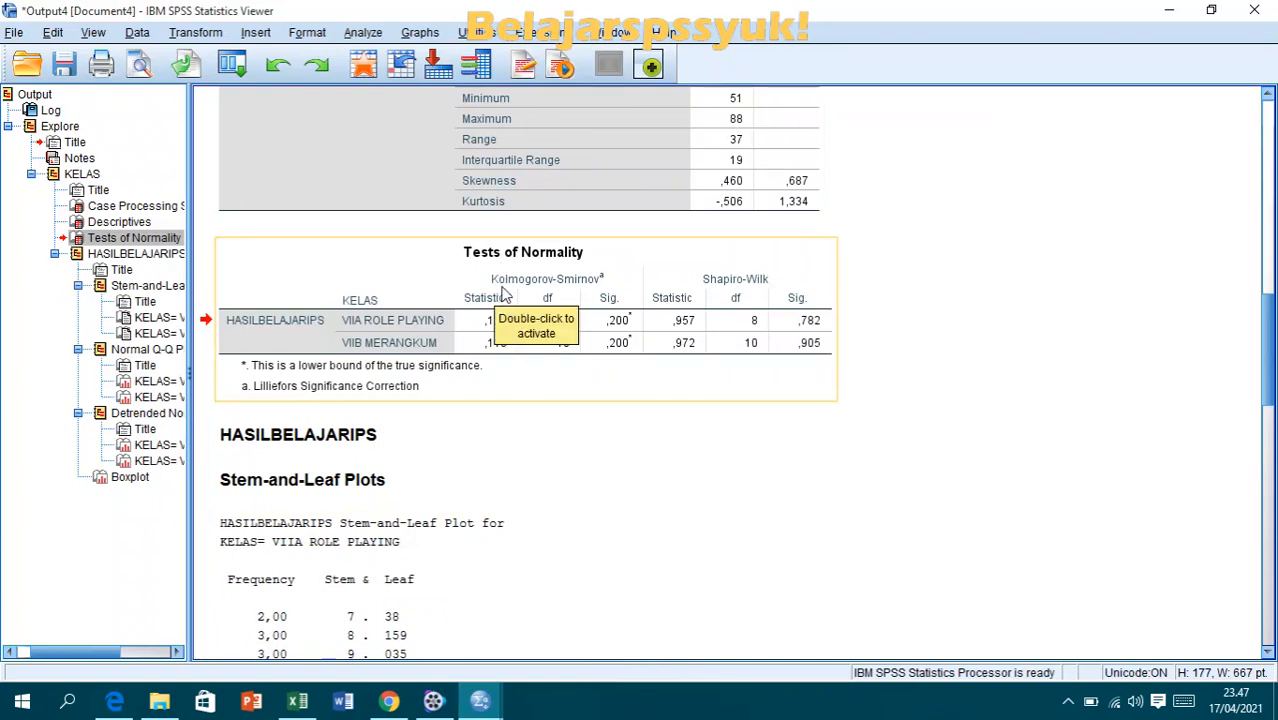
drag(505, 292, 595, 287)
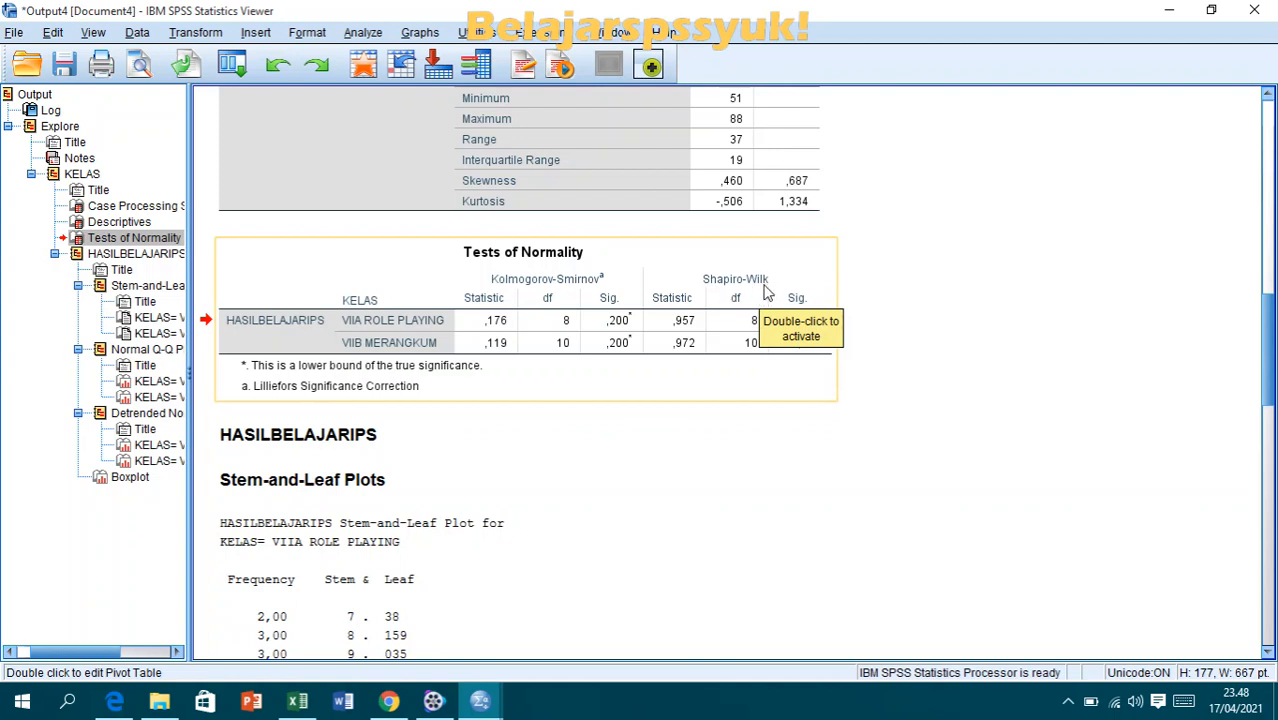
double_click(730, 391)
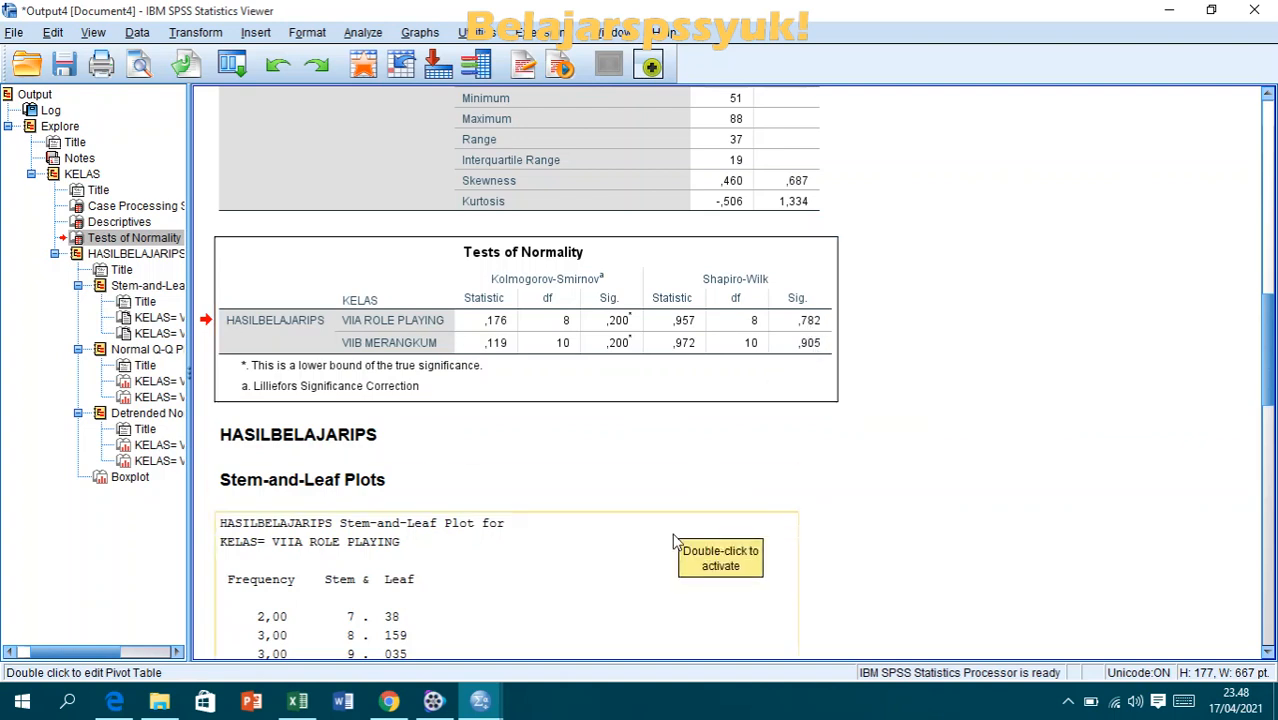
click(114, 700)
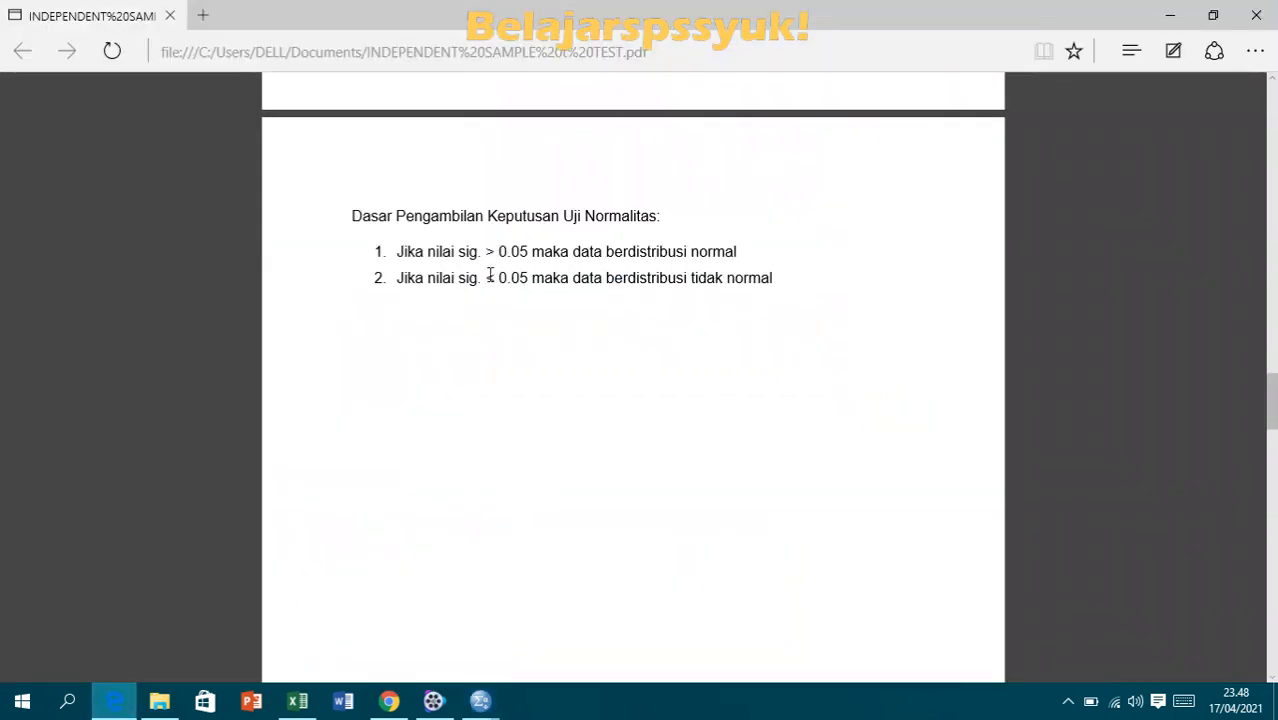
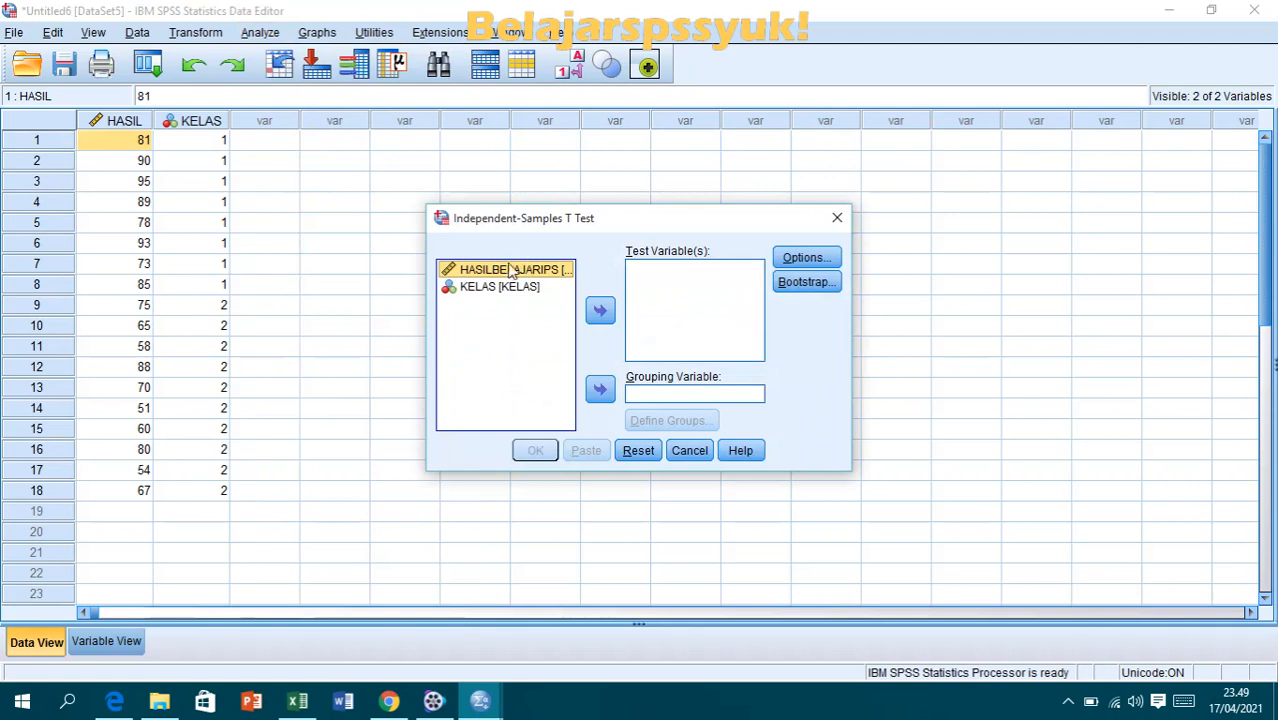
- Assign HASILBELAJARIPS as the test variable and KELAS as the grouping variable for the independent-samples t test
drag(559, 227, 546, 166)
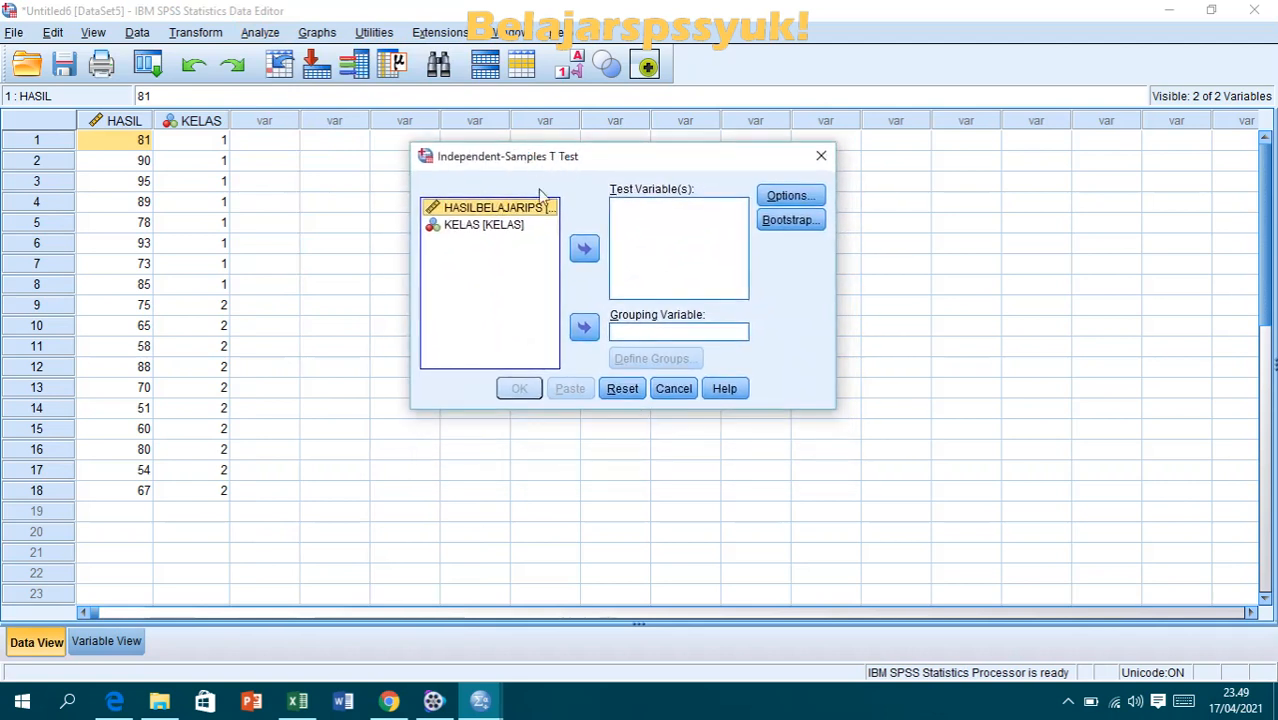
click(583, 250)
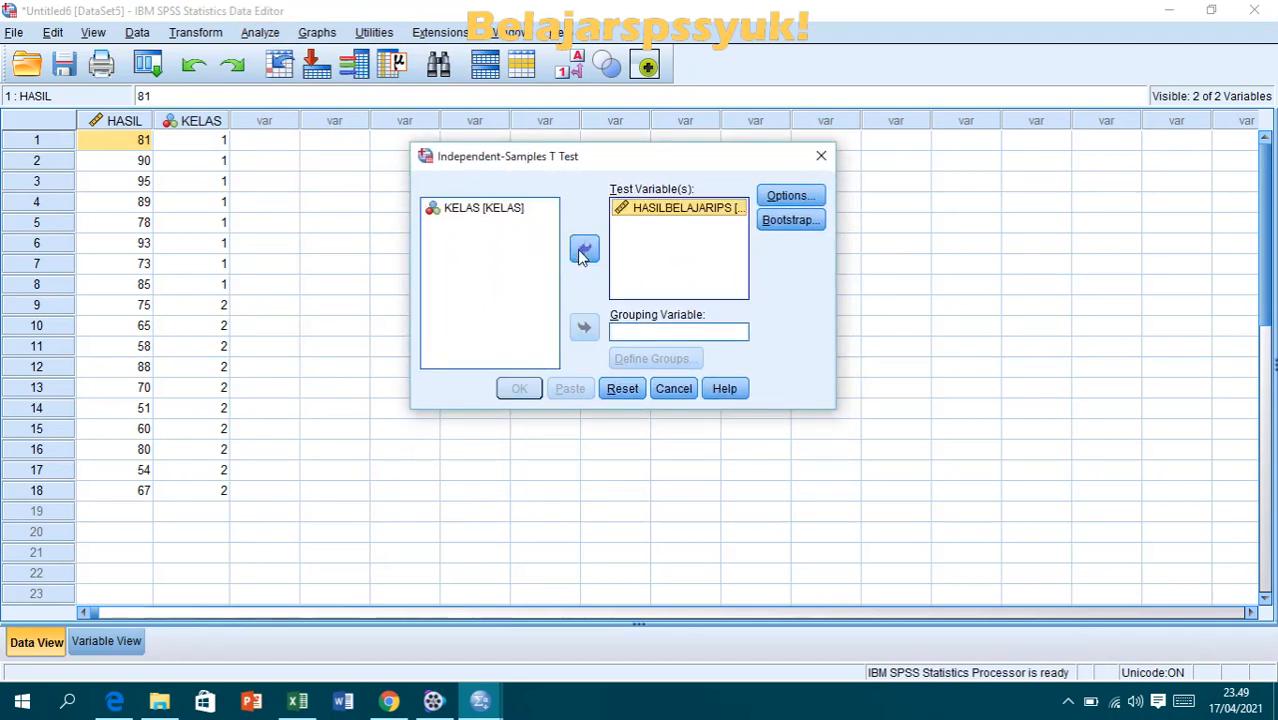
click(520, 210)
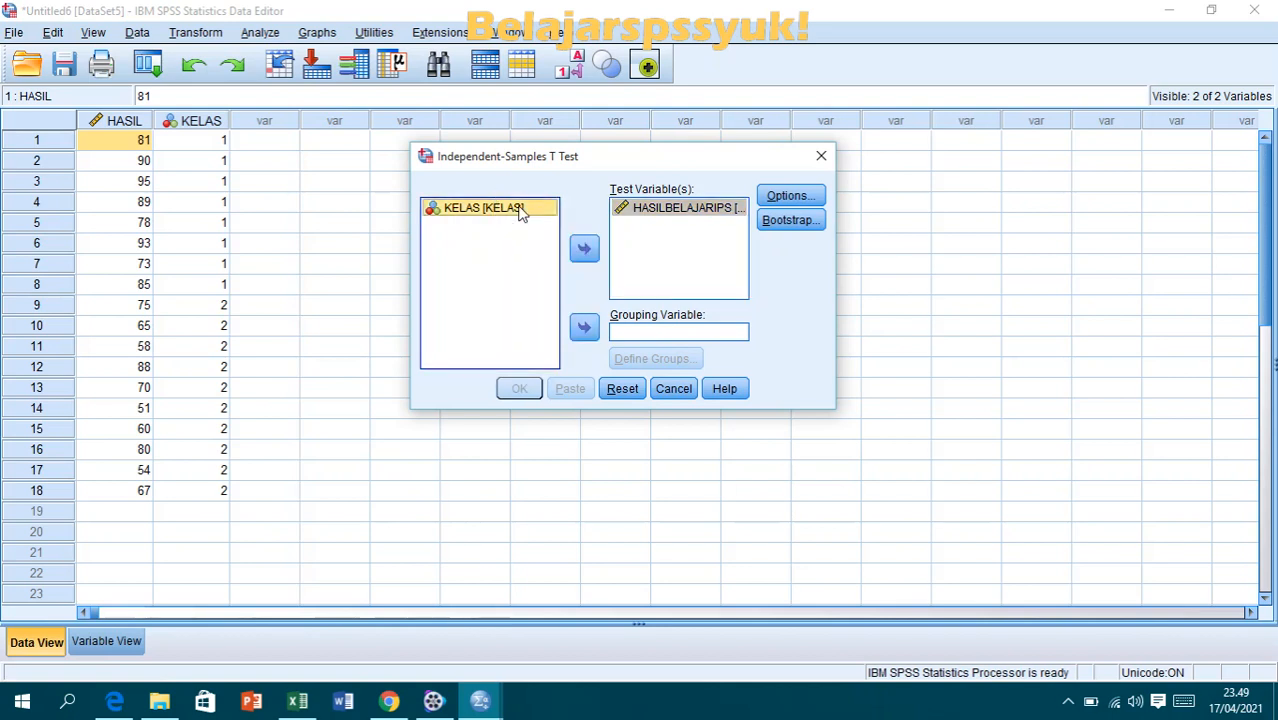
click(585, 330)
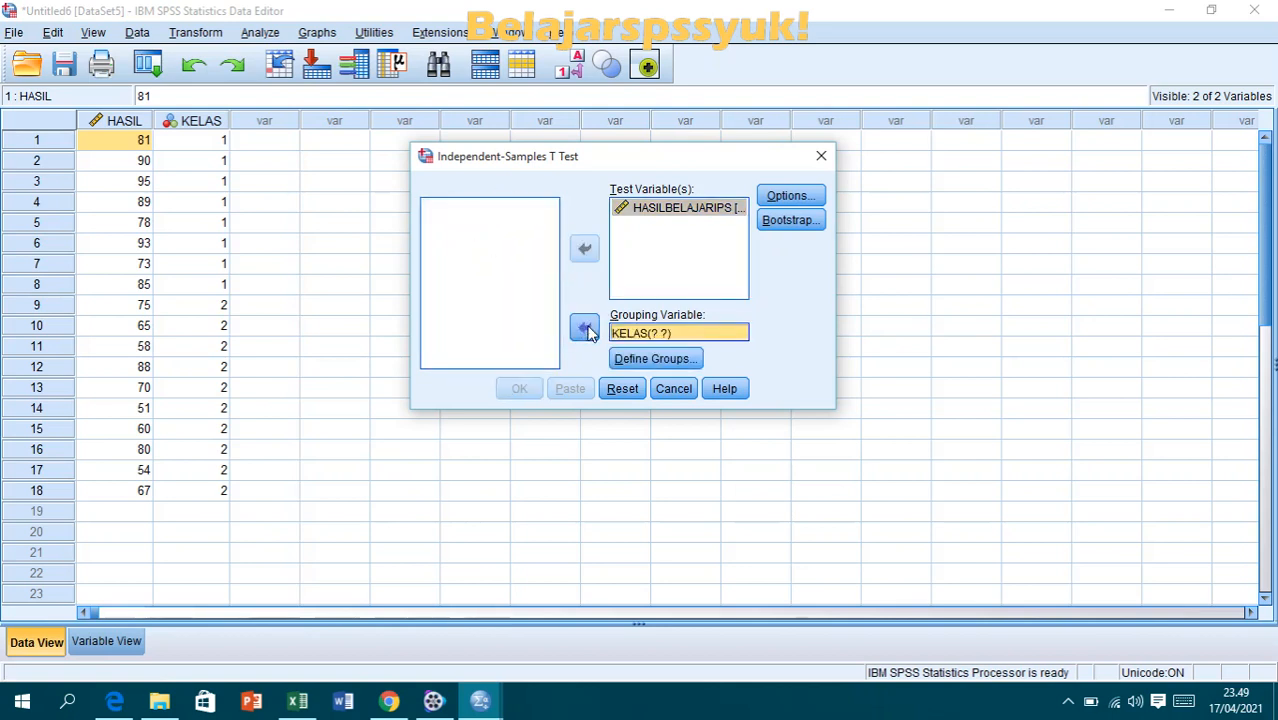
- Define the KELAS groups with specified values, using 1 for Group 1 and 2 for Group 2
click(683, 359)
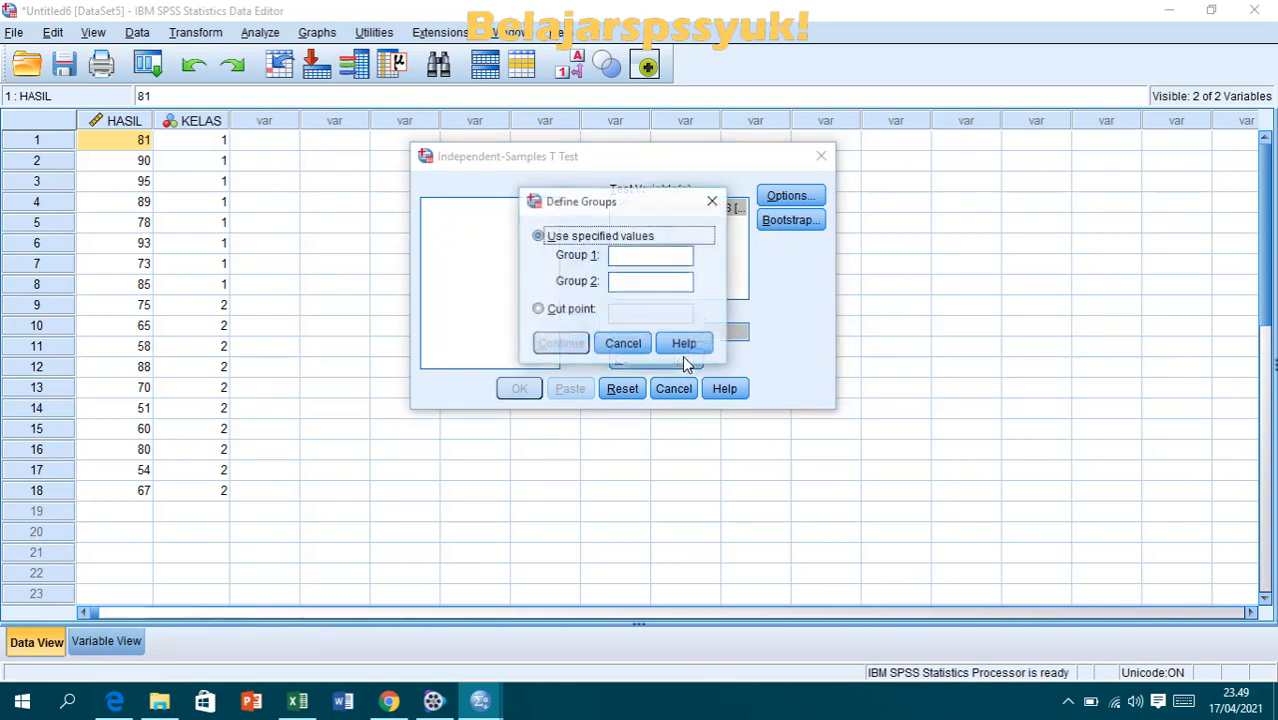
click(632, 254)
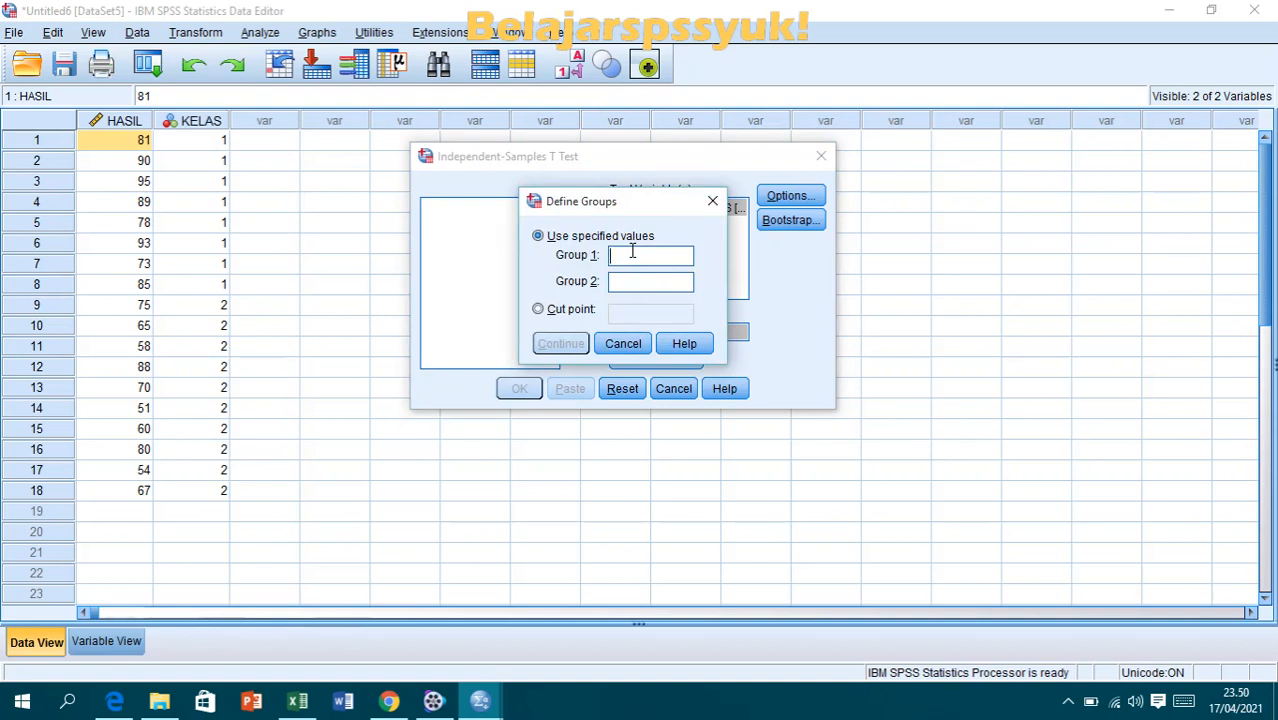
text(1)
click(641, 284)
text(2)
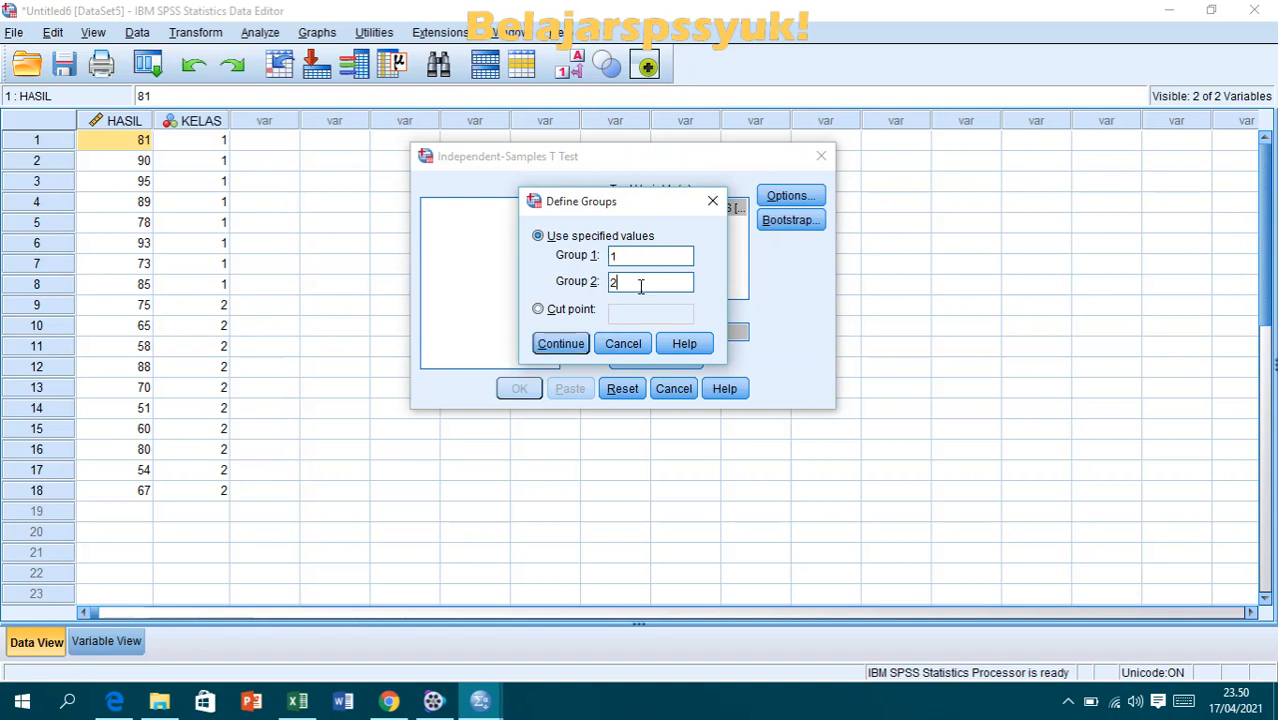
click(568, 344)
- Accept a 95% confidence interval, run the t test and select the Independent Samples Test table in the output
click(784, 197)
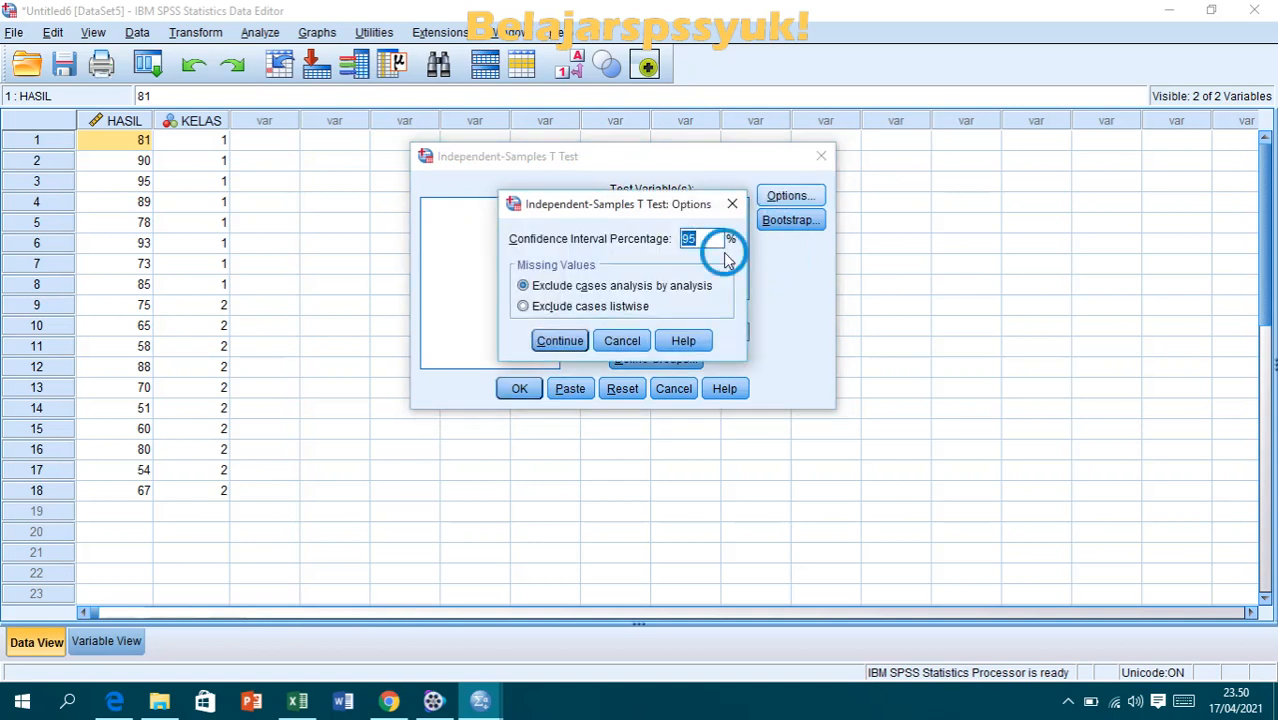
click(706, 238)
mouse_move(706, 238)
mouse_down()
mouse_move(678, 238)
mouse_move(702, 238)
mouse_up()
click(566, 342)
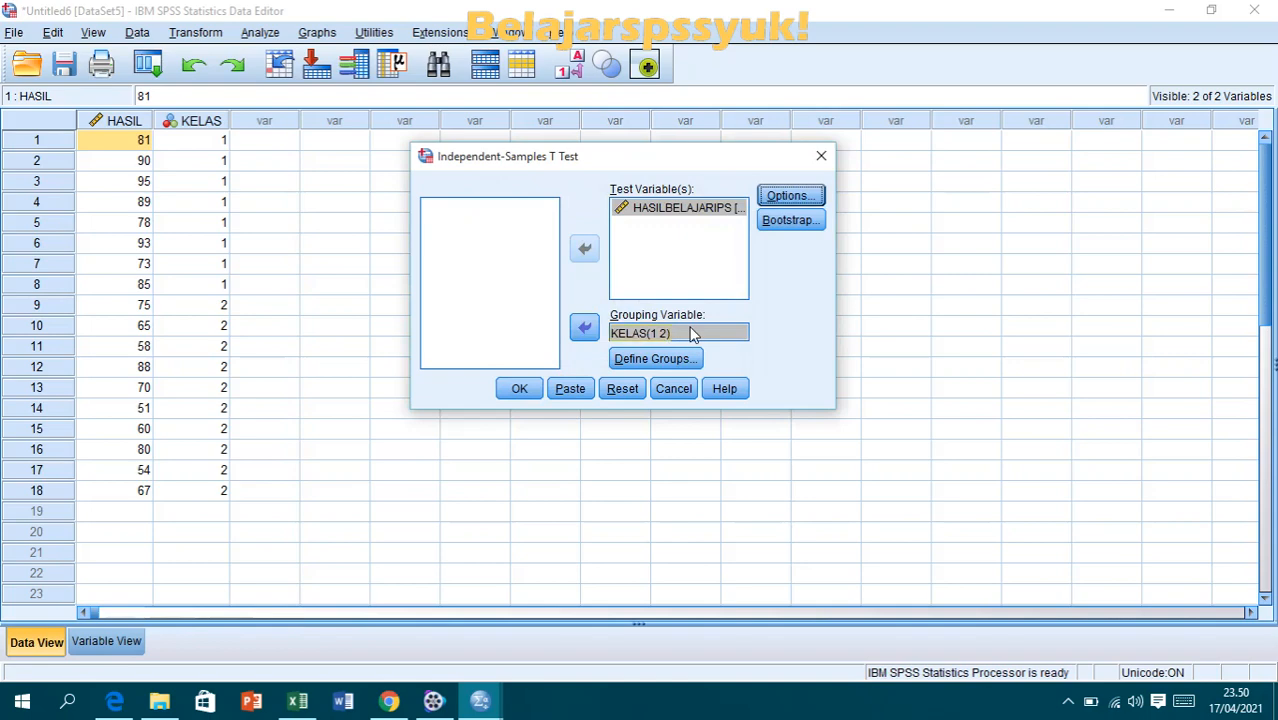
click(519, 388)
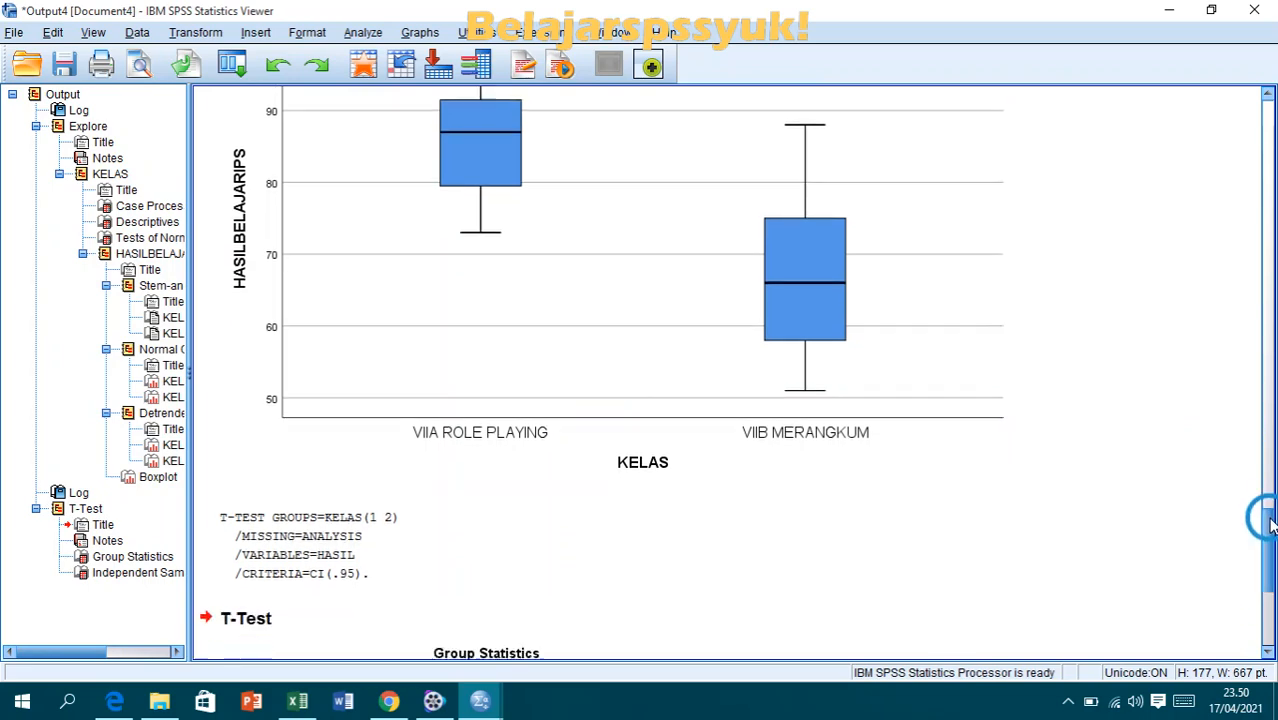
click(1208, 553)
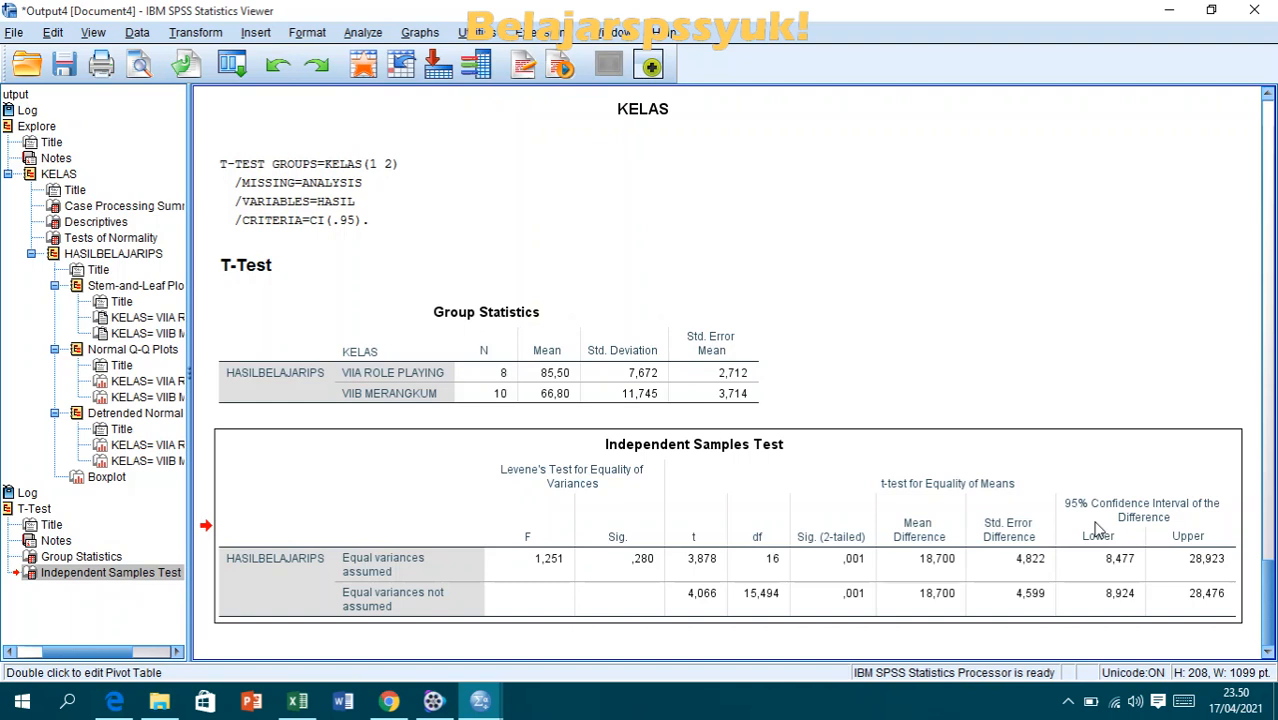
- Compare the Levene's test significance value in the SPSS output with the homogeneity decision rules in the PDF open in Edge
click(117, 703)
drag(541, 334, 434, 341)
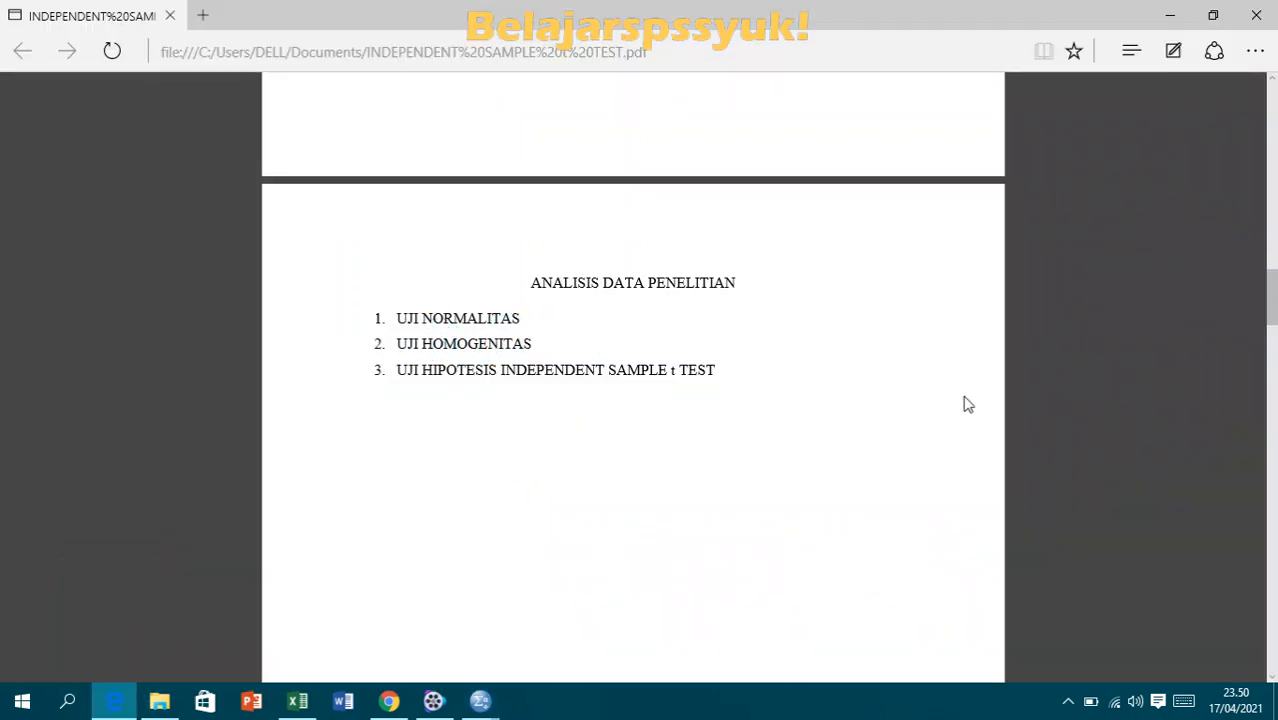
drag(1274, 290, 1272, 483)
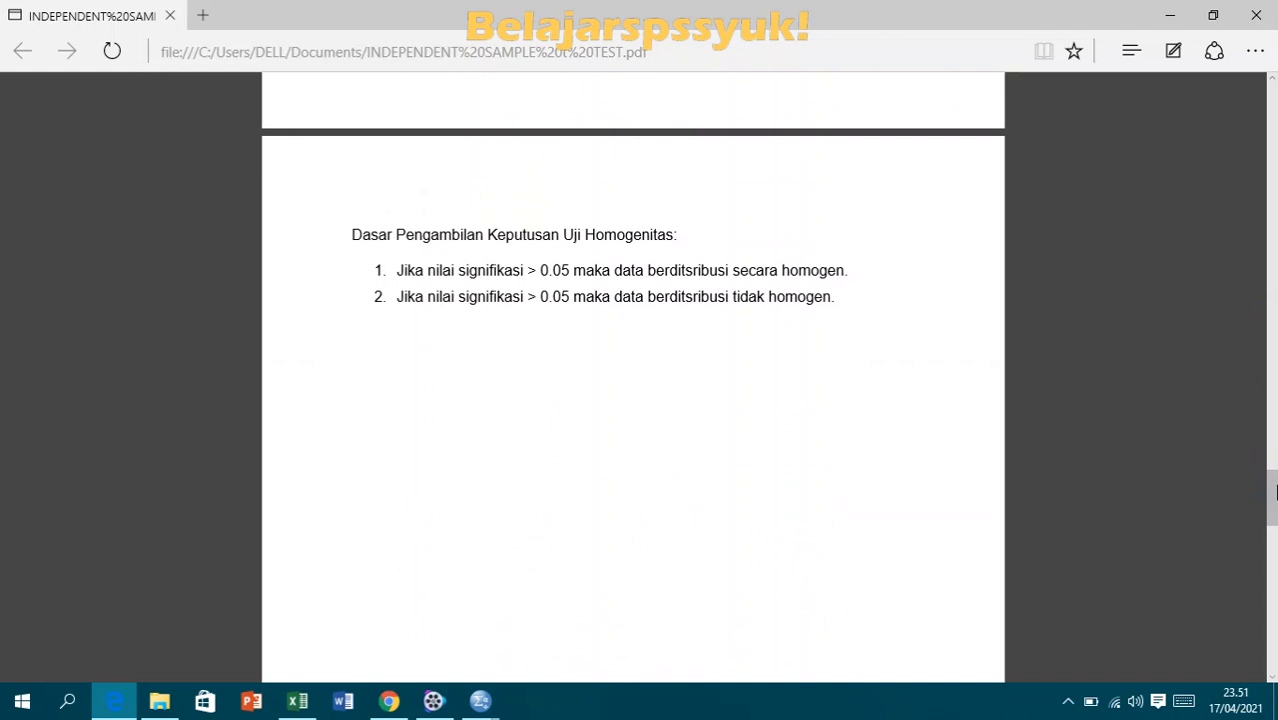
mouse_move(1272, 490)
mouse_down()
mouse_move(1272, 389)
mouse_move(1274, 487)
mouse_up()
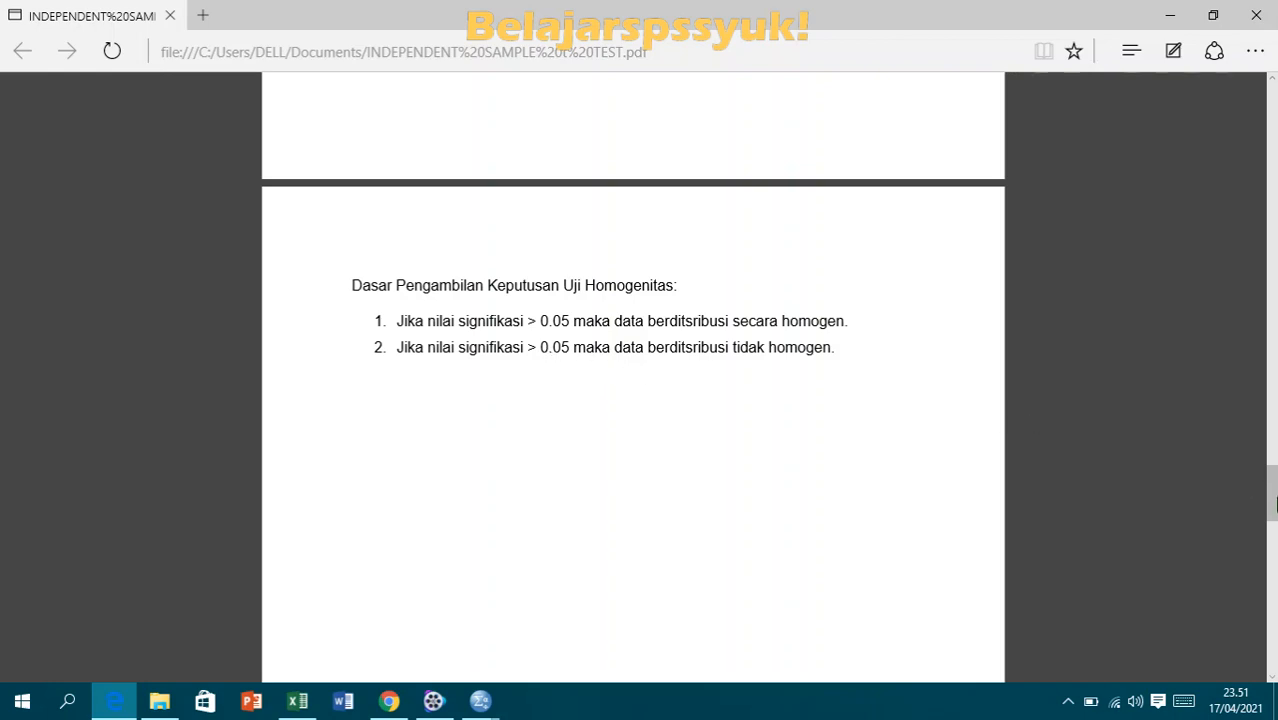
click(478, 703)
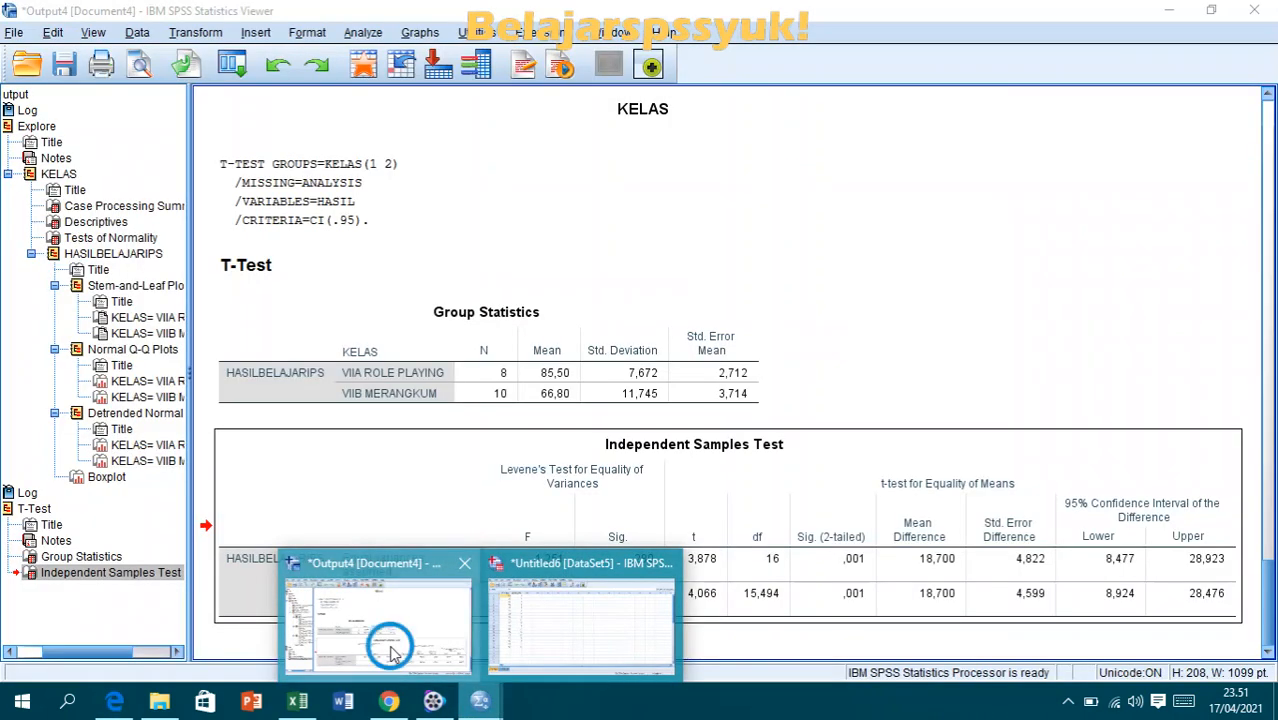
click(410, 652)
drag(1269, 604, 1266, 636)
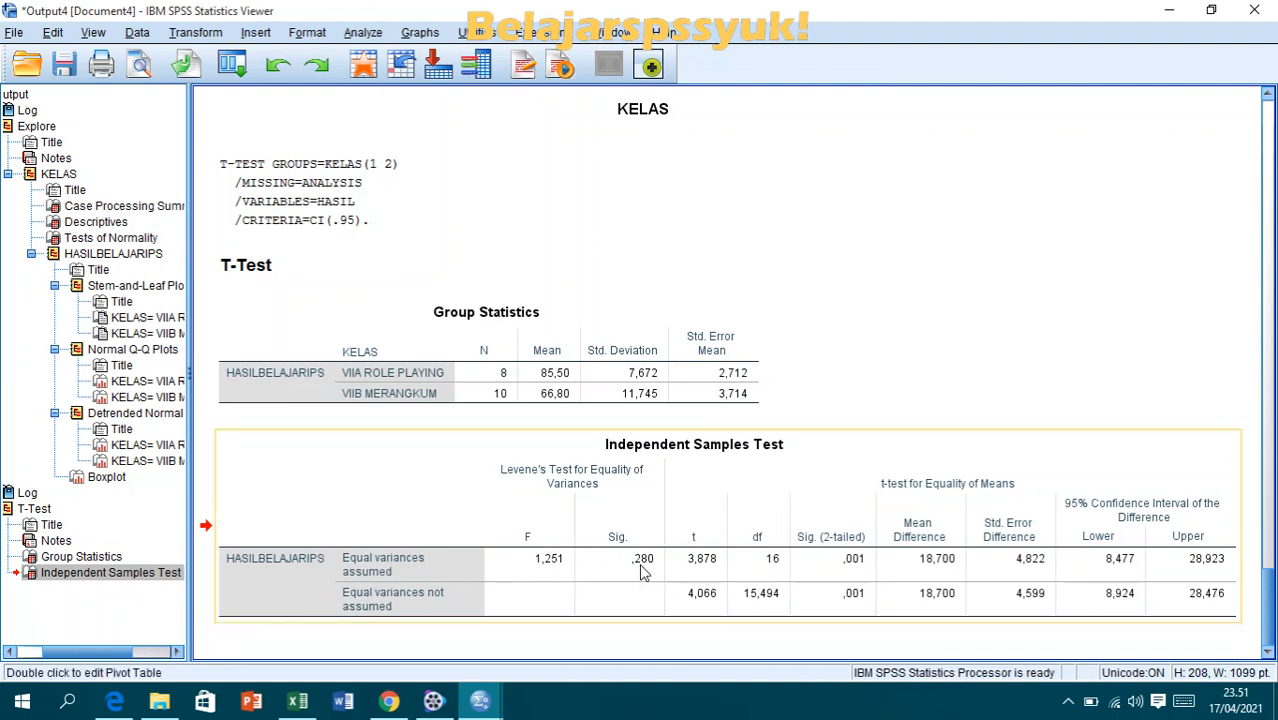
click(113, 703)
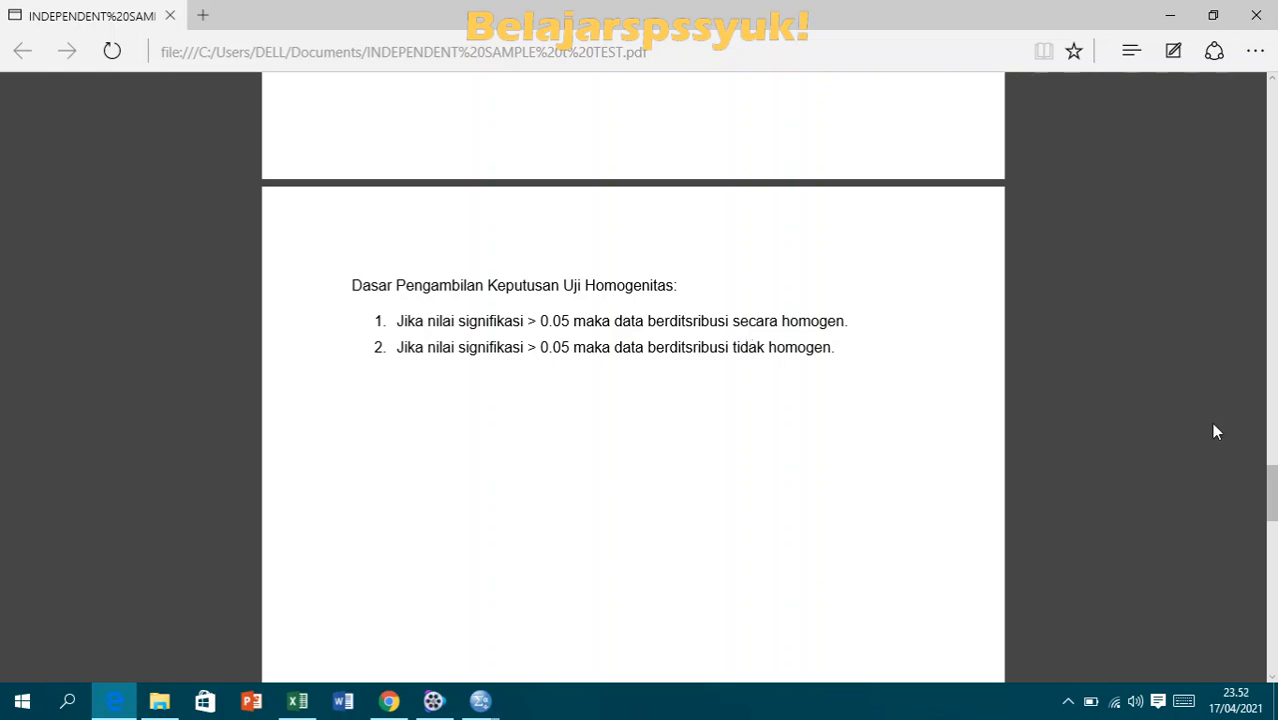
- Compare the Sig. (2-tailed) value in the SPSS output with the independent sample t test decision rules in the Edge PDF
drag(1272, 495, 1275, 588)
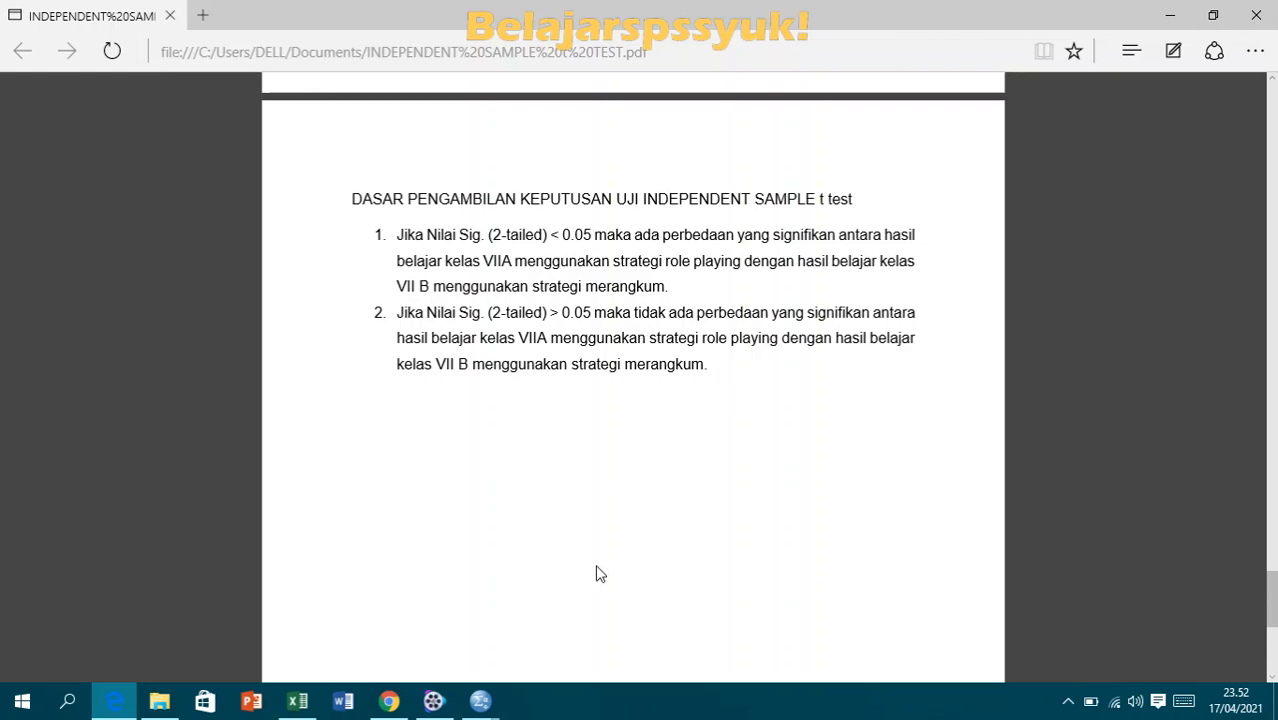
mouse_move(485, 698)
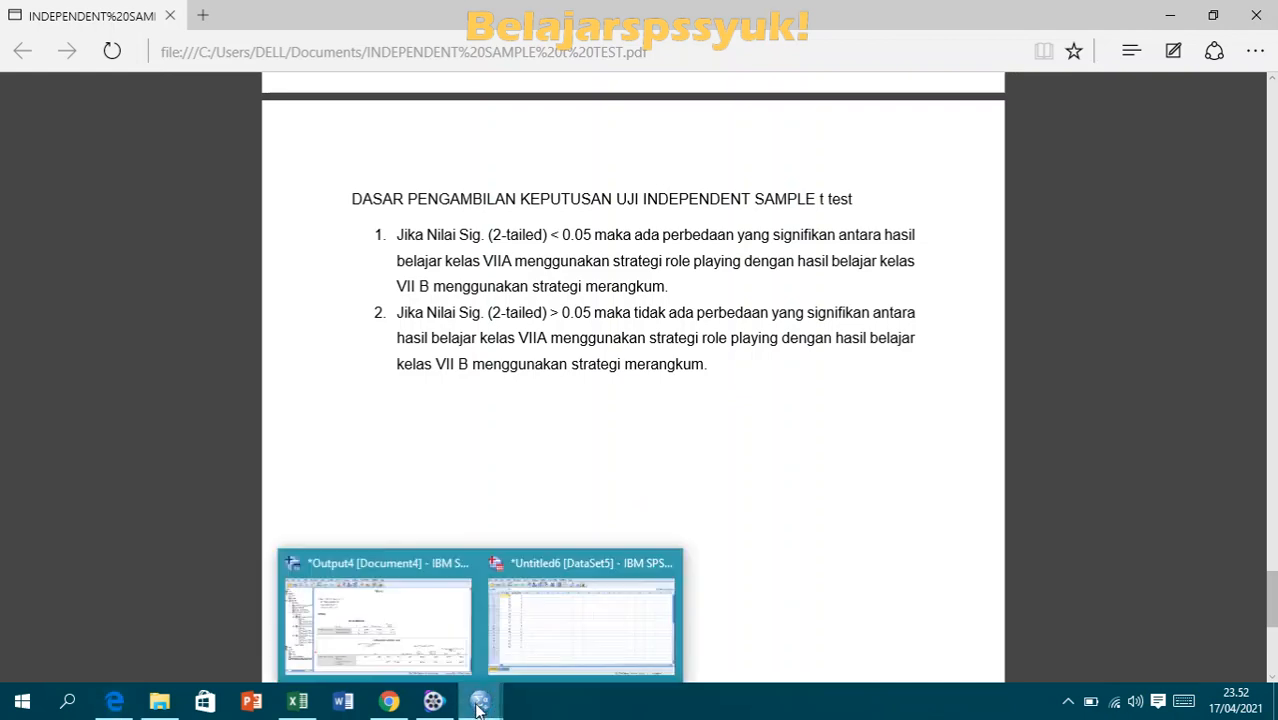
click(443, 640)
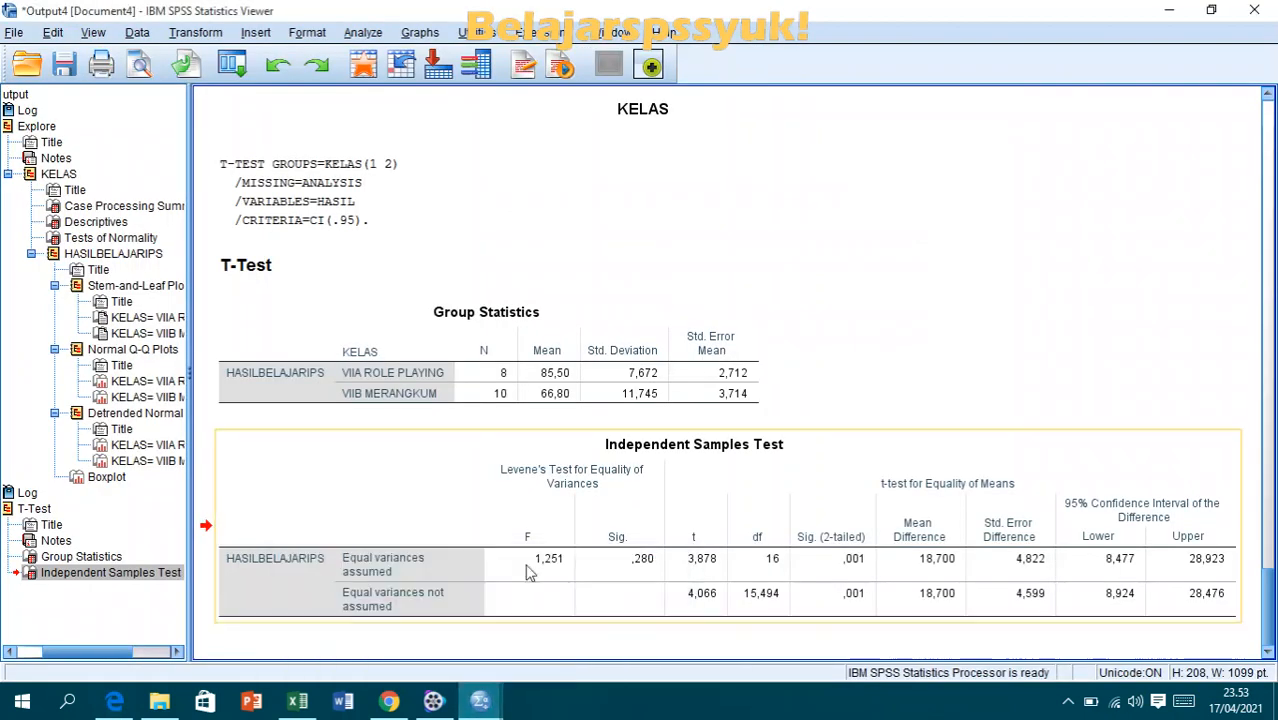
click(1268, 388)
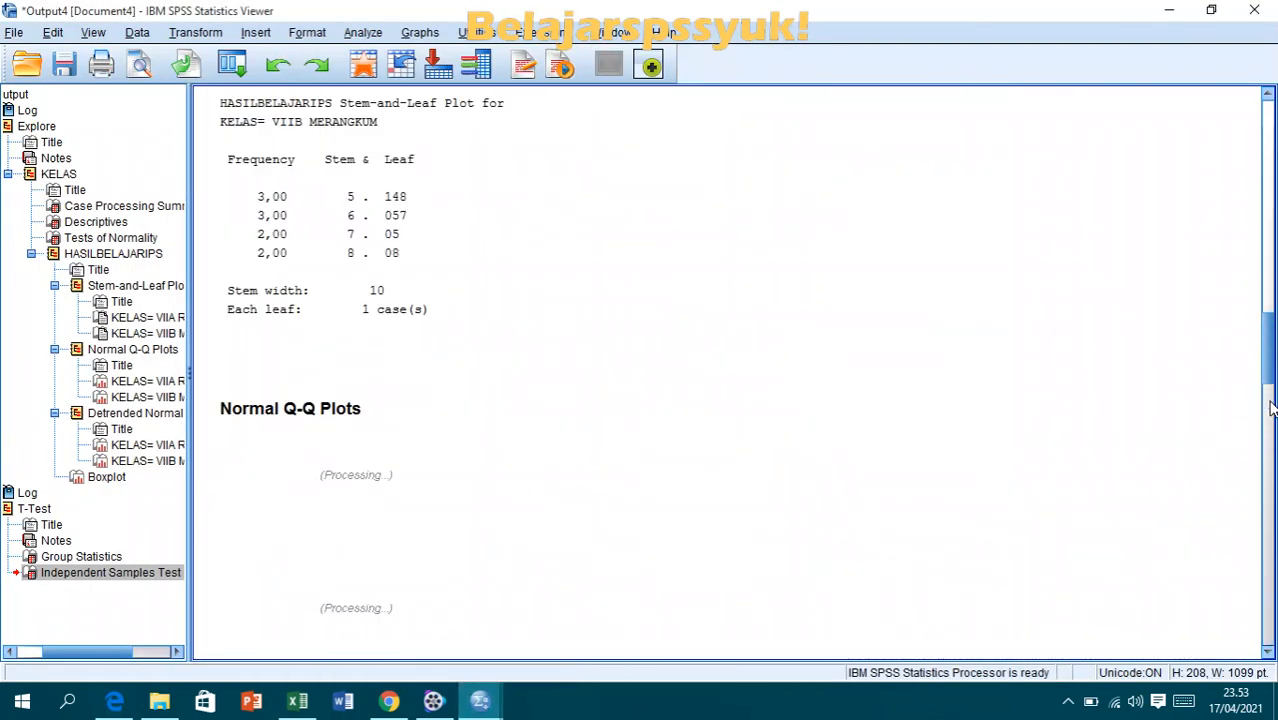
drag(1267, 308, 1267, 615)
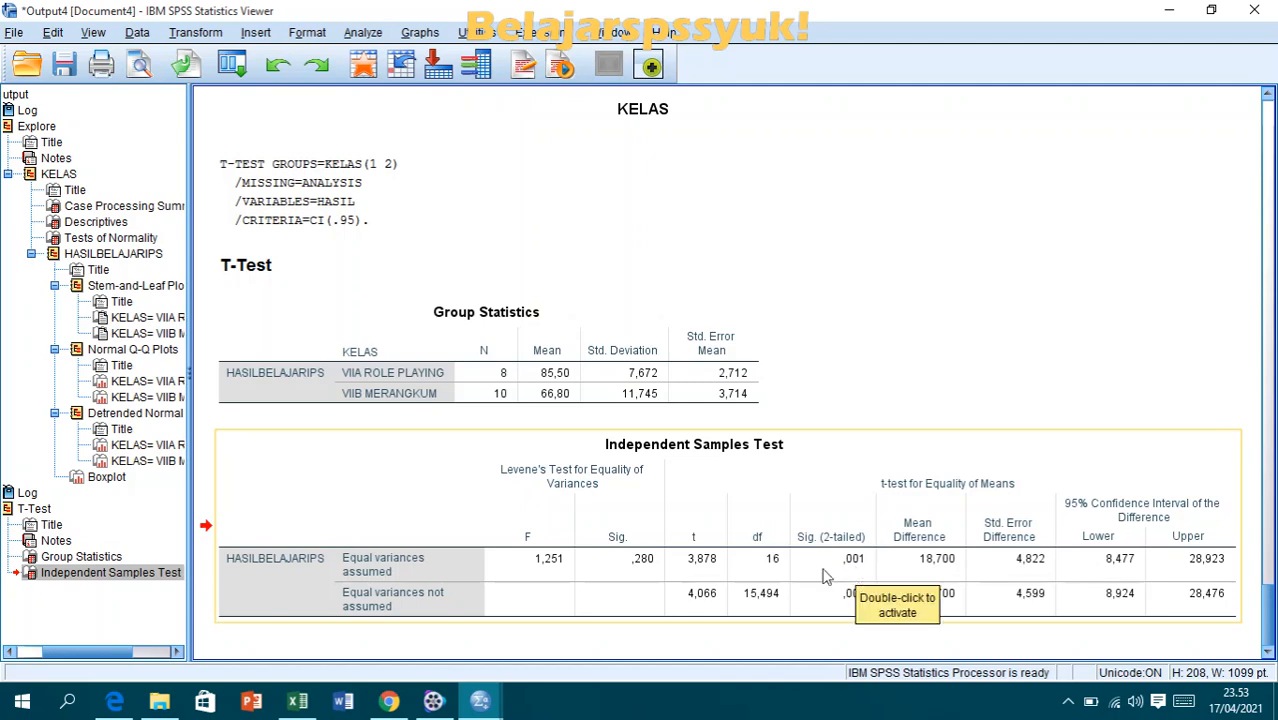
click(115, 700)
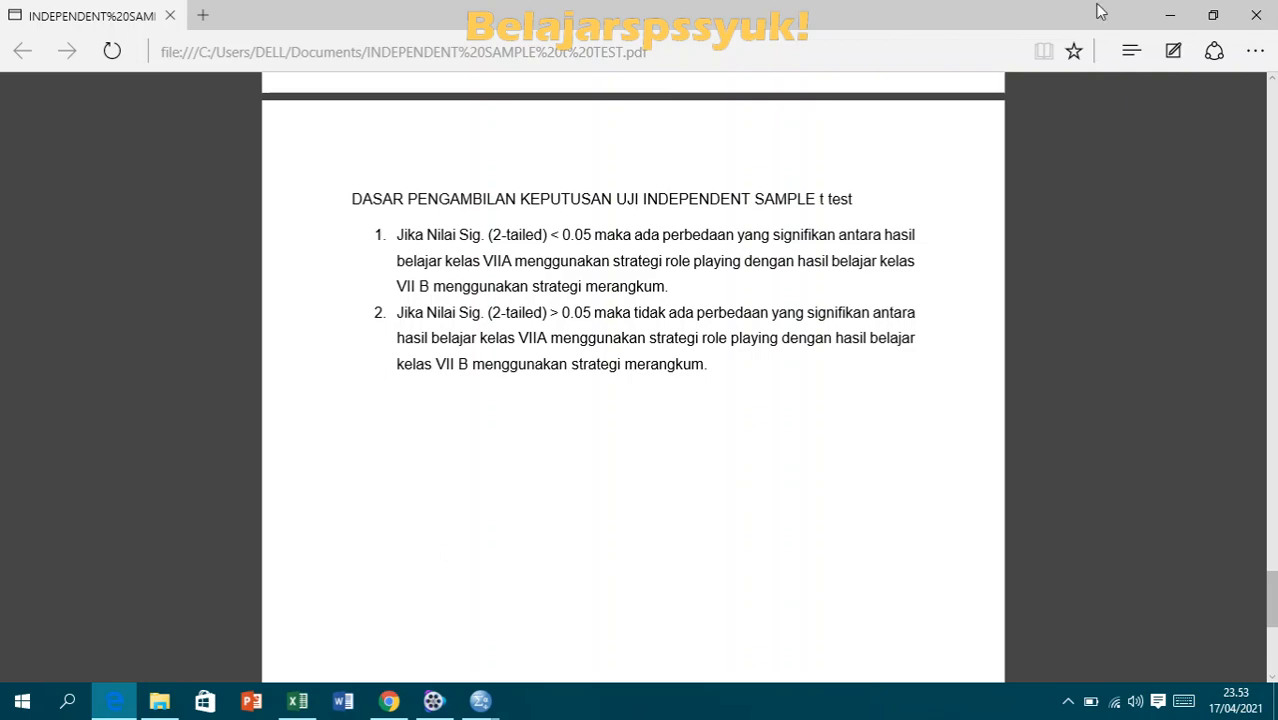
- Minimize the PDF and all SPSS windows to show the desktop
click(1170, 15)
click(1172, 12)
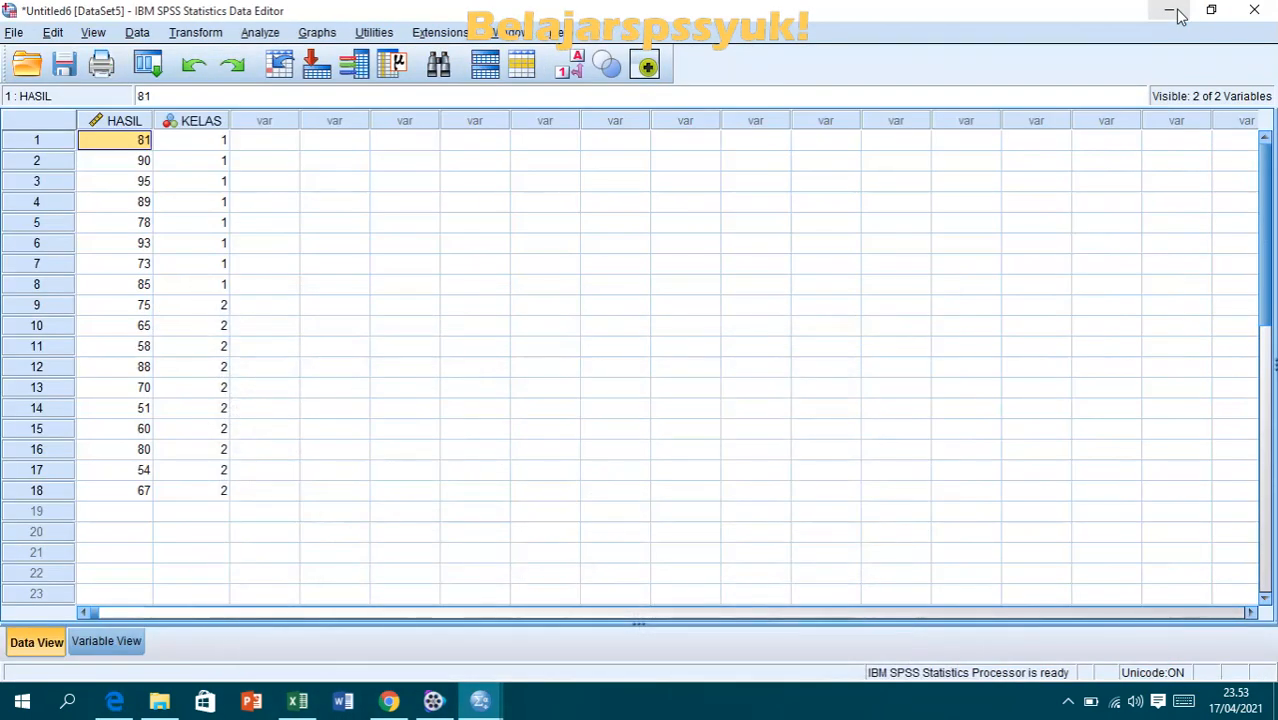
click(1172, 12)
click(1172, 12)
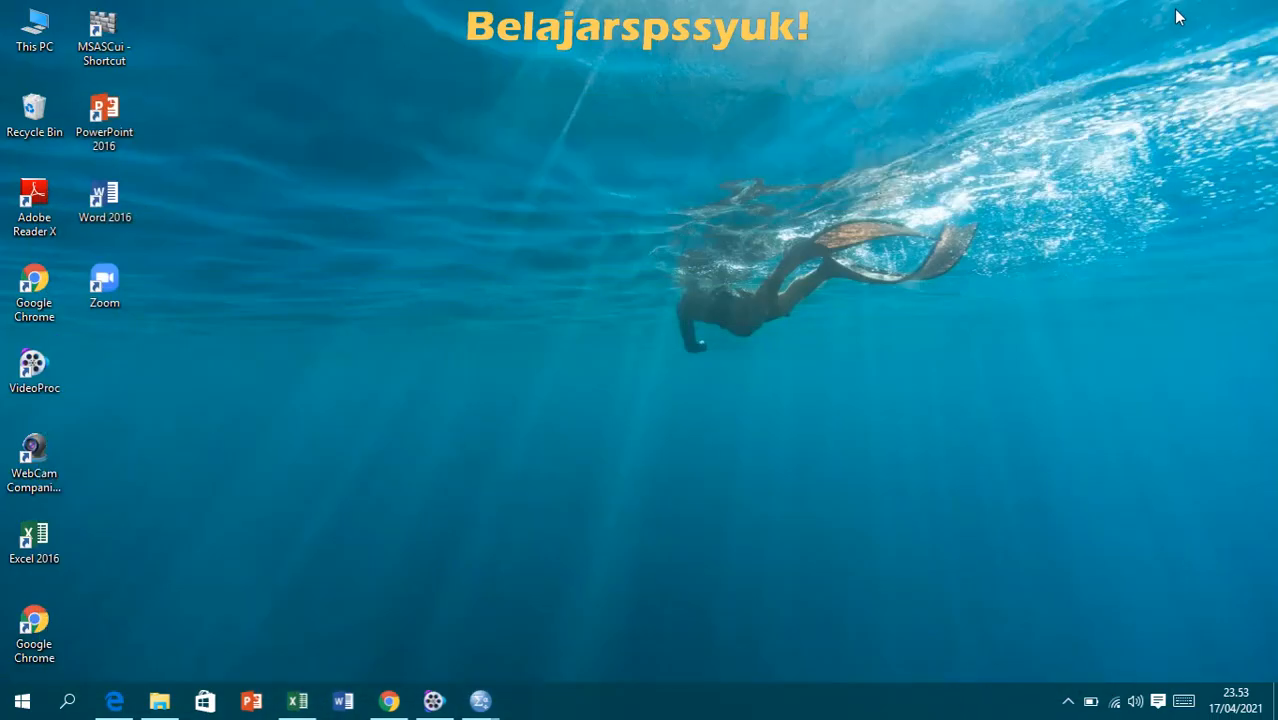